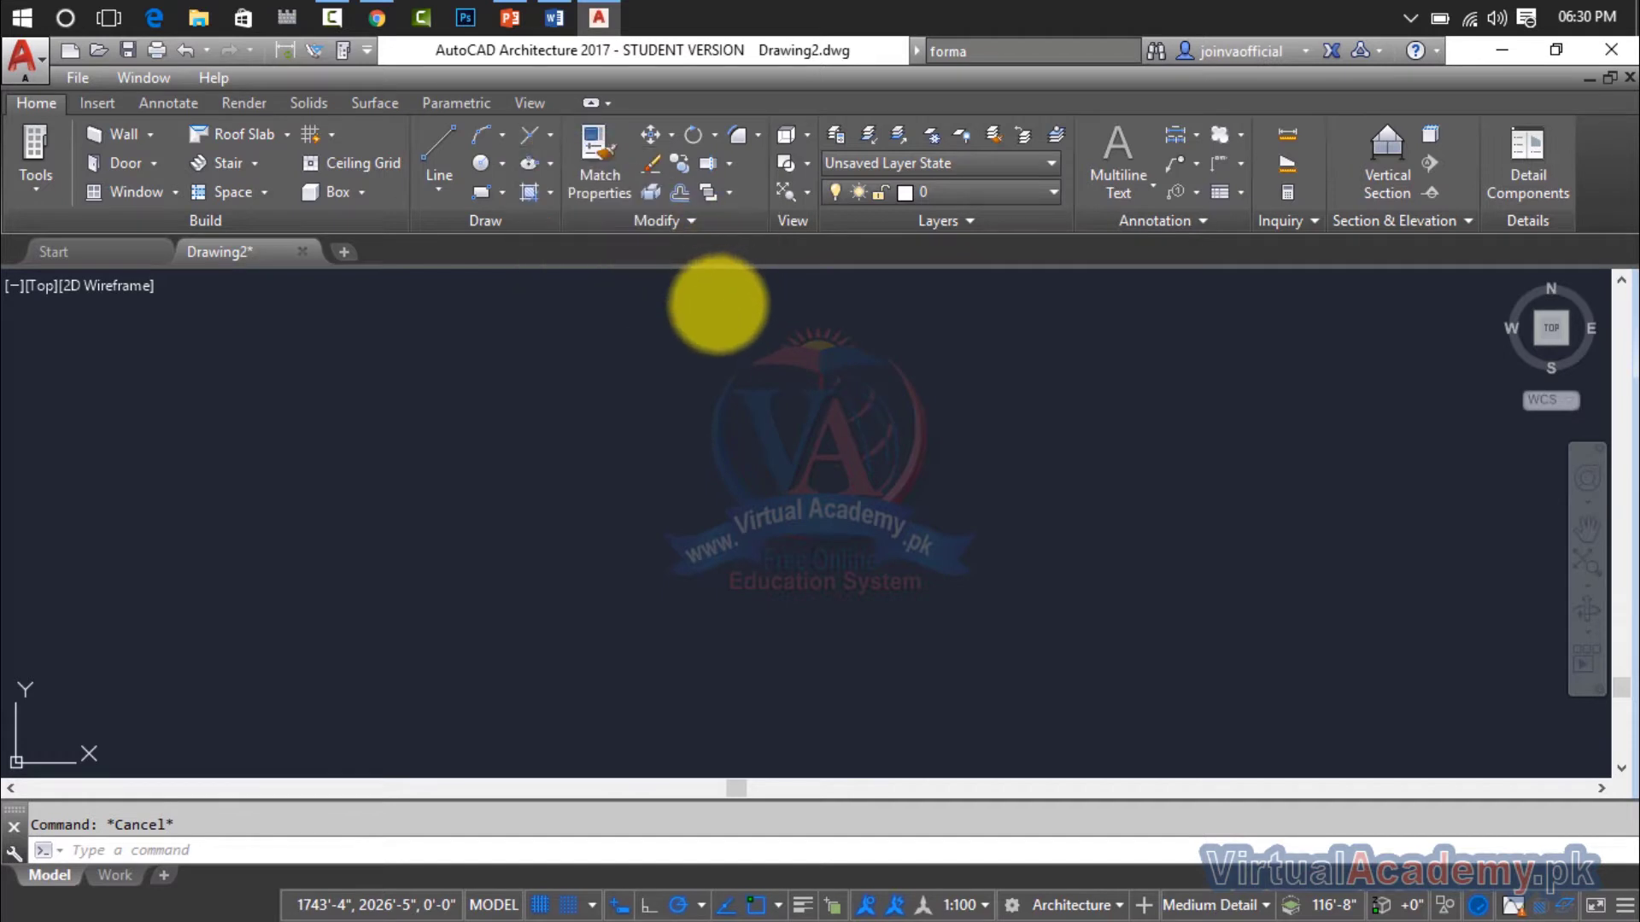
Place individual points in the empty drawing area with the Point command
{"action": "left_click", "coordinate": [669, 386]}
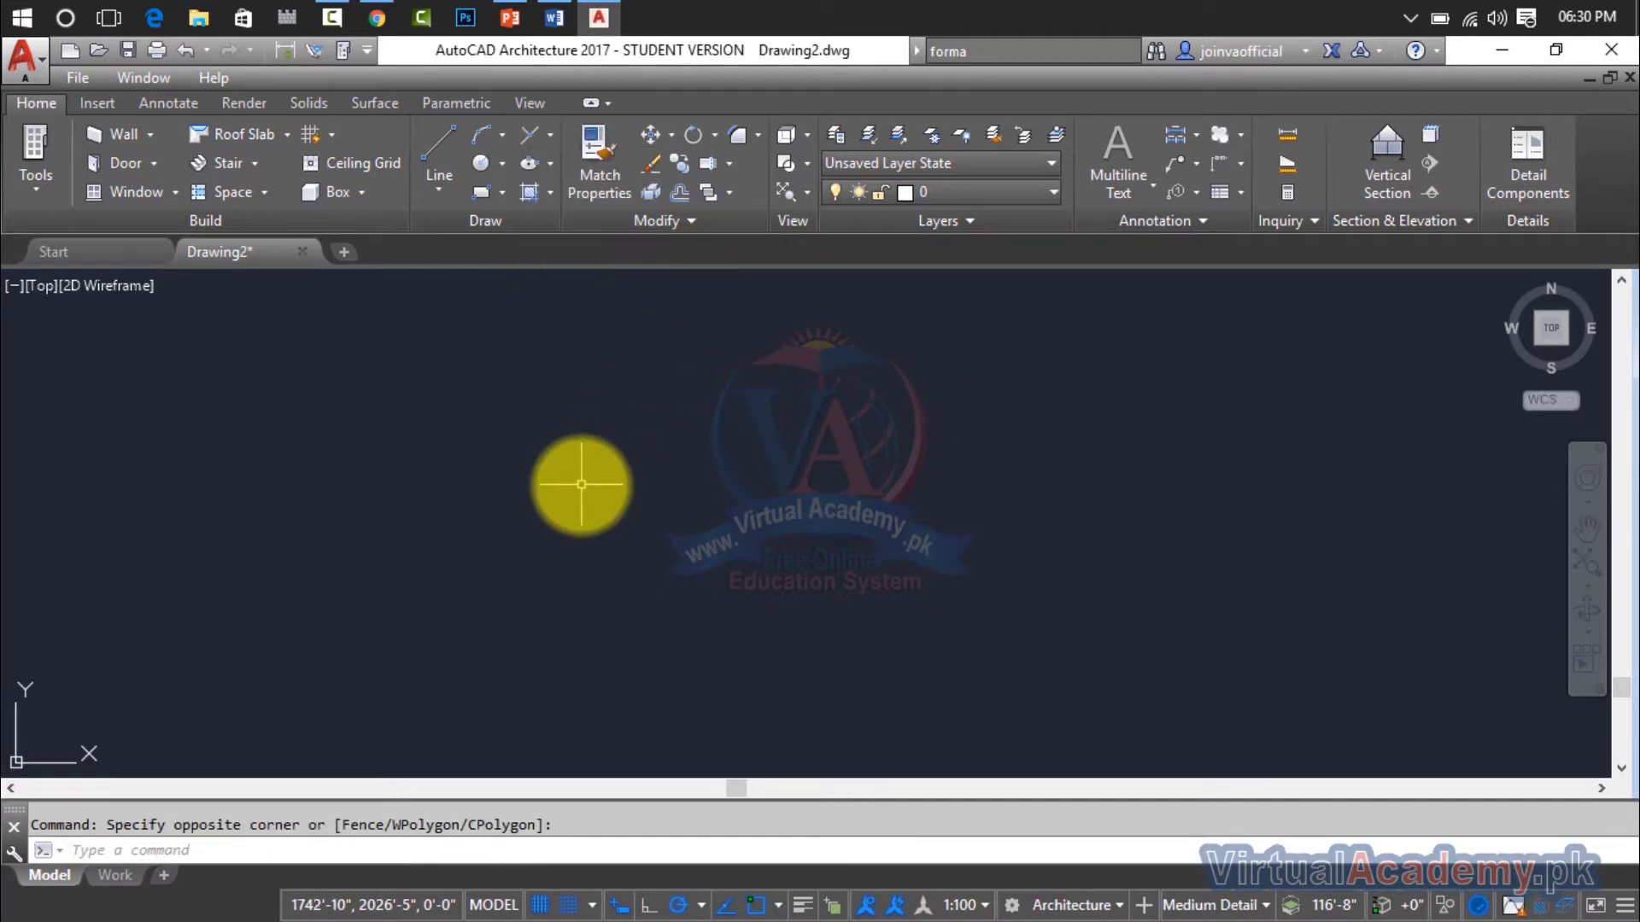
{"action": "type", "text": "o"}
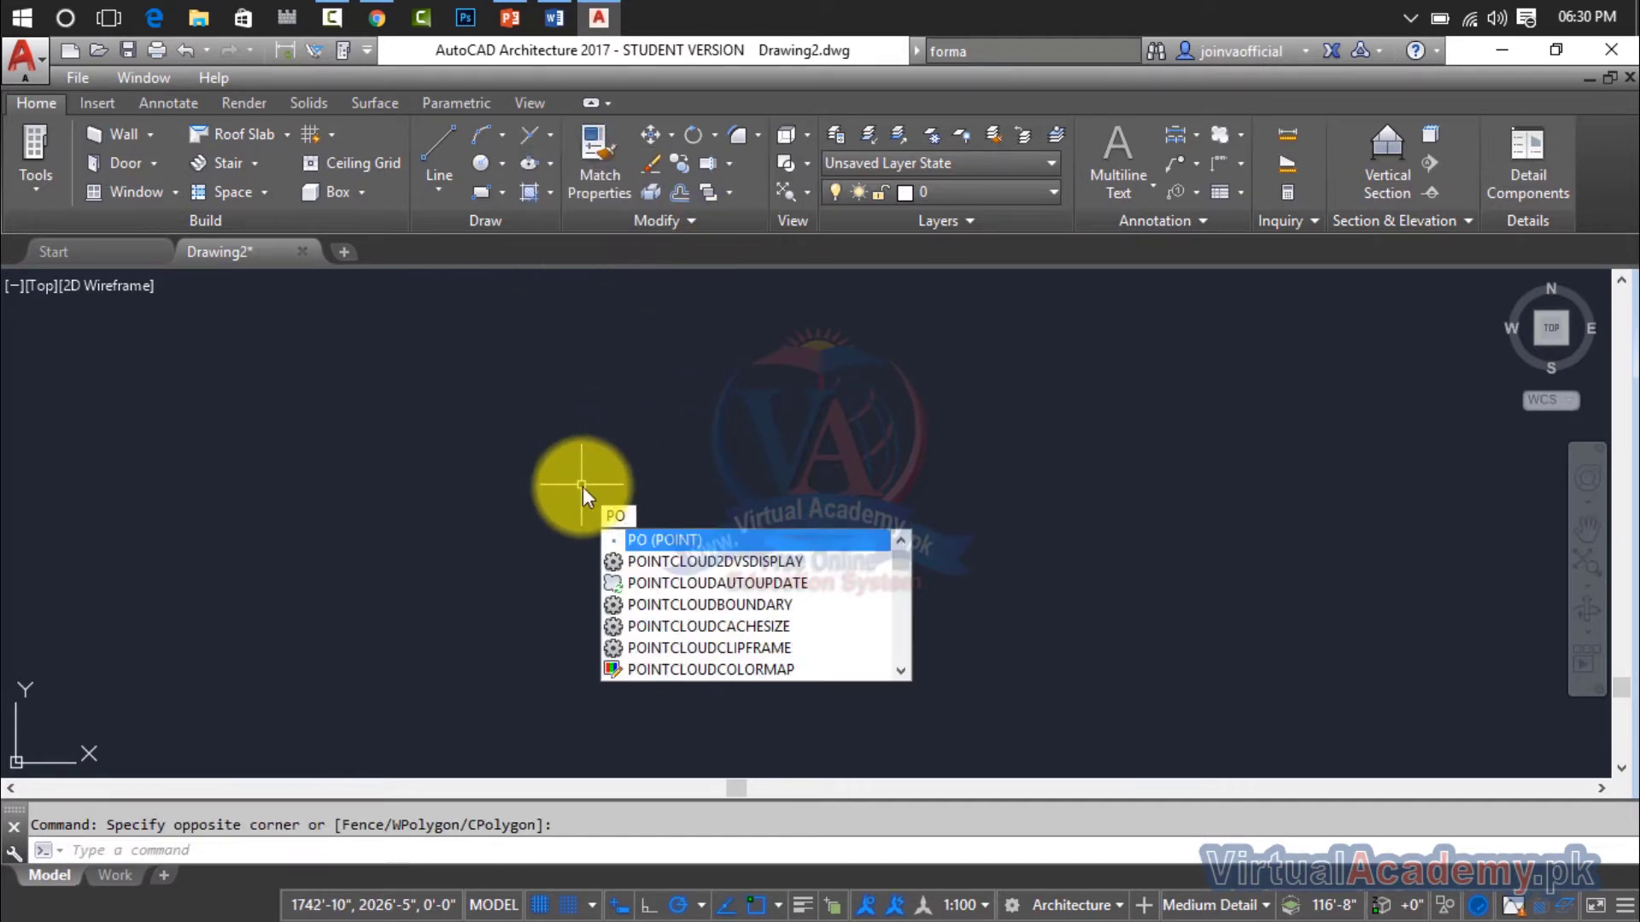
{"action": "left_click", "coordinate": [641, 541]}
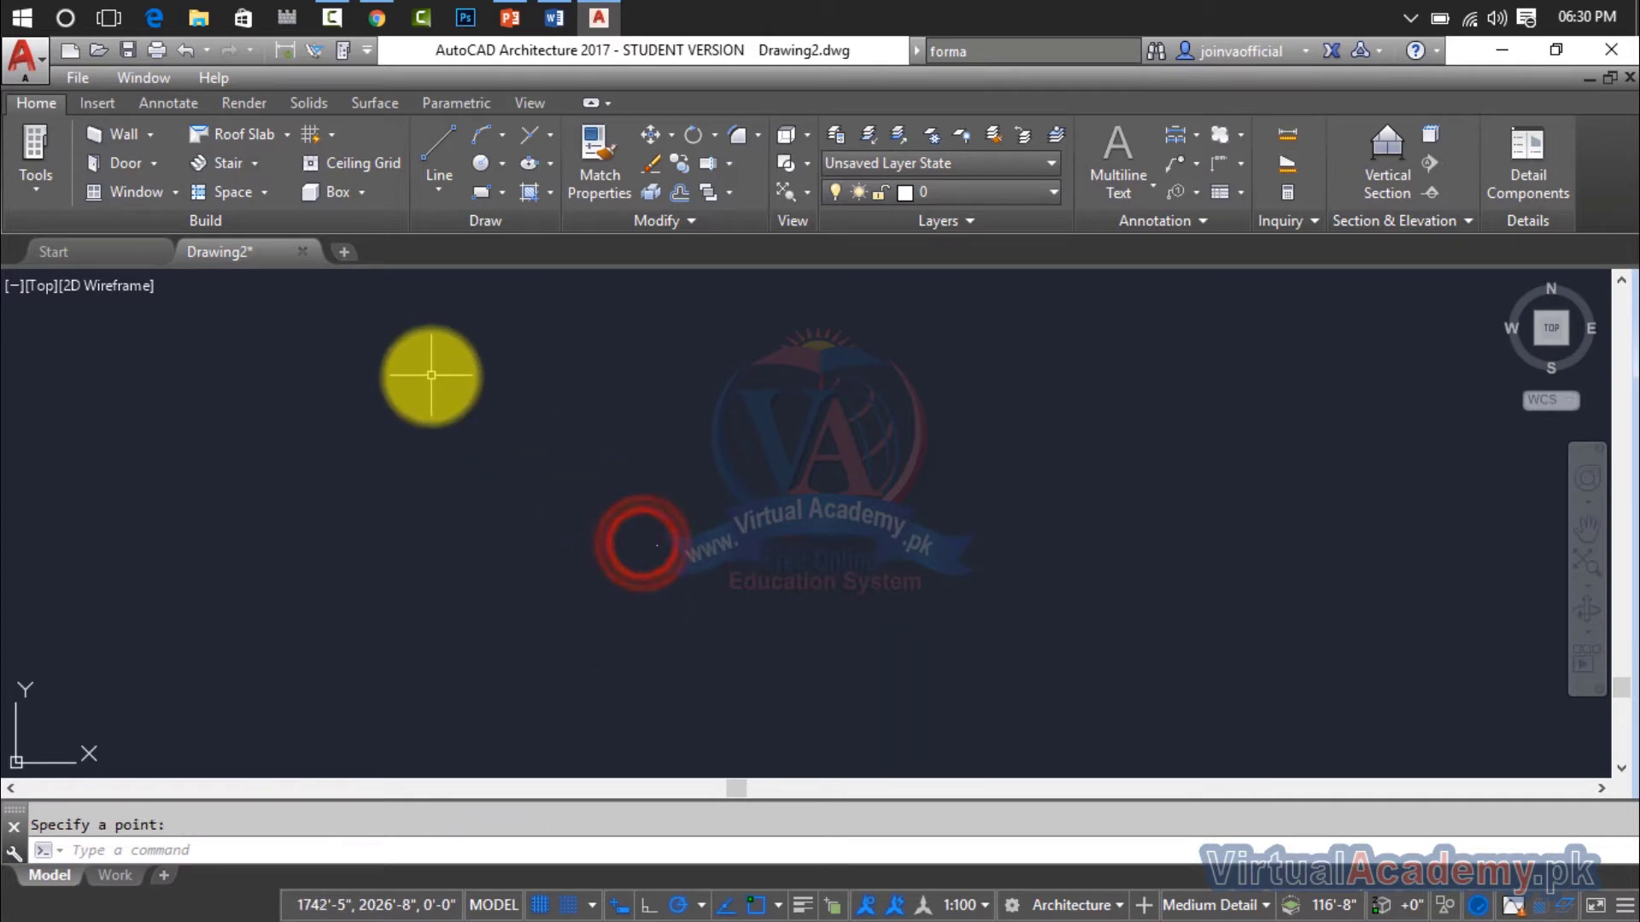
{"action": "left_click", "coordinate": [714, 476]}
{"action": "left_click", "coordinate": [802, 524]}
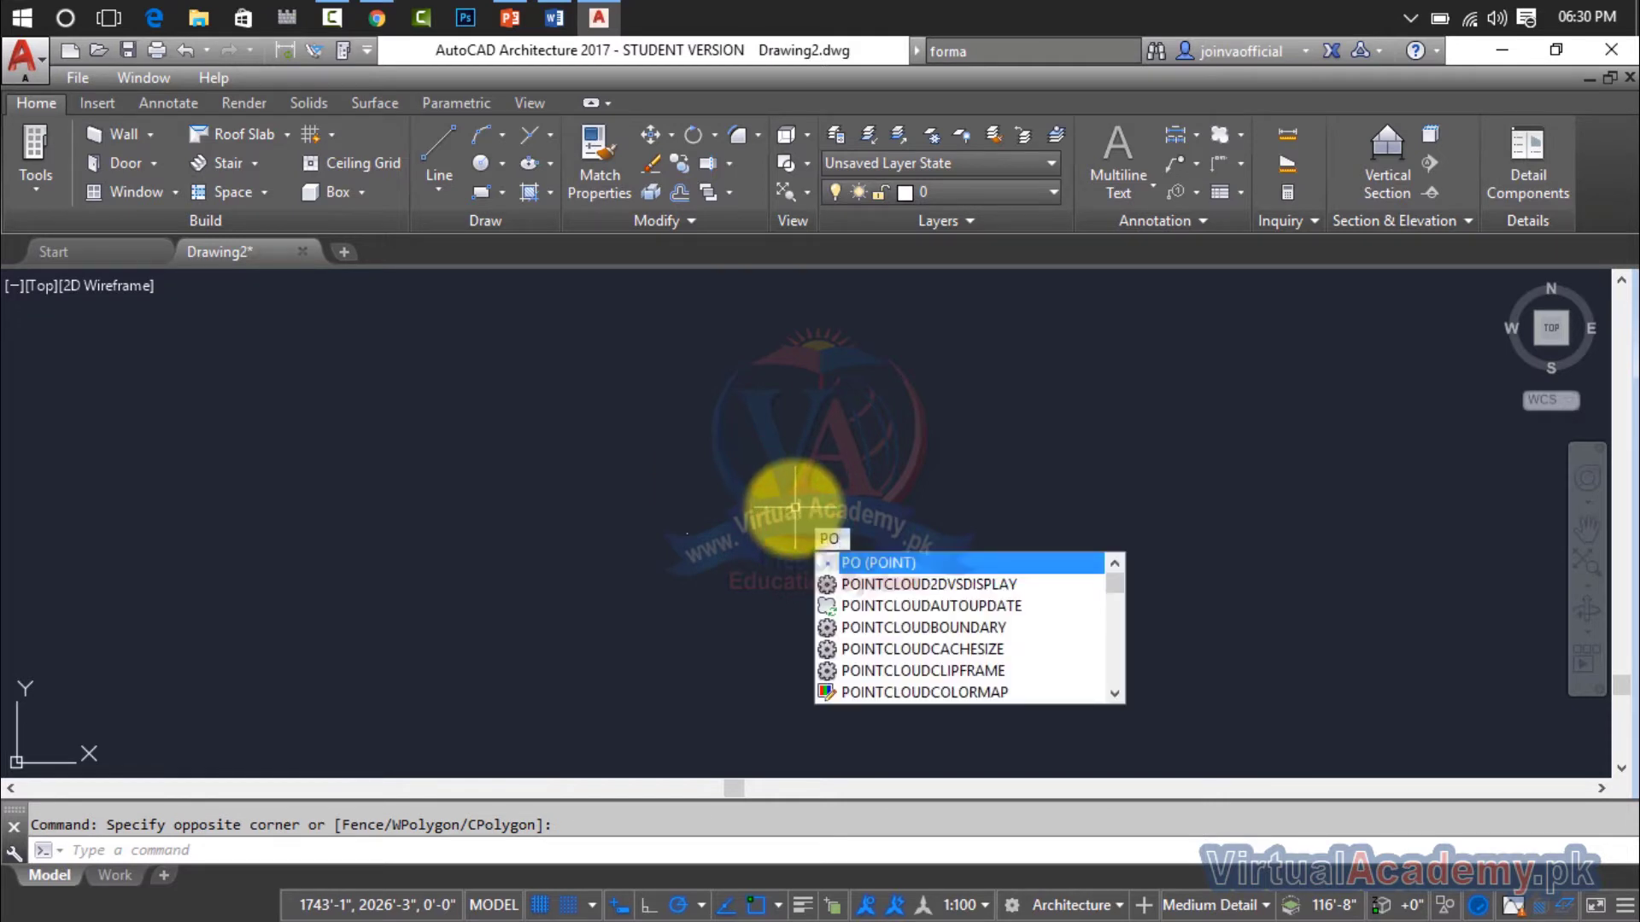
{"action": "key", "text": "Return"}
{"action": "left_click", "coordinate": [689, 394]}
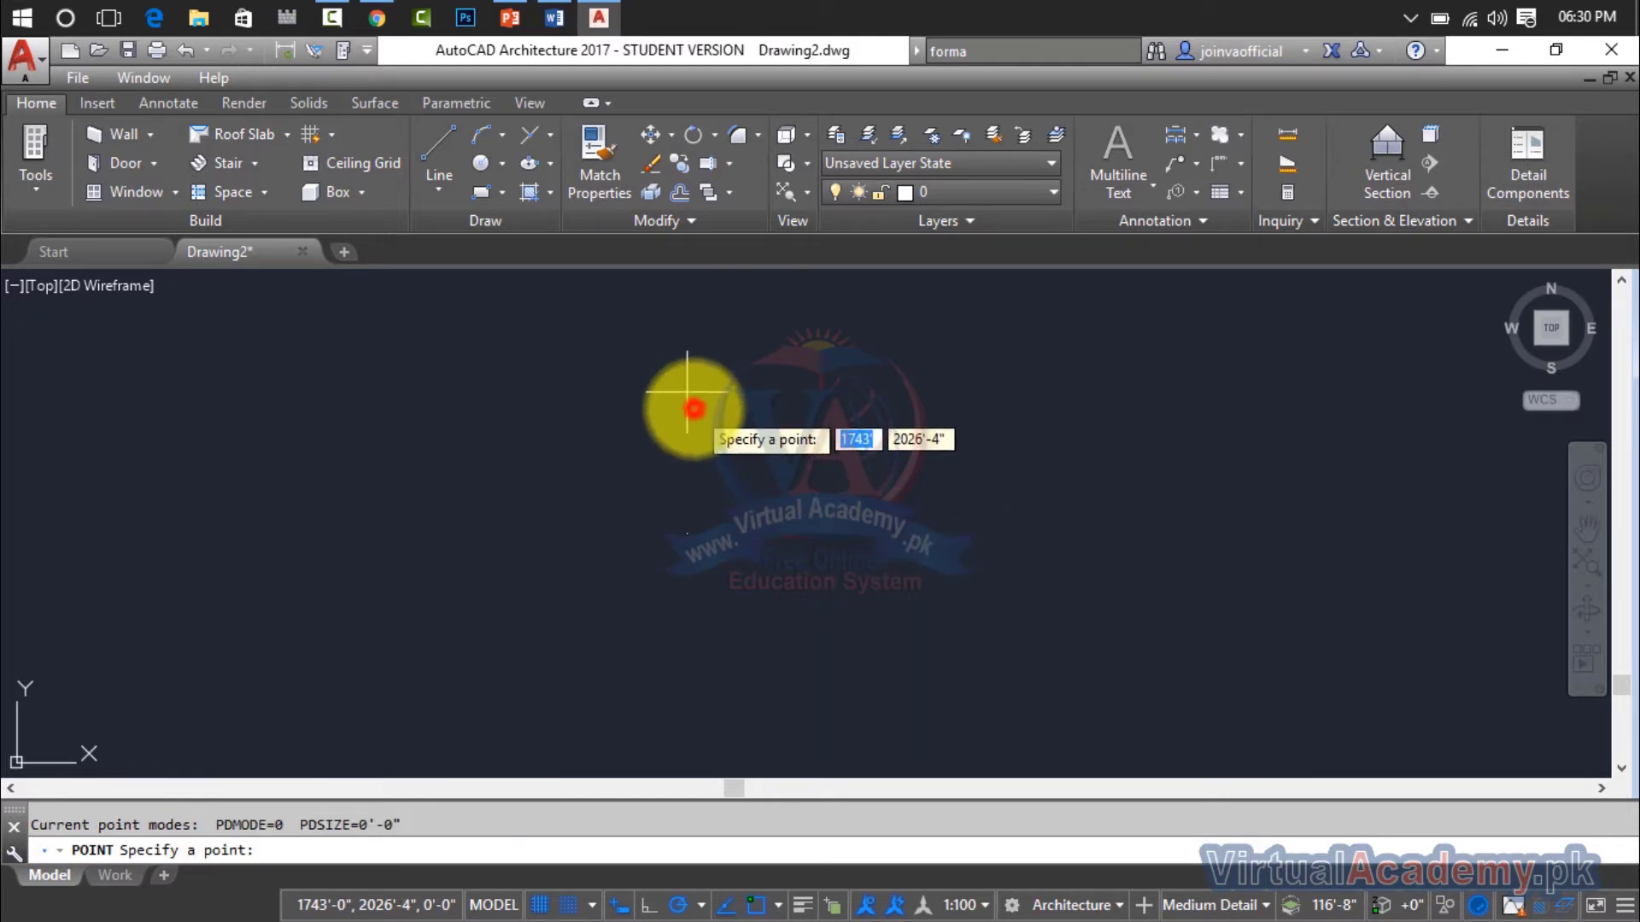
Select all the points placed in the drawing area and erase them
{"action": "left_click", "coordinate": [940, 348]}
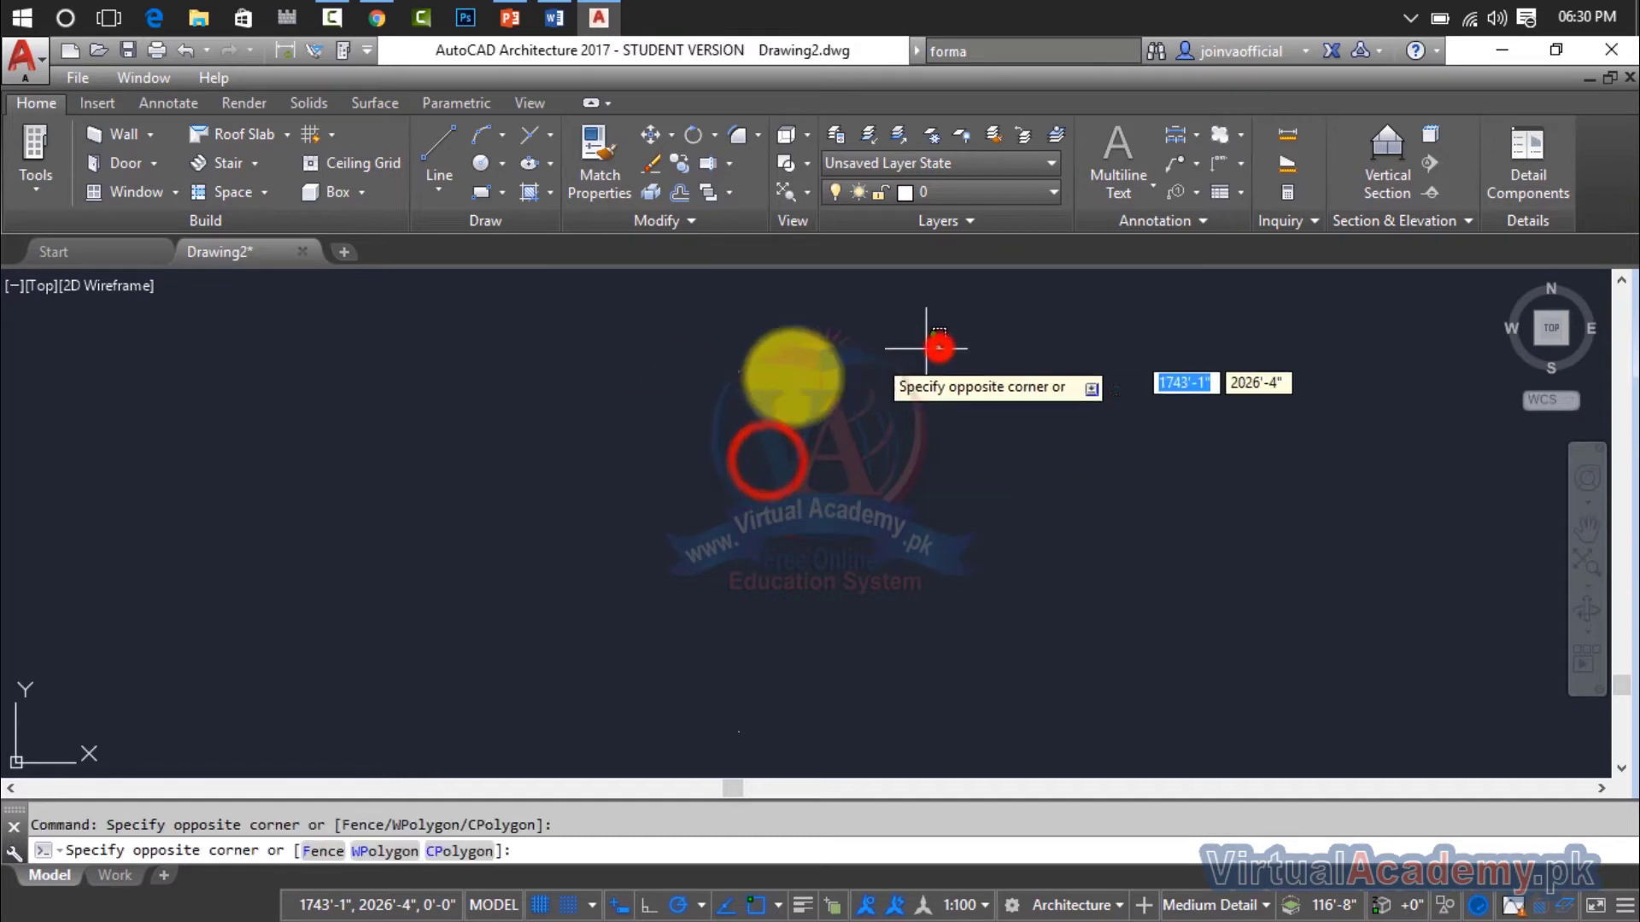
{"action": "left_click", "coordinate": [639, 683]}
{"action": "left_click", "coordinate": [982, 394]}
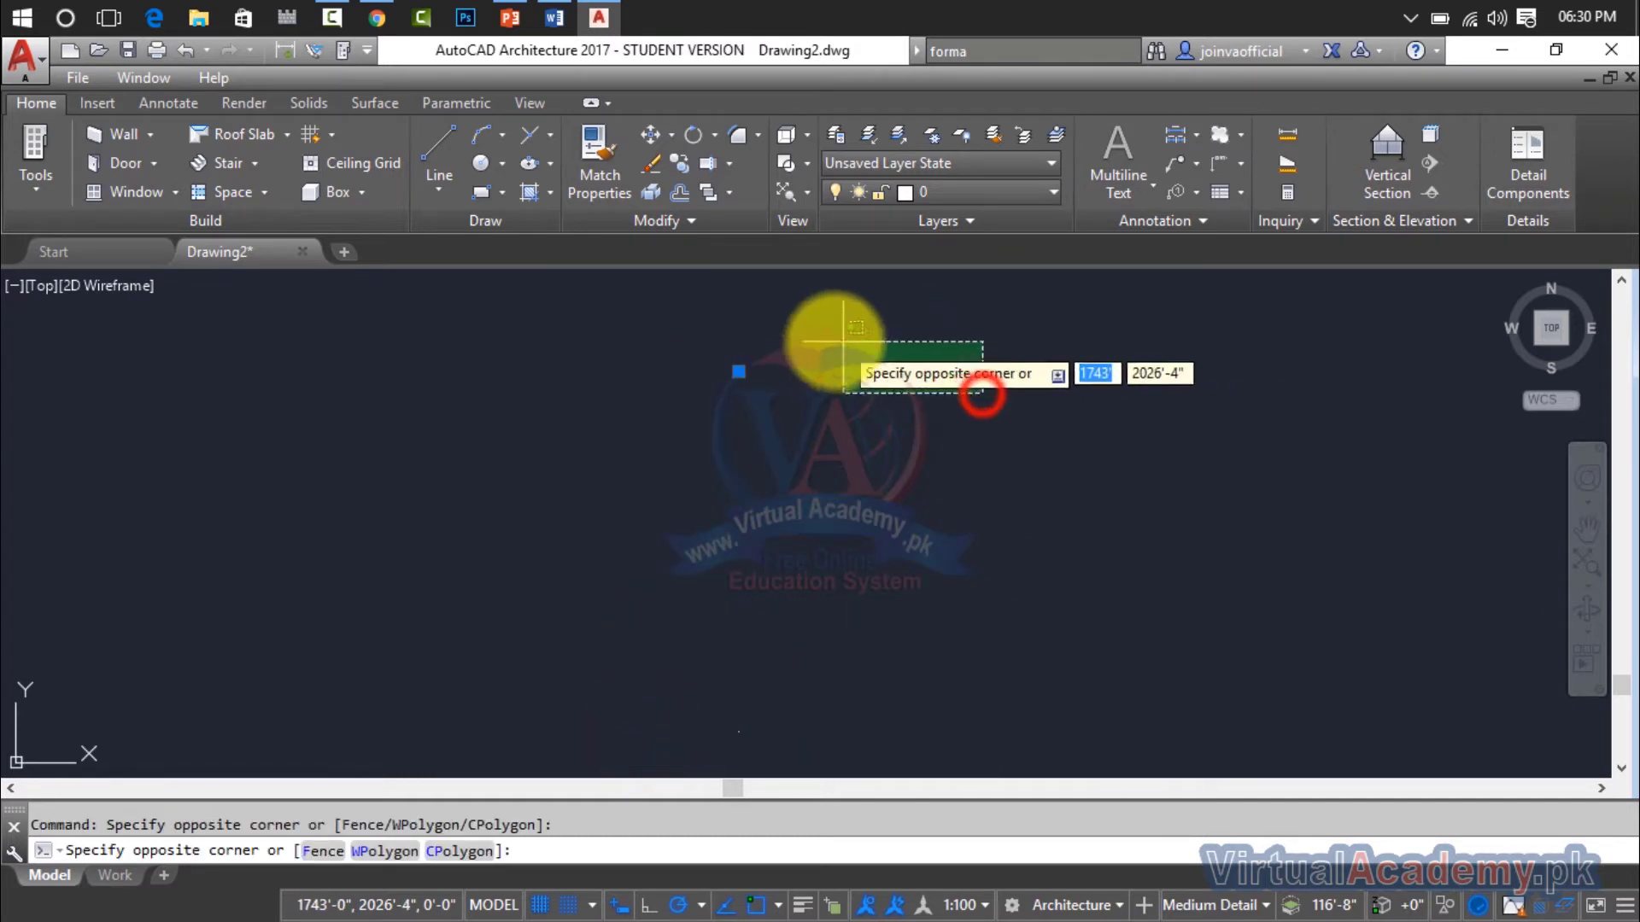
{"action": "left_click", "coordinate": [832, 340]}
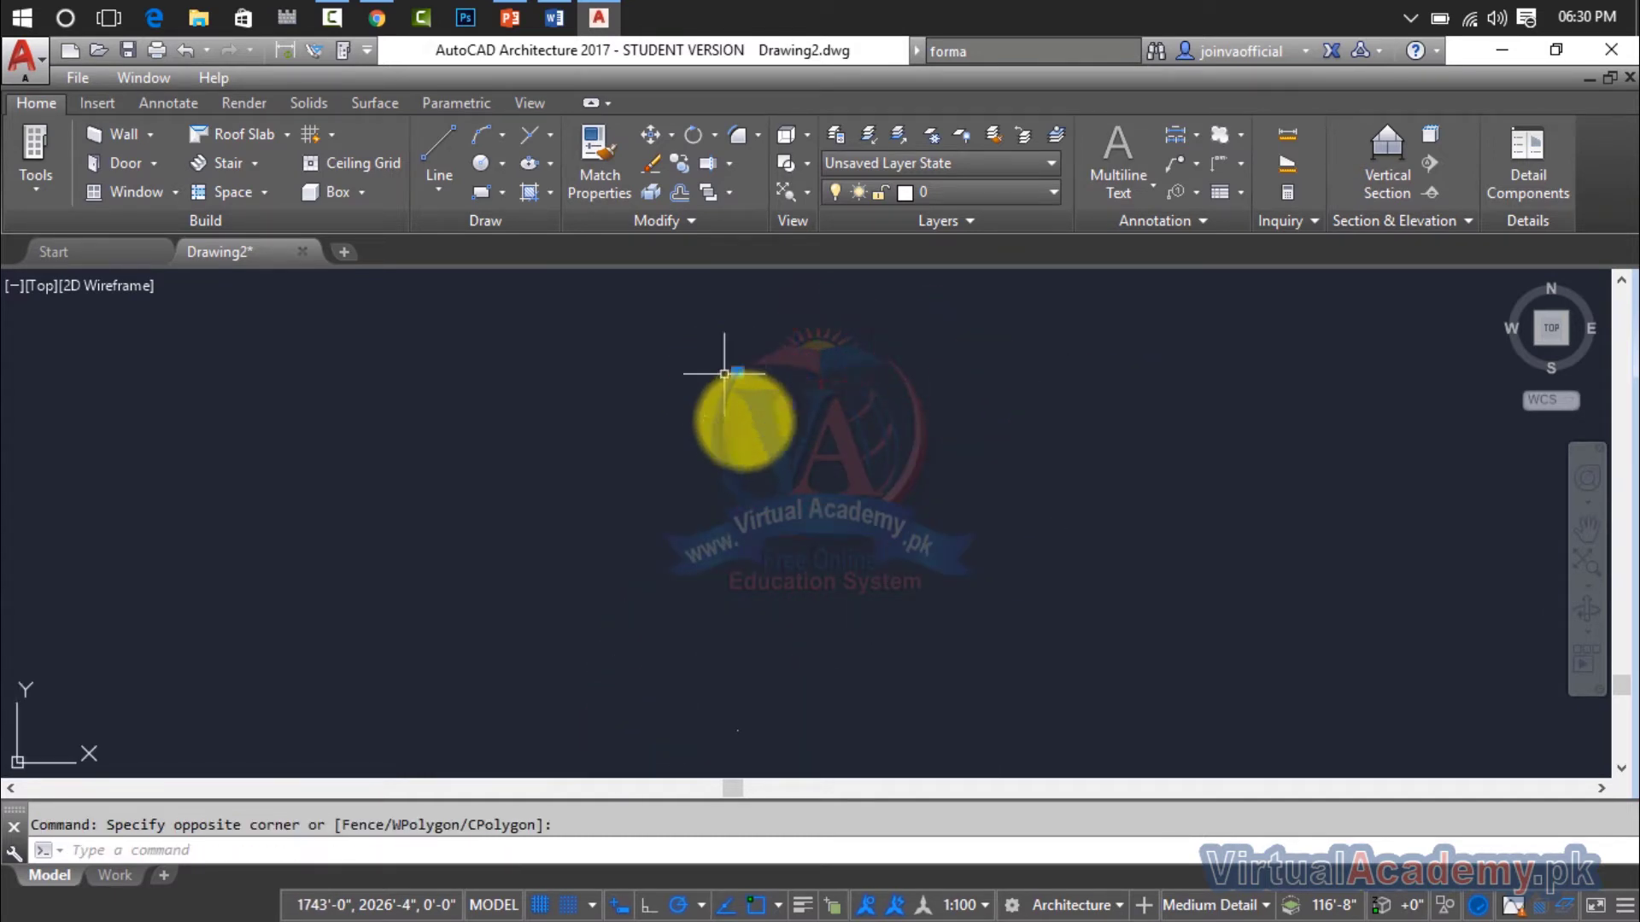
{"action": "left_click", "coordinate": [811, 594]}
{"action": "left_click", "coordinate": [695, 746]}
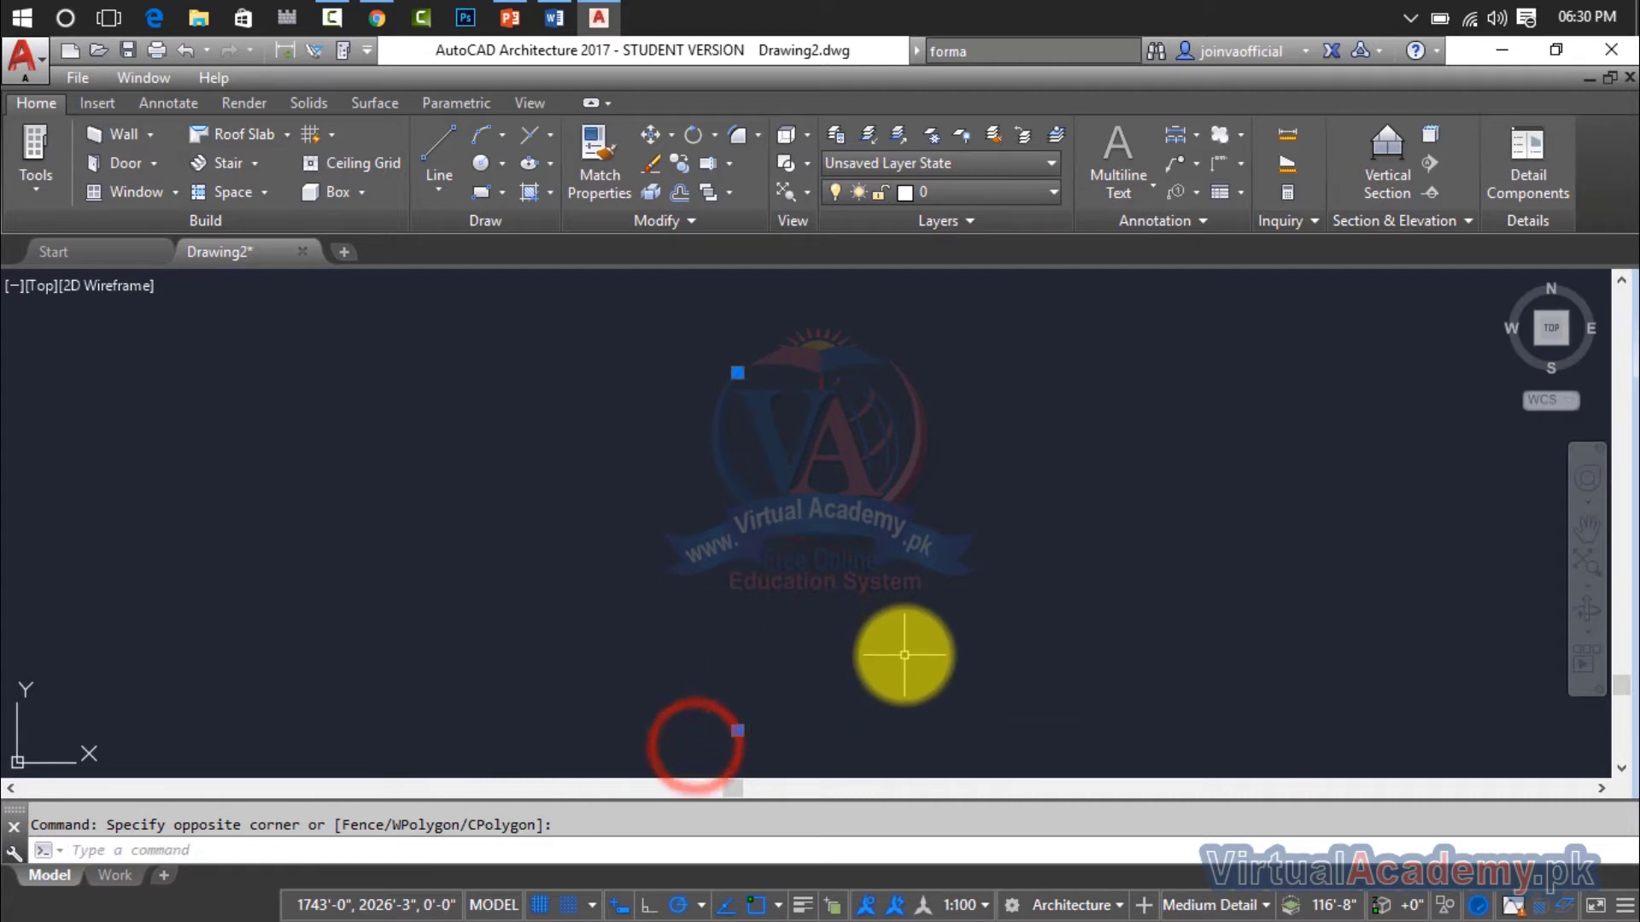
{"action": "key", "text": "Escape"}
{"action": "left_click", "coordinate": [845, 355]}
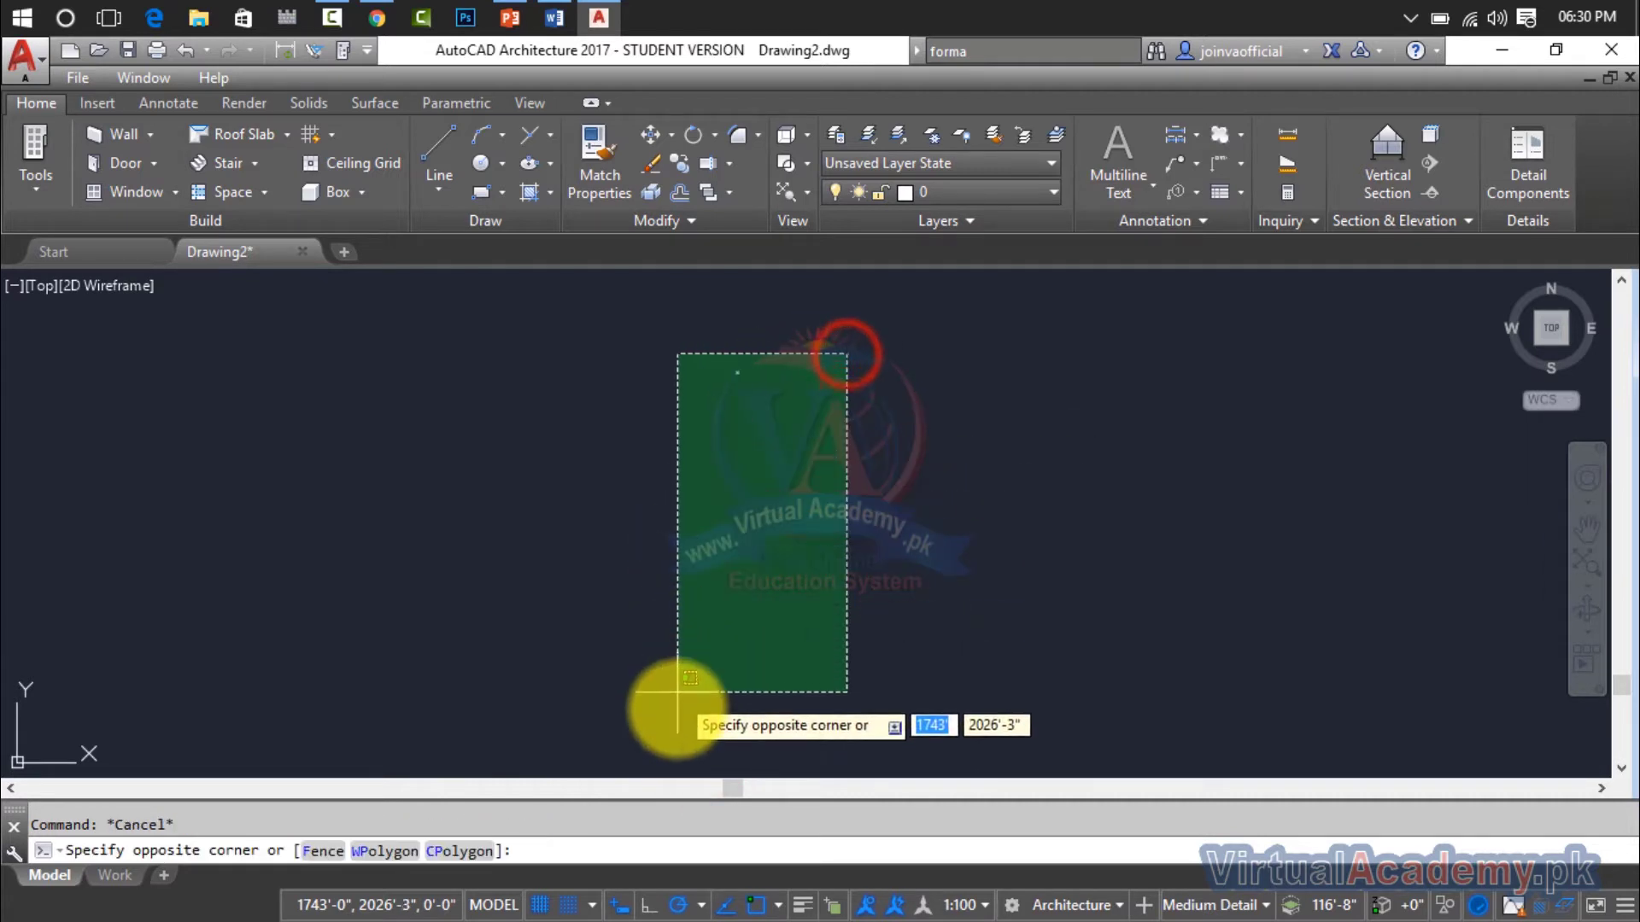
{"action": "left_click", "coordinate": [669, 749]}
{"action": "key", "text": "Delete"}
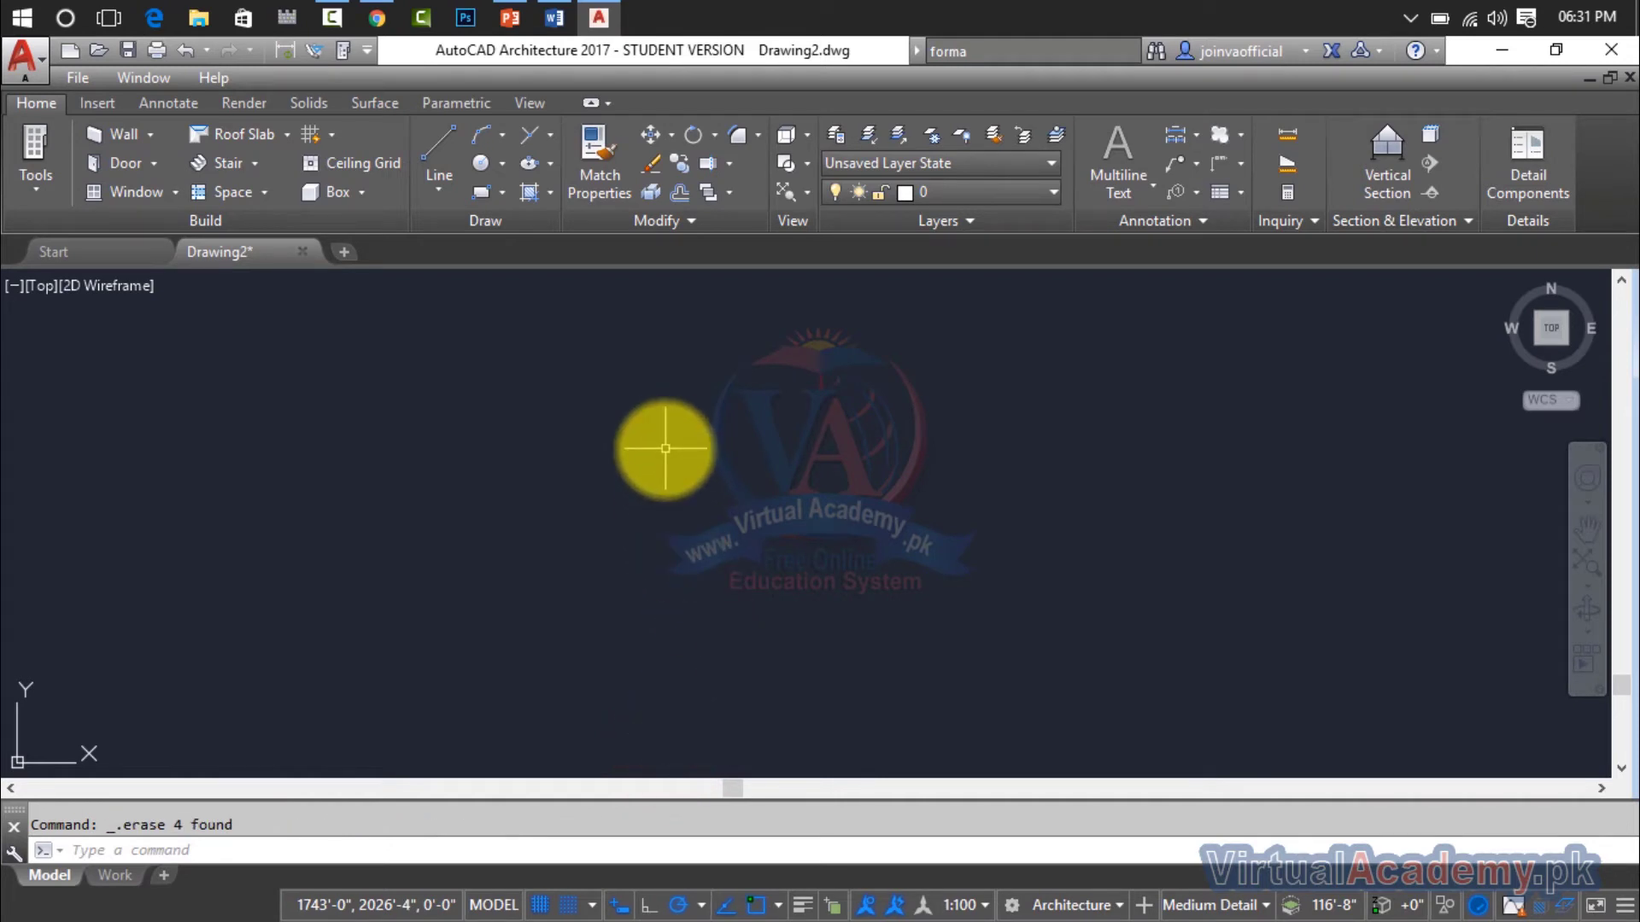
Place a series of points at snap positions with Multiple Points and end the command
{"action": "left_click", "coordinate": [552, 142]}
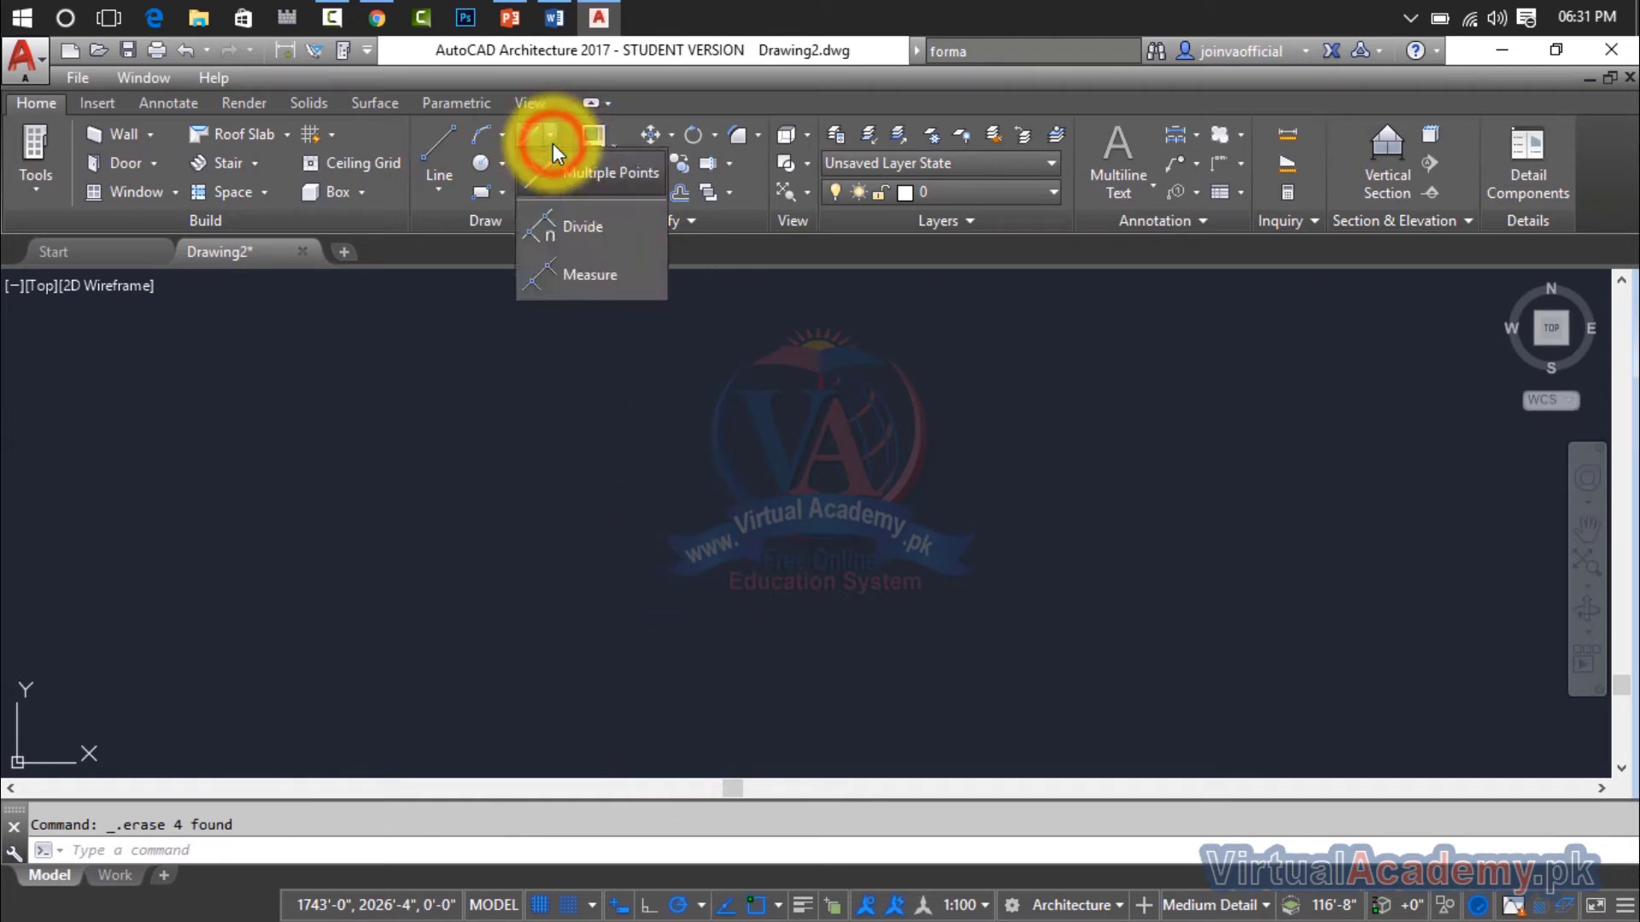
{"action": "left_click", "coordinate": [576, 177]}
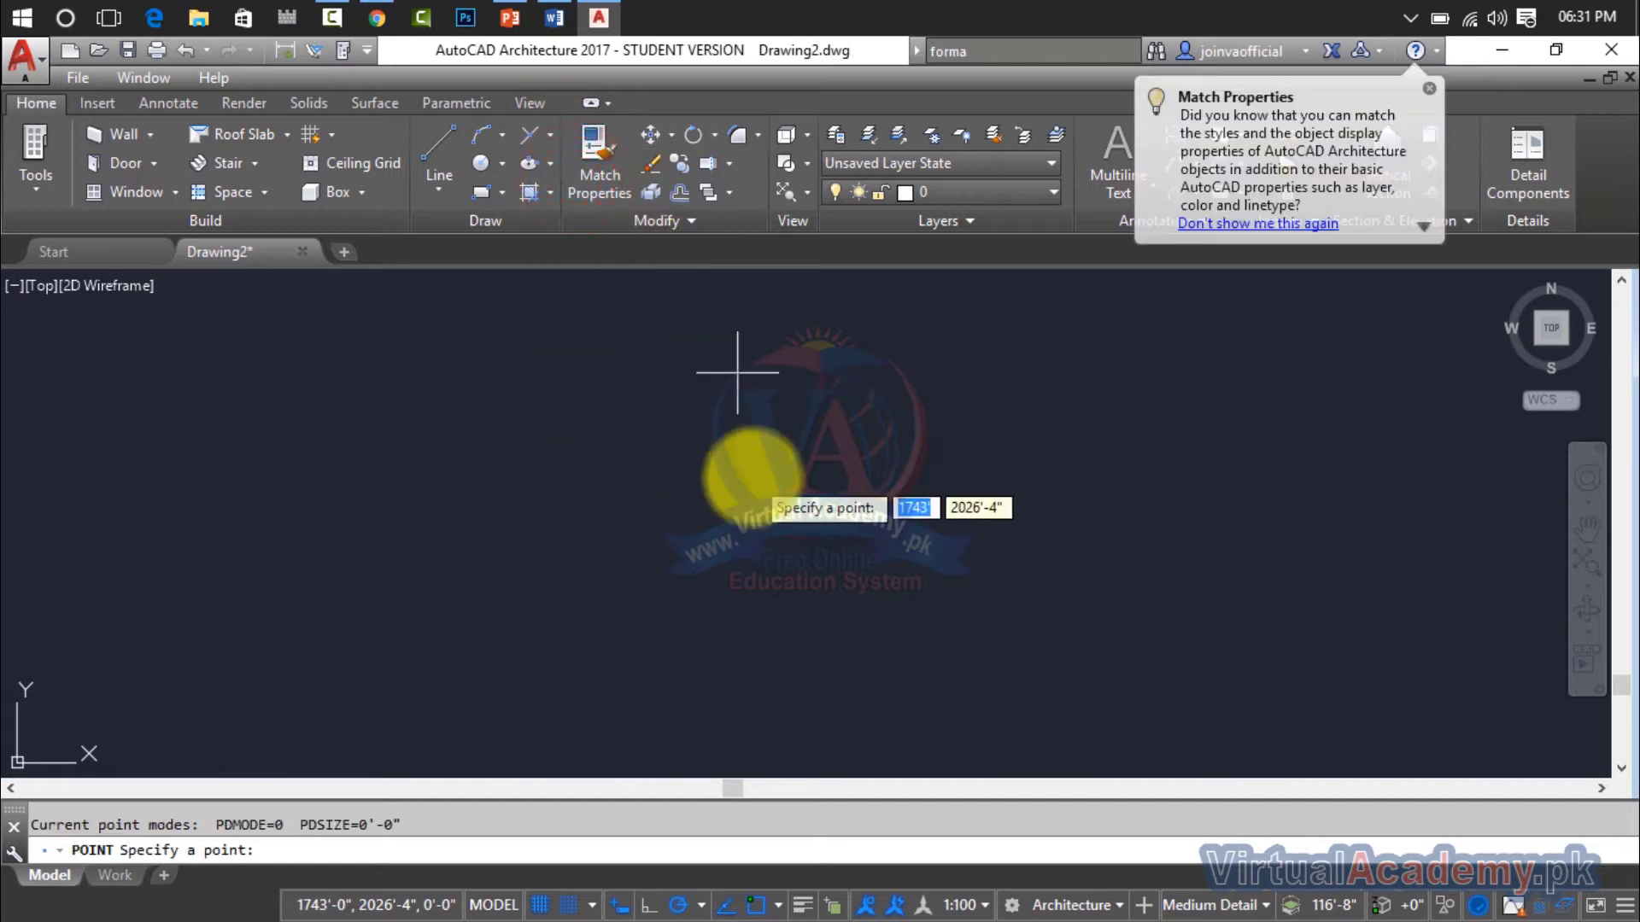
{"action": "left_click", "coordinate": [737, 371]}
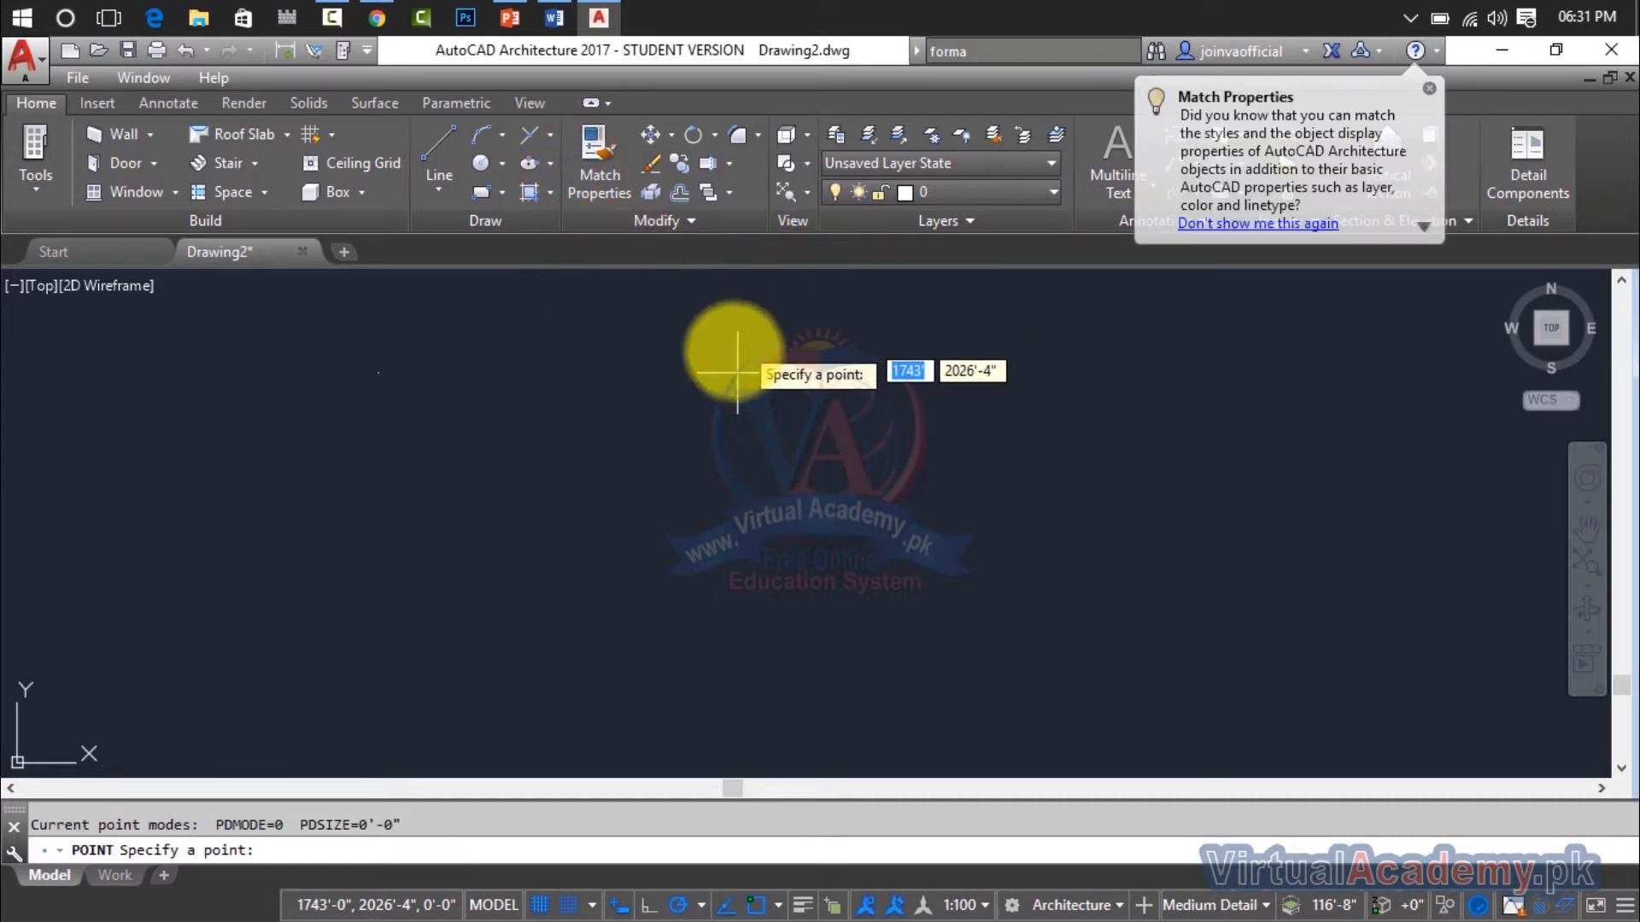
{"action": "left_click", "coordinate": [1095, 371]}
{"action": "left_click", "coordinate": [1348, 395]}
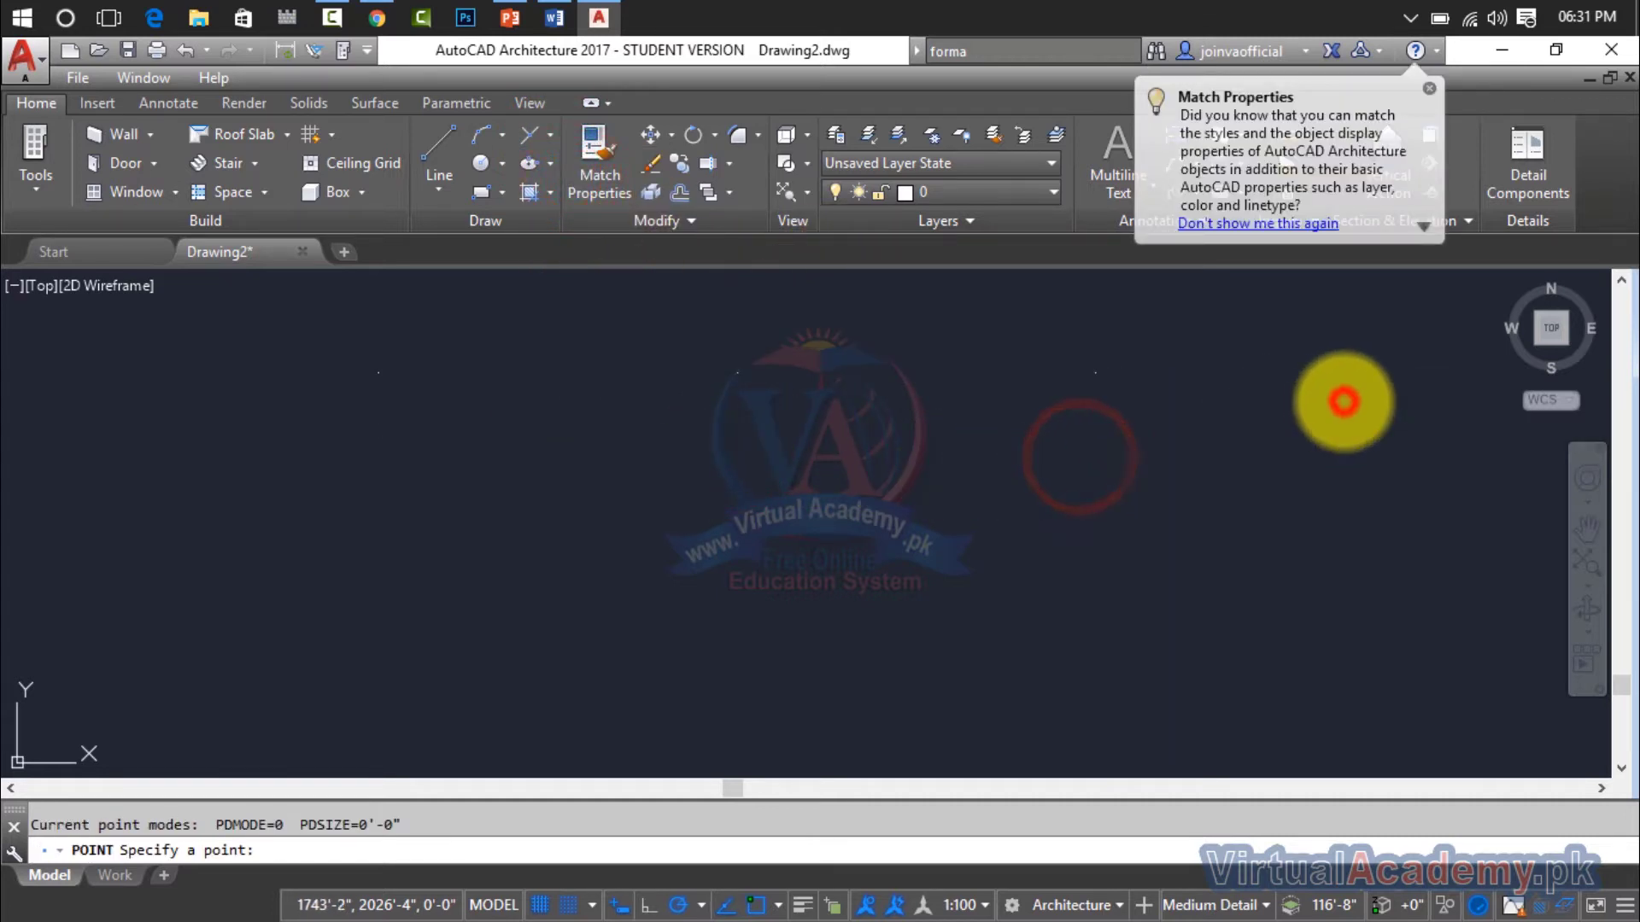
{"action": "left_click", "coordinate": [1425, 89]}
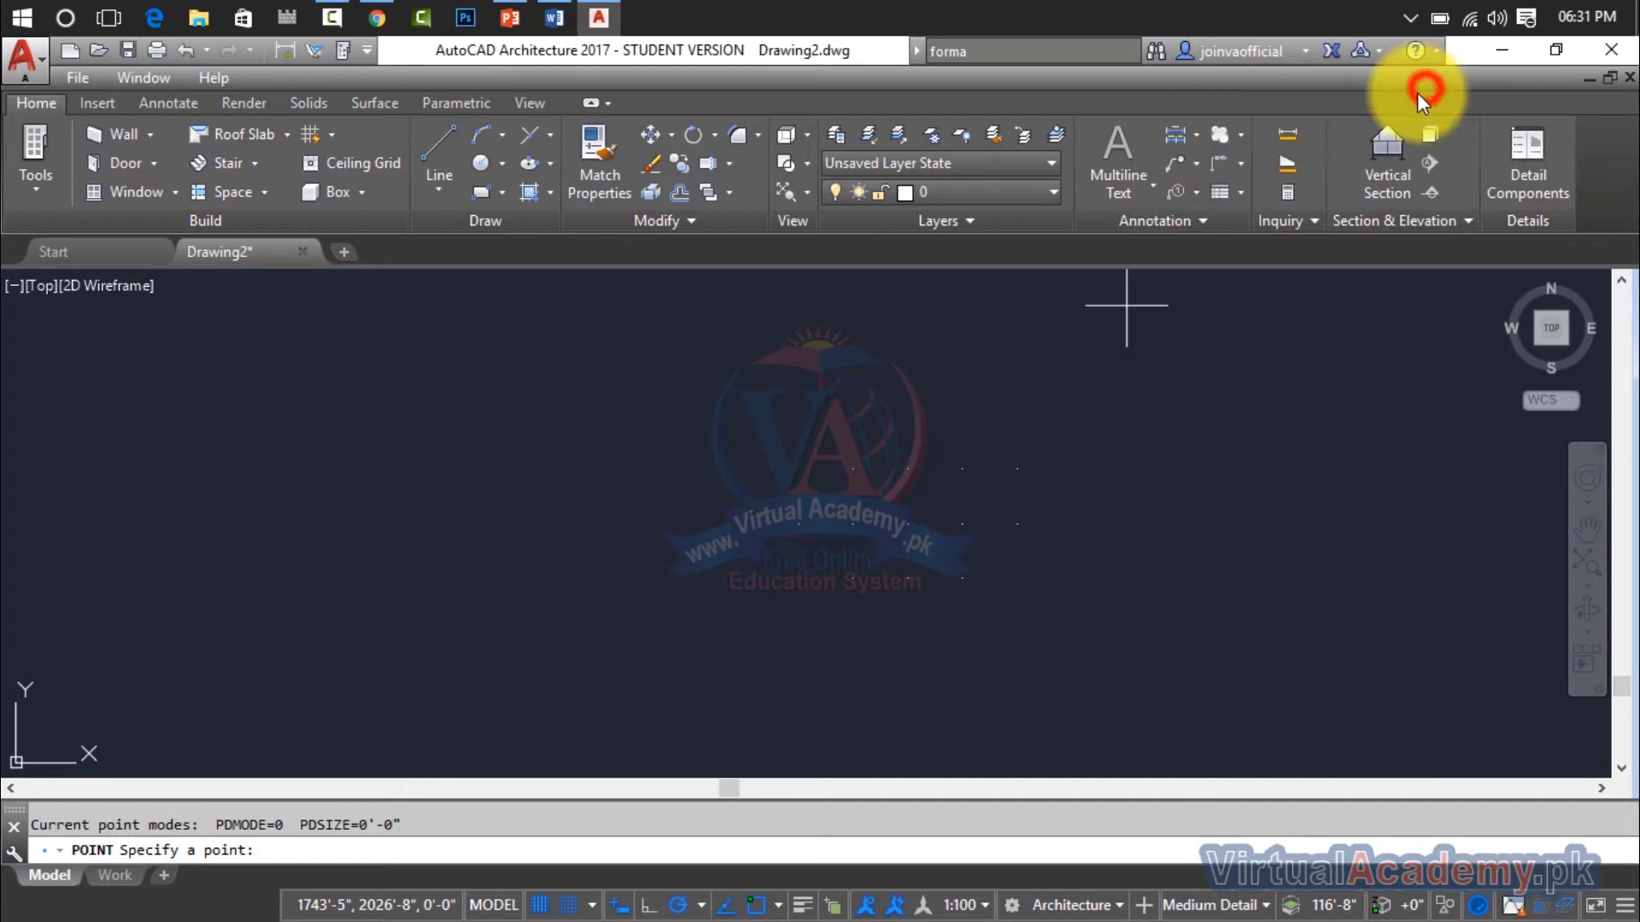
{"action": "left_click", "coordinate": [920, 418]}
{"action": "key", "text": "Escape"}
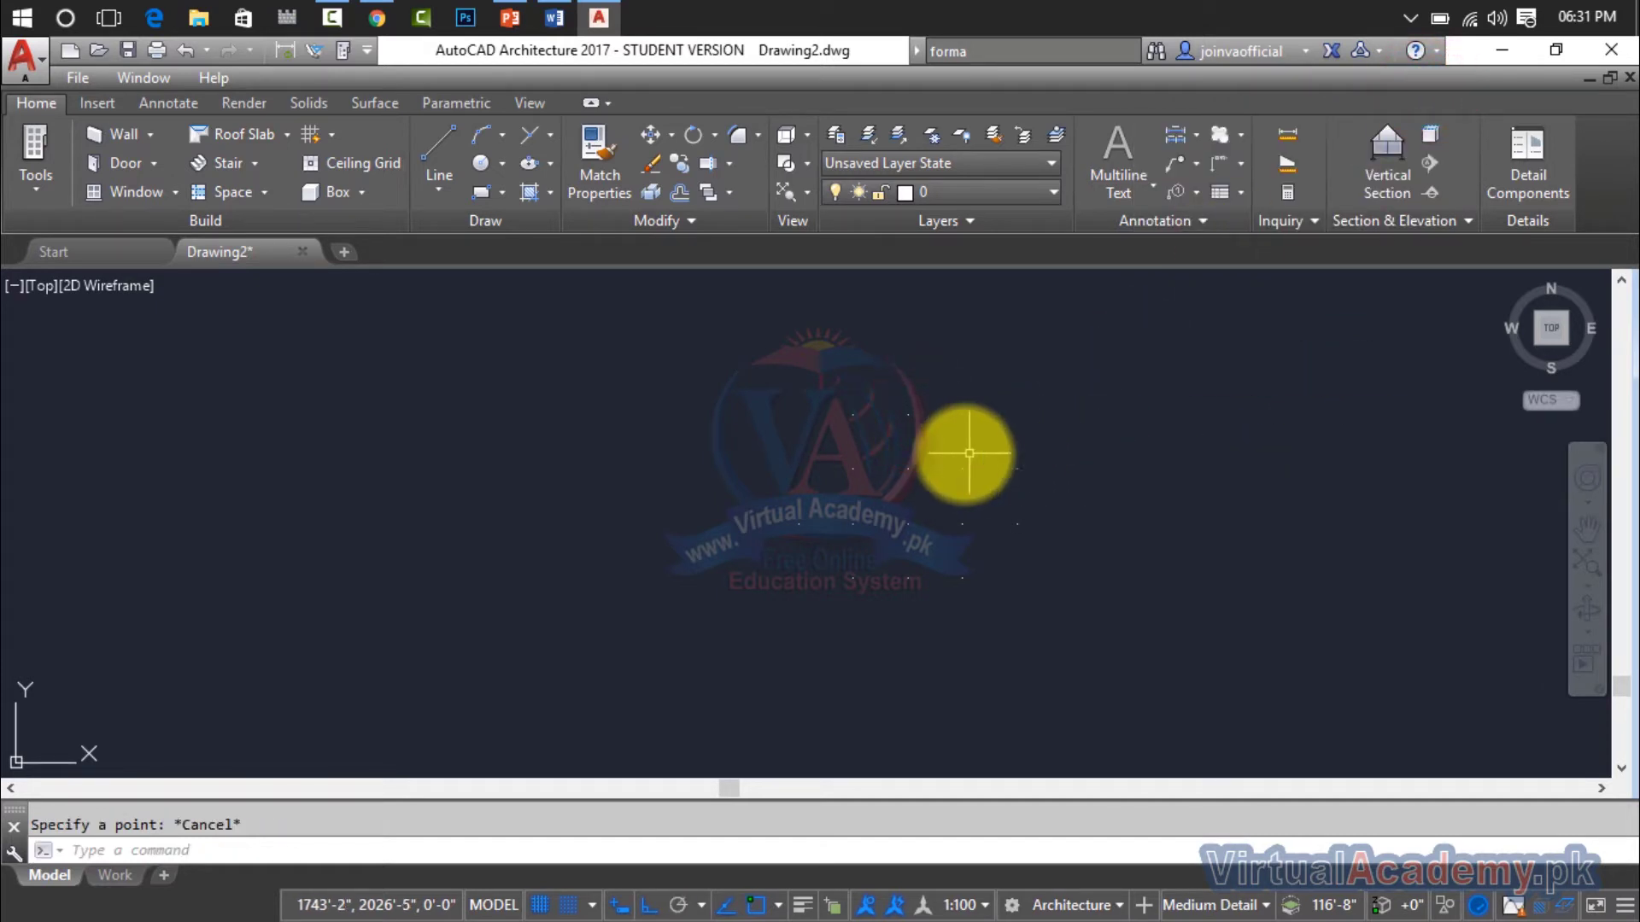
Add more points with Multiple Points, turning snap mode off to place some freely between the existing ones, and end the command
{"action": "middle_click_drag", "start_coordinate": [959, 453], "coordinate": [889, 462]}
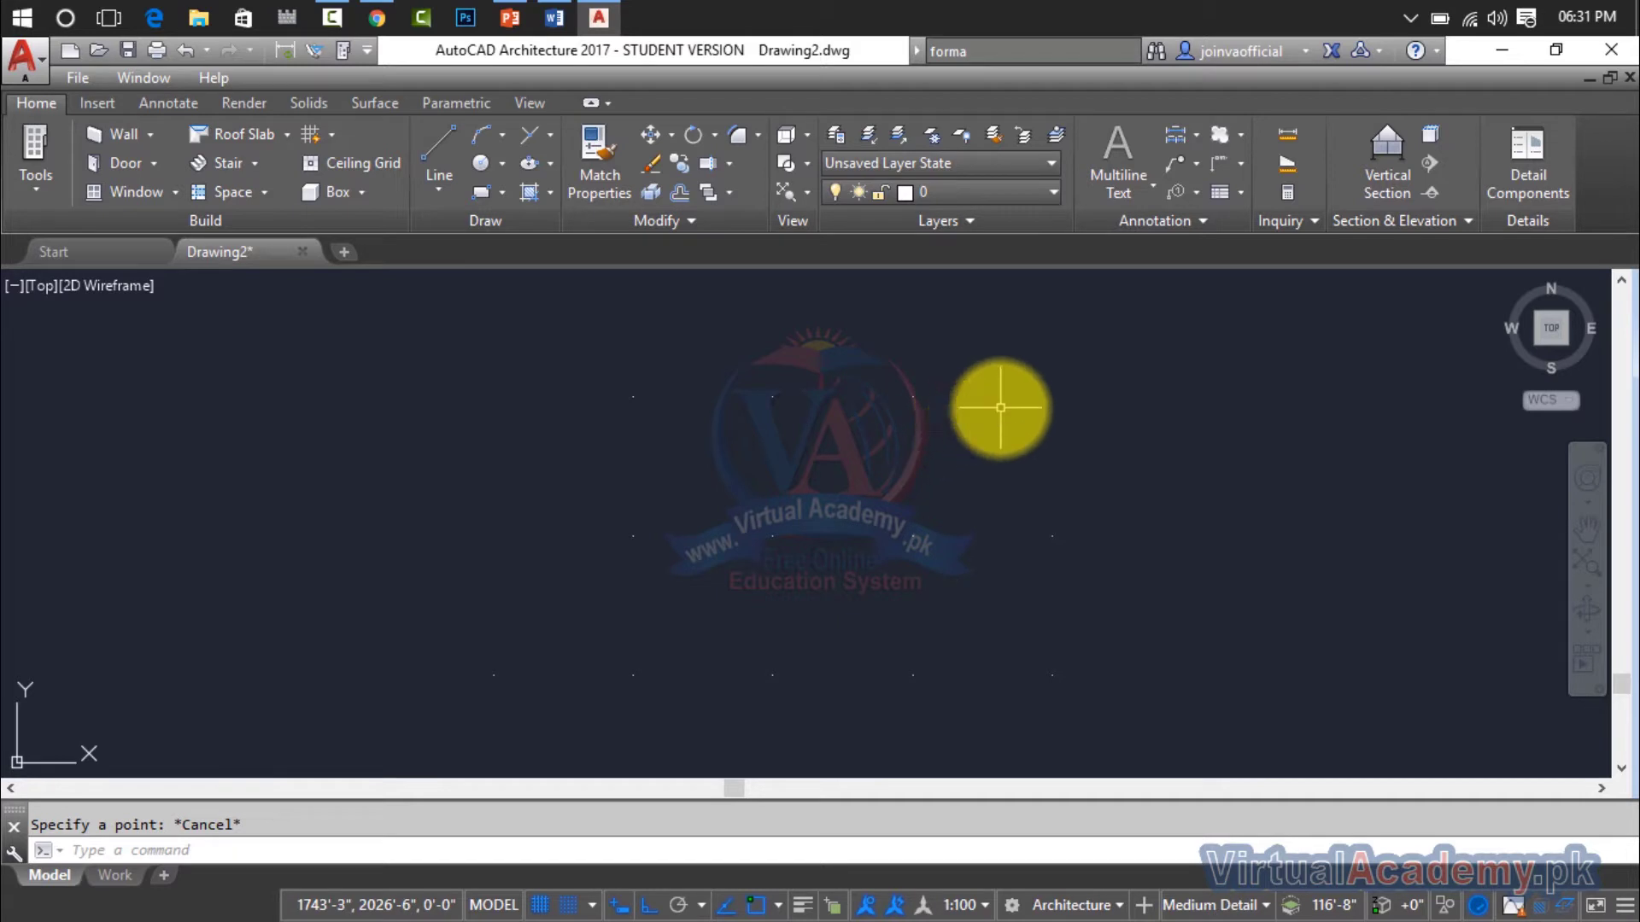
{"action": "left_click", "coordinate": [553, 136]}
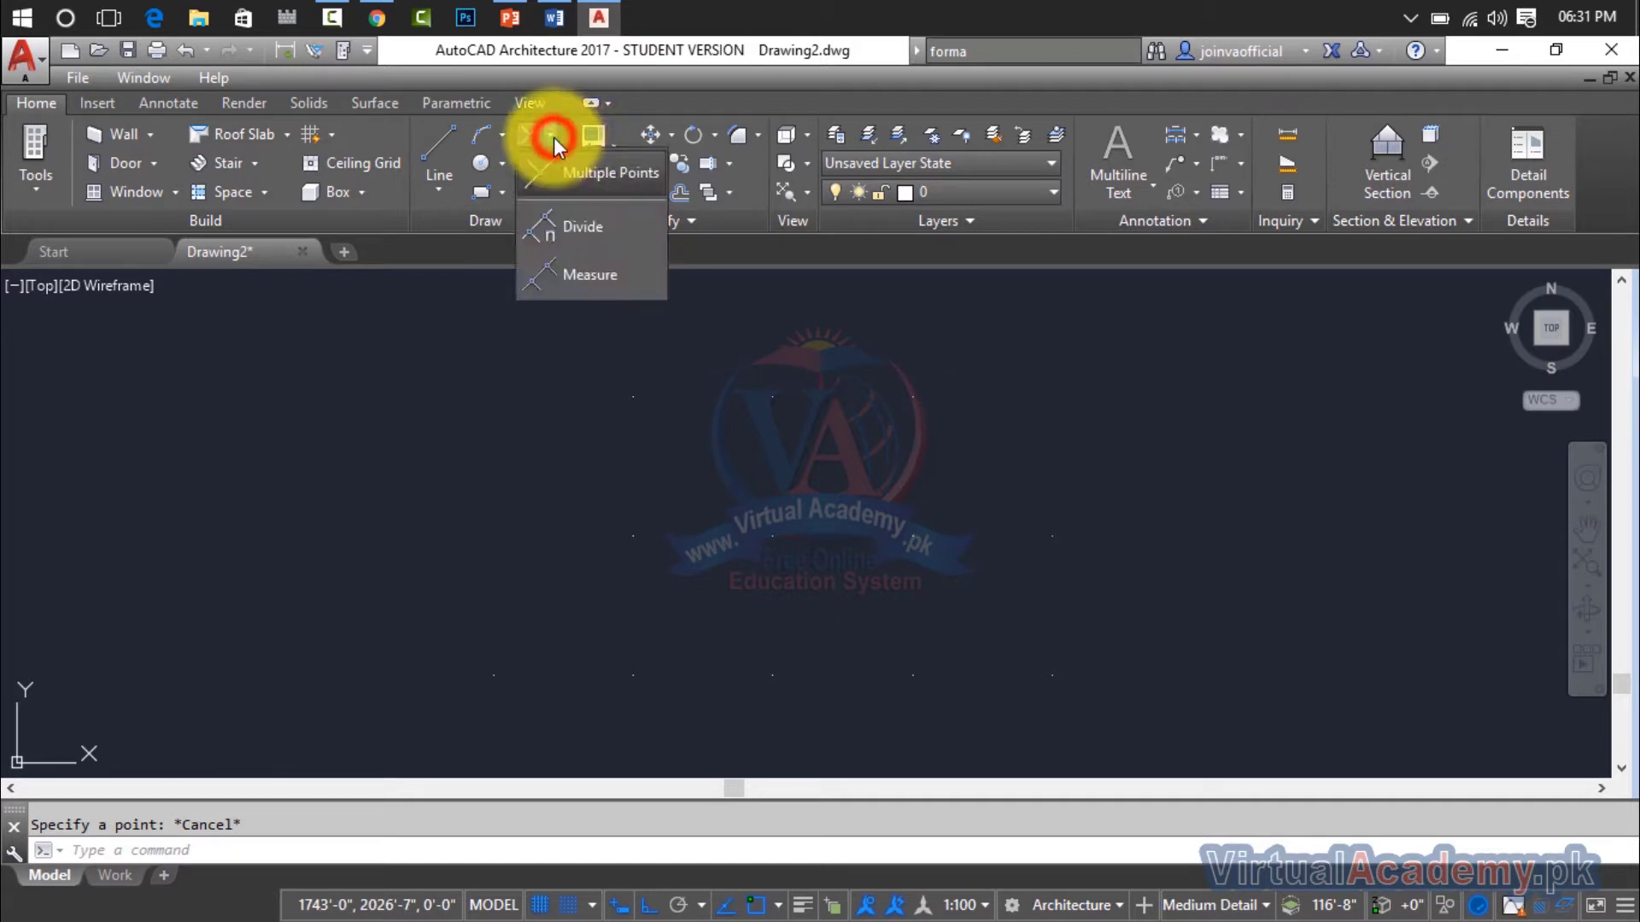
{"action": "left_click", "coordinate": [558, 173]}
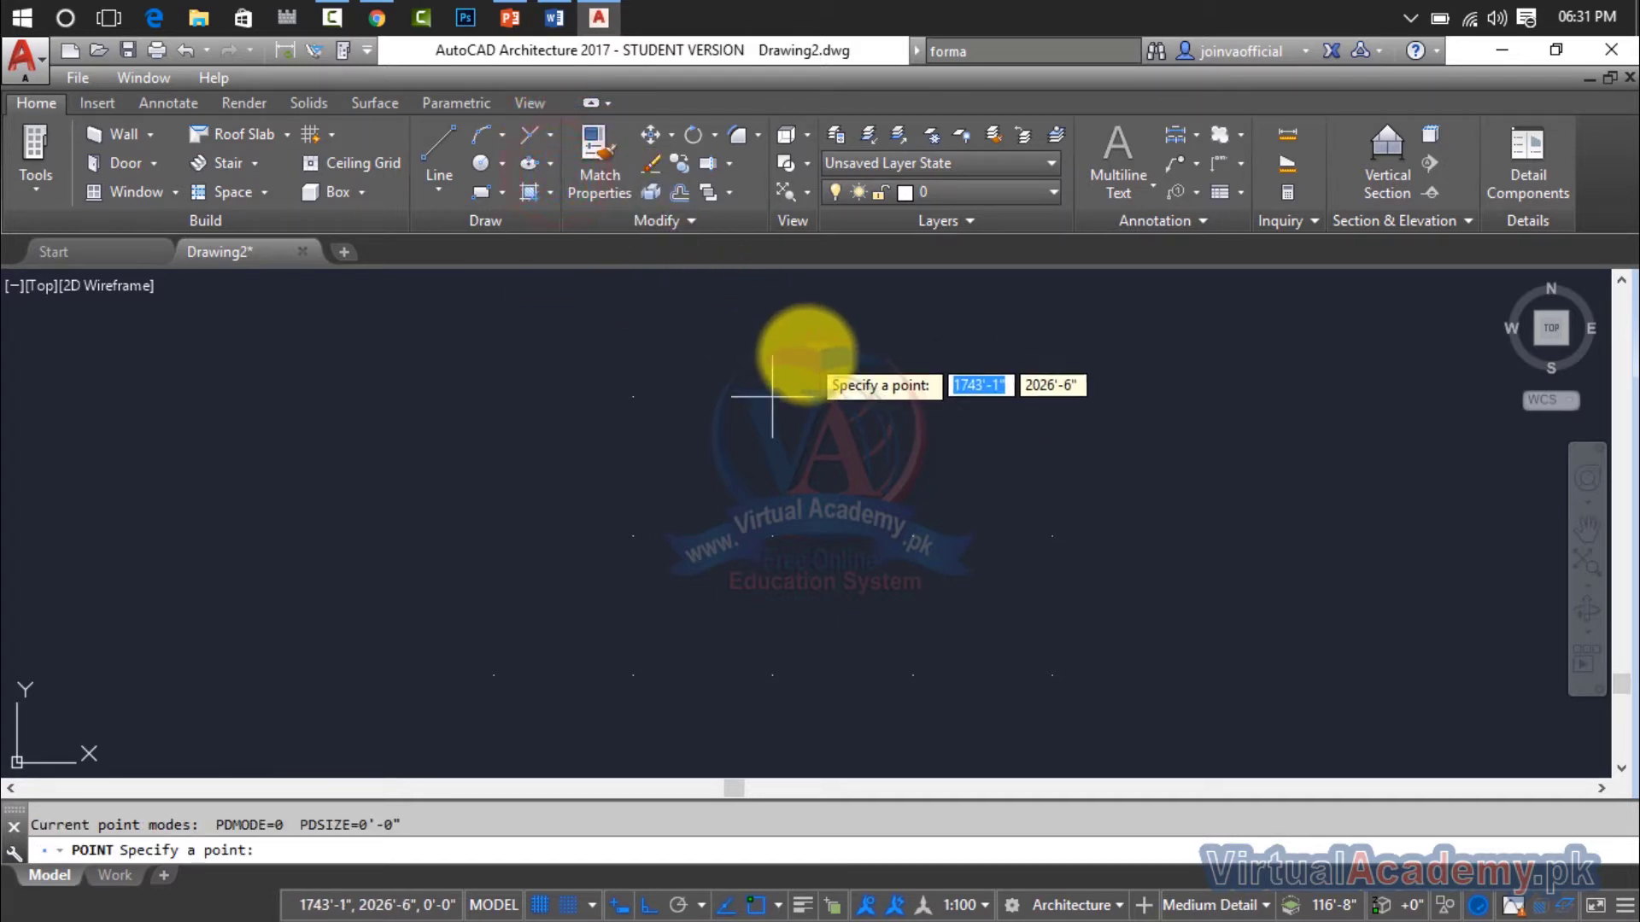
{"action": "left_click", "coordinate": [808, 351]}
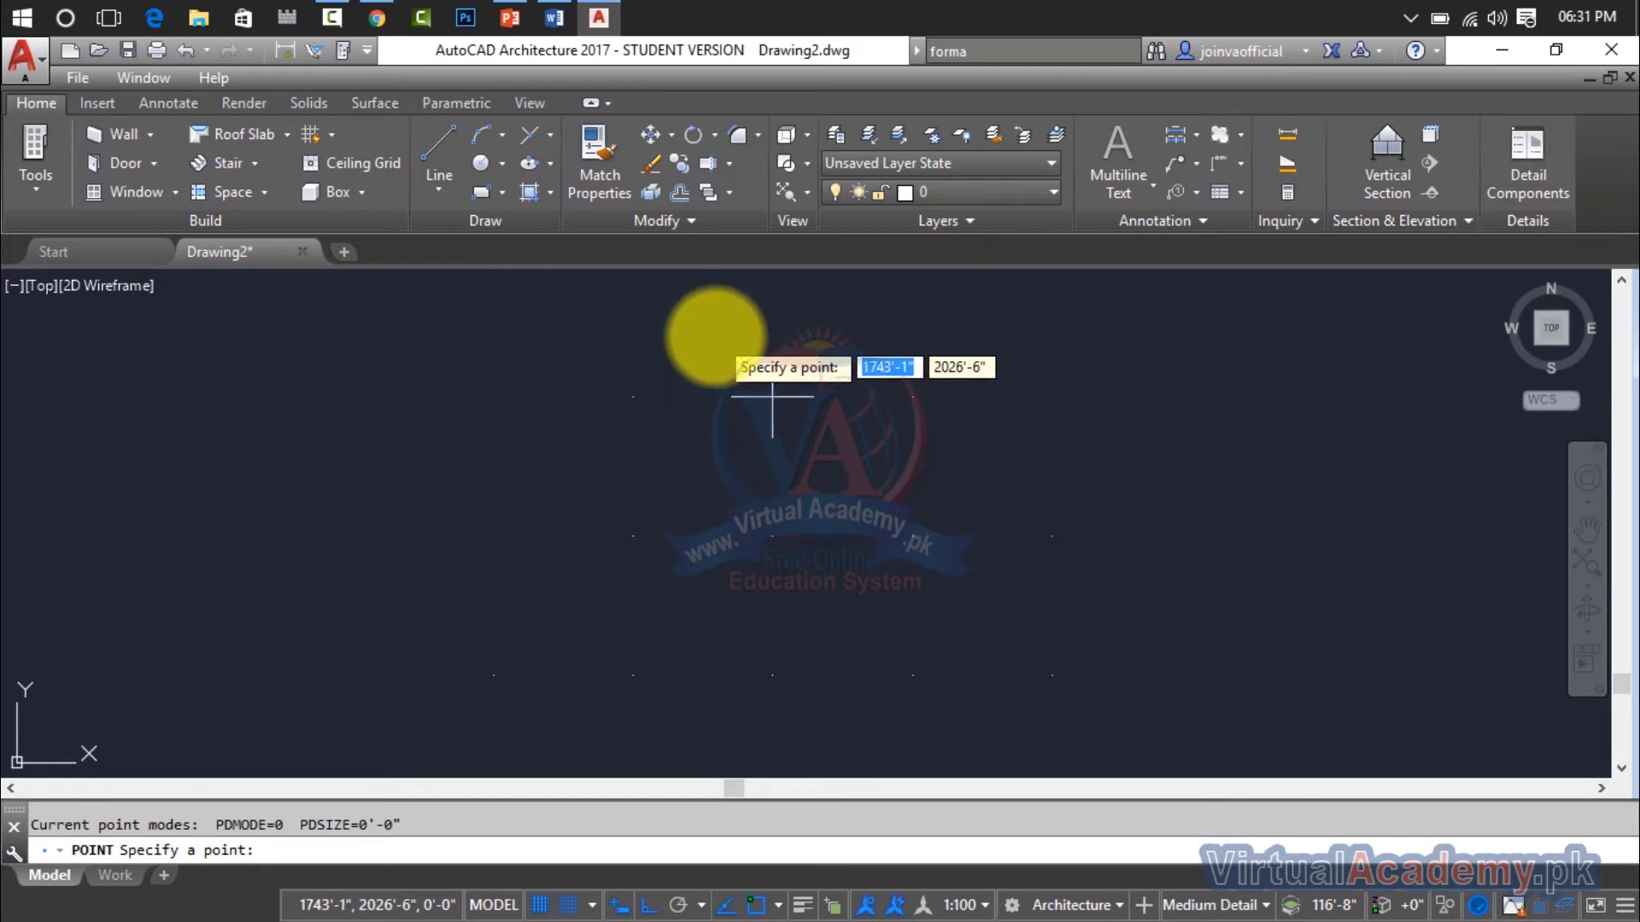
{"action": "left_click", "coordinate": [571, 905]}
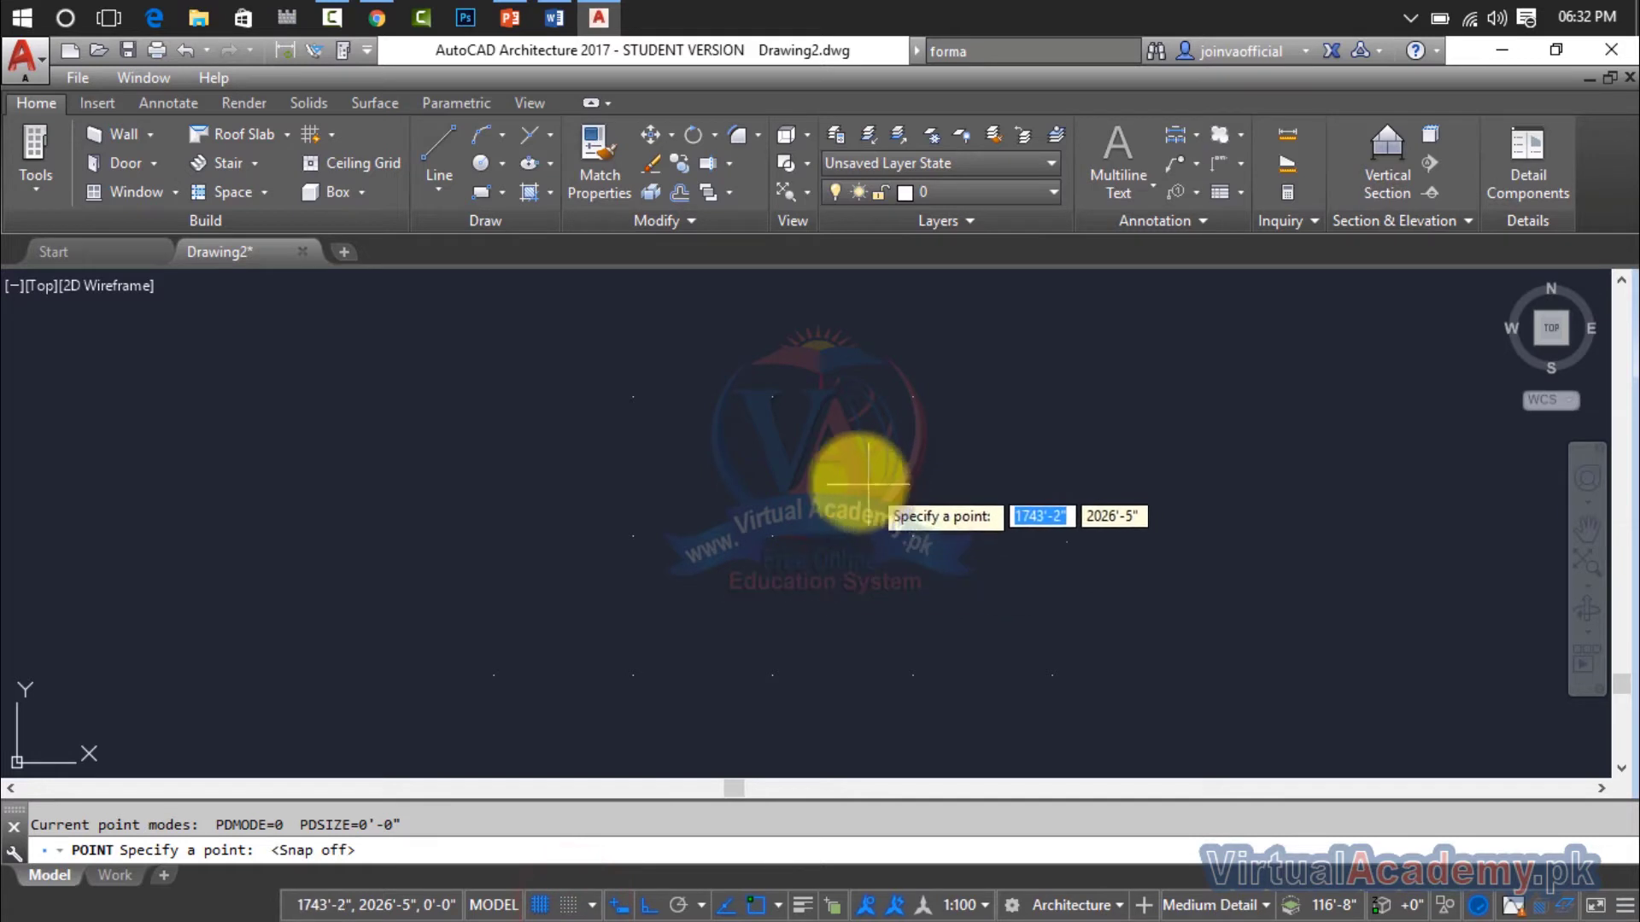
{"action": "left_click", "coordinate": [968, 445]}
{"action": "left_click", "coordinate": [1052, 359]}
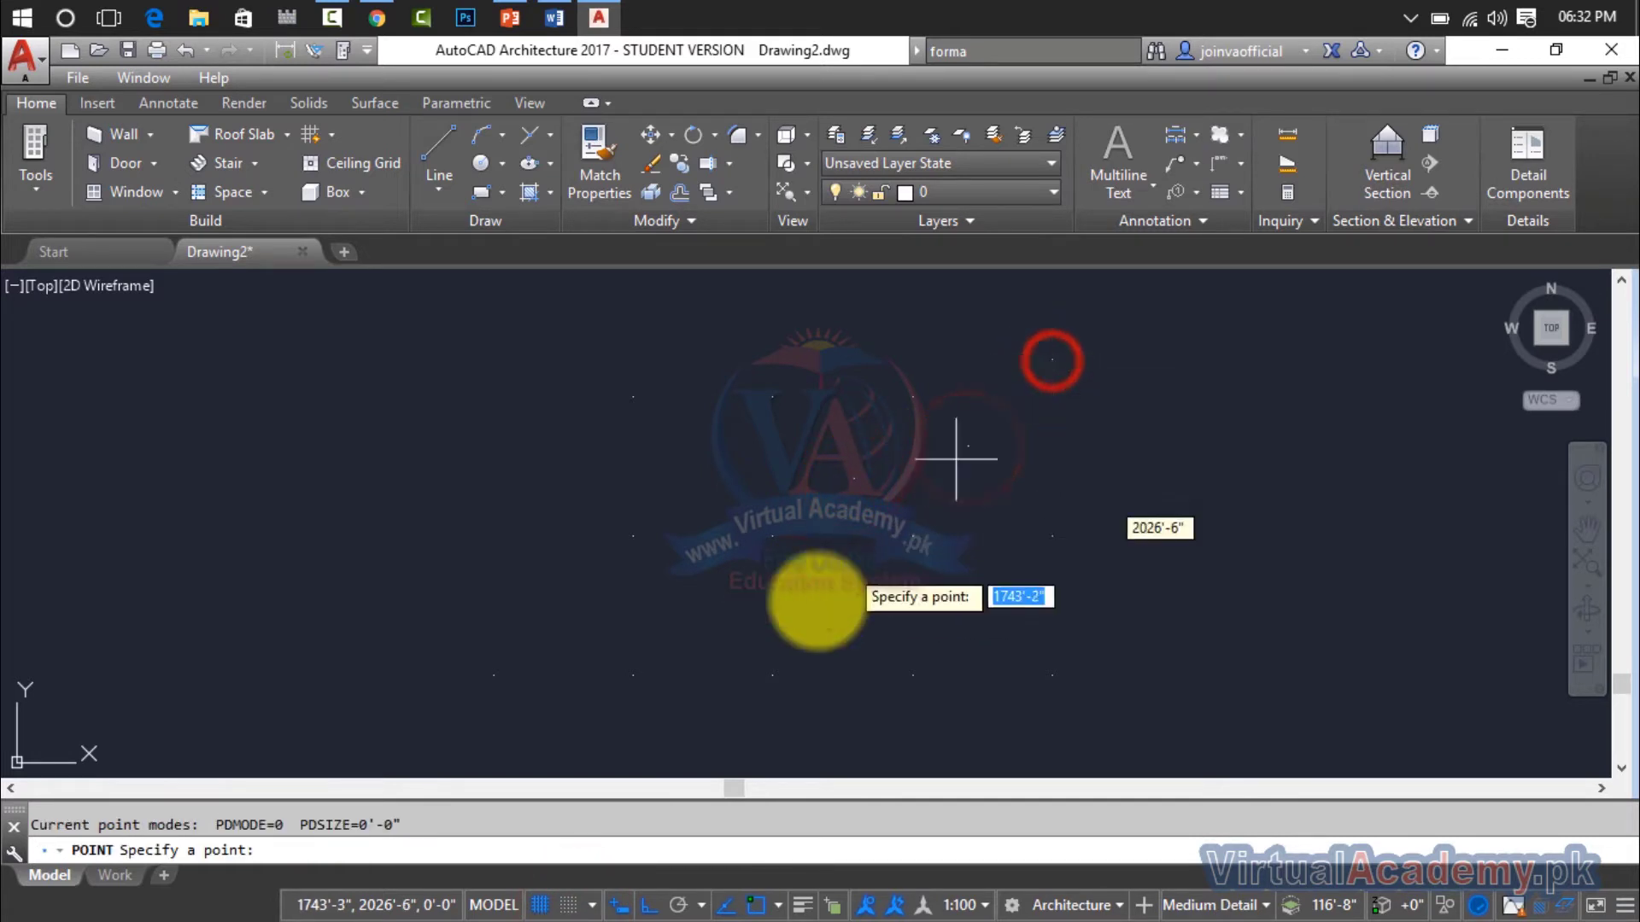
{"action": "left_click", "coordinate": [569, 906]}
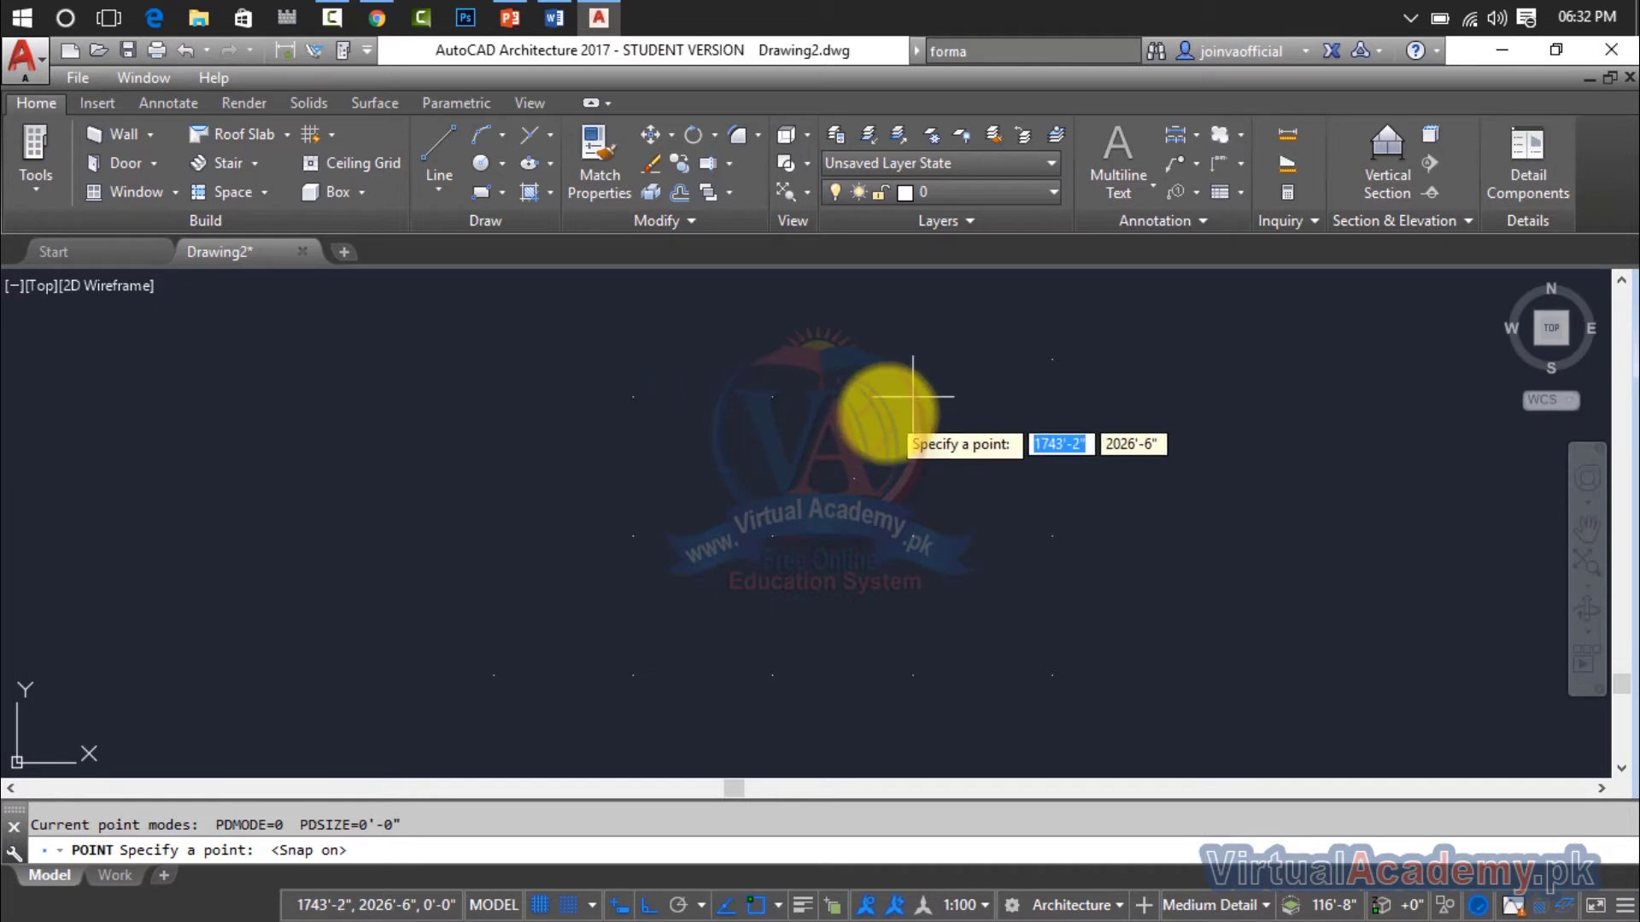
{"action": "left_click", "coordinate": [570, 906]}
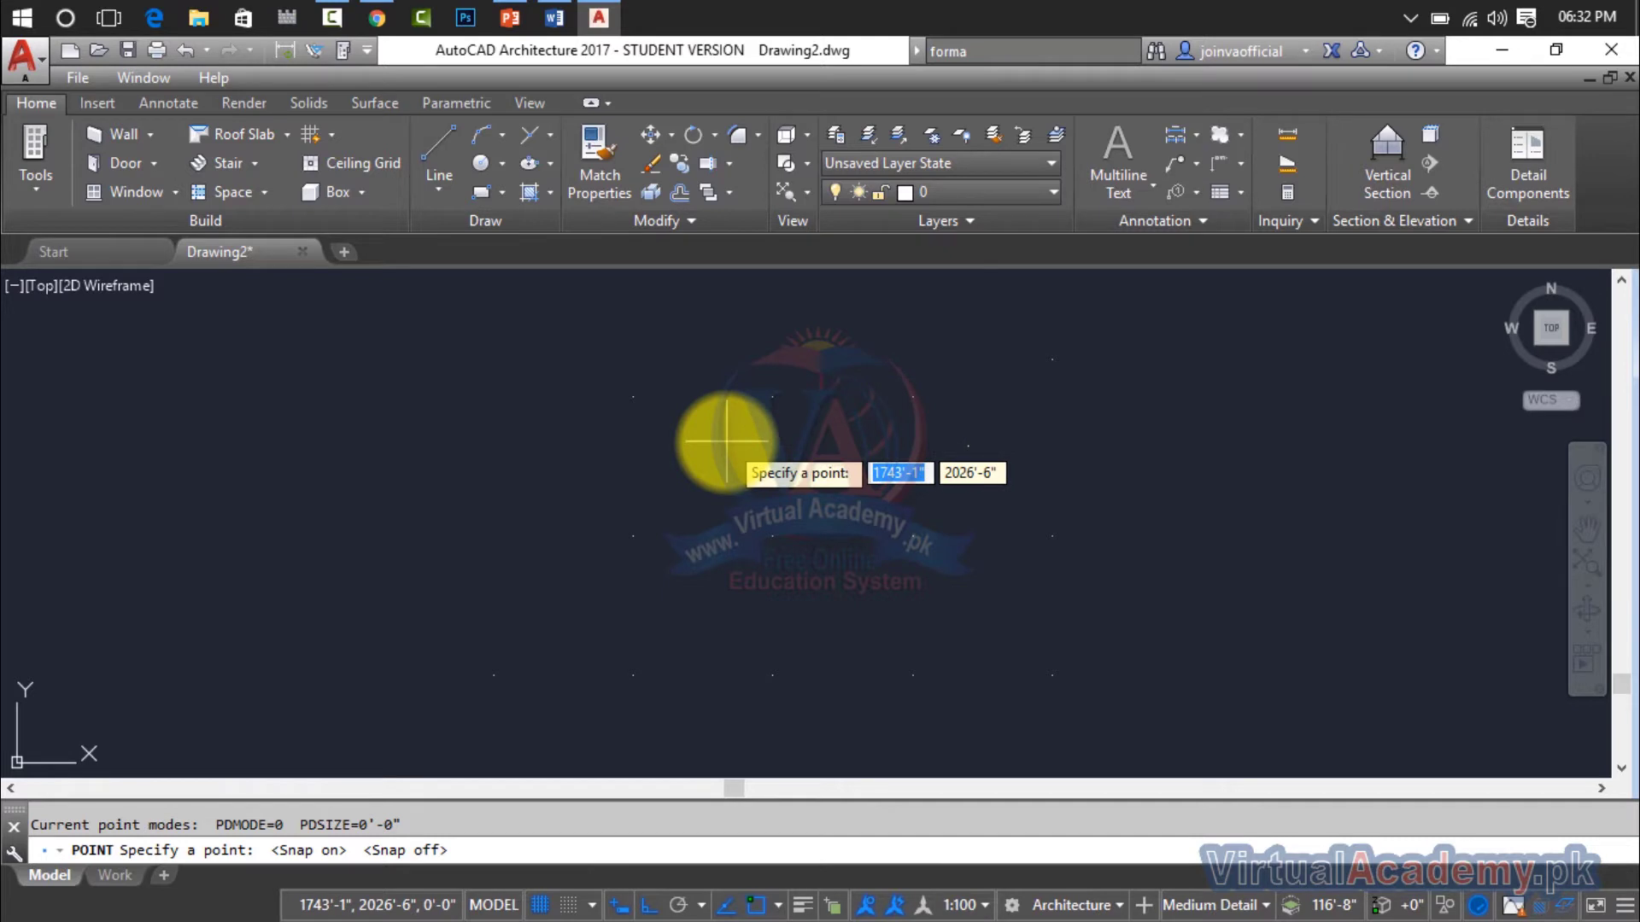
{"action": "key", "text": "Escape"}
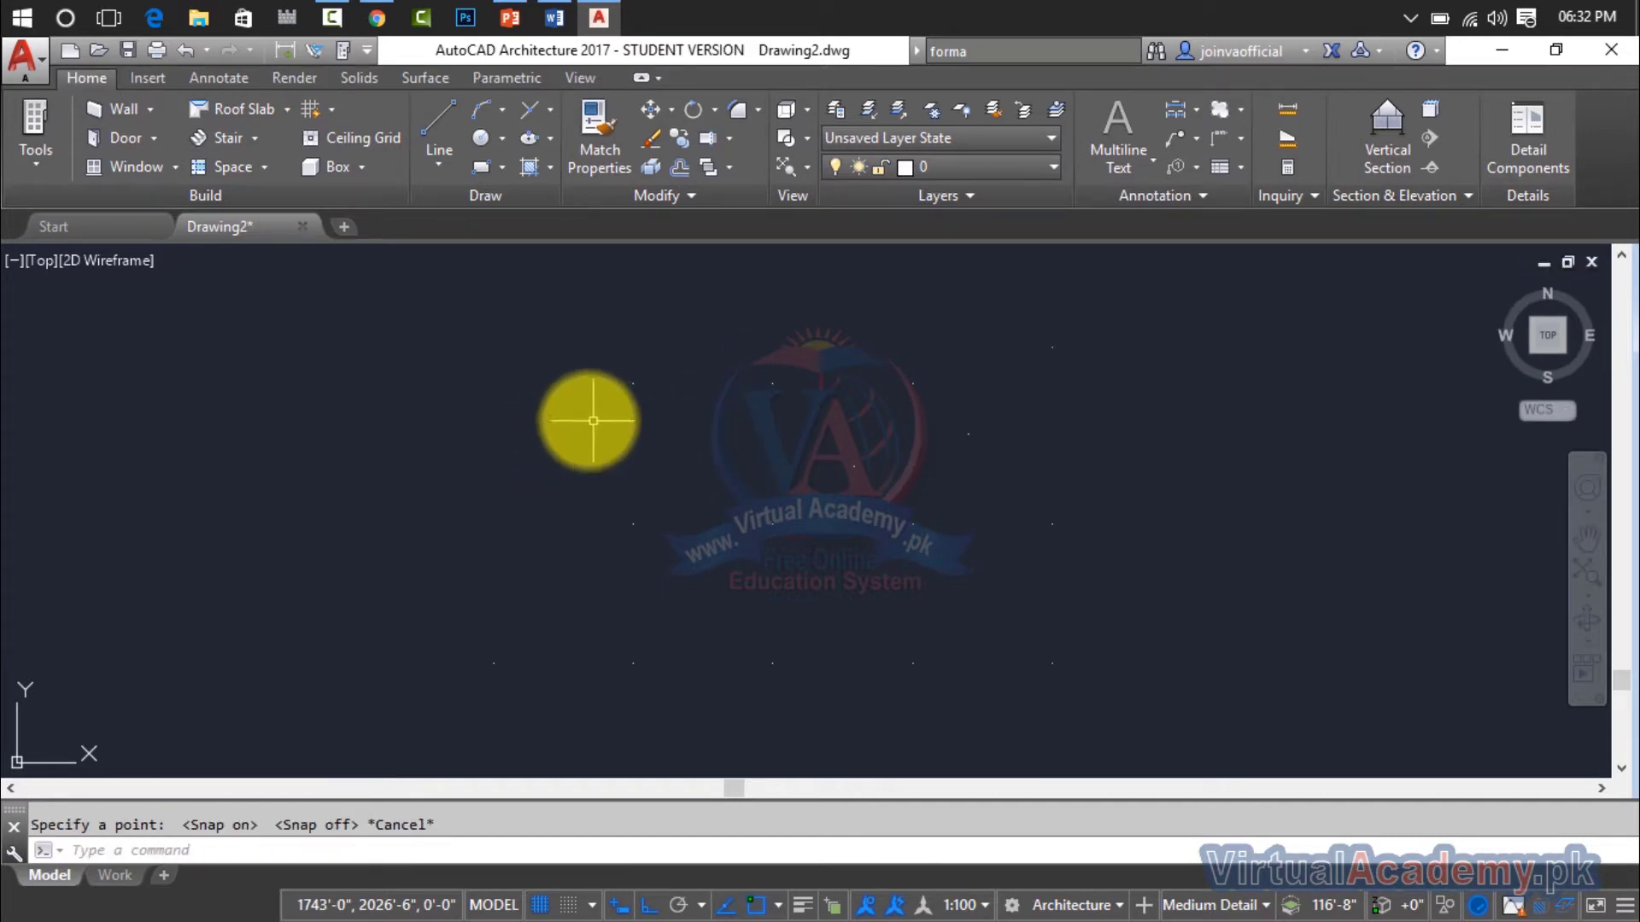
Open the full command list for customizing the Quick Access Toolbar and filter it to the Format category
{"action": "left_click", "coordinate": [367, 48]}
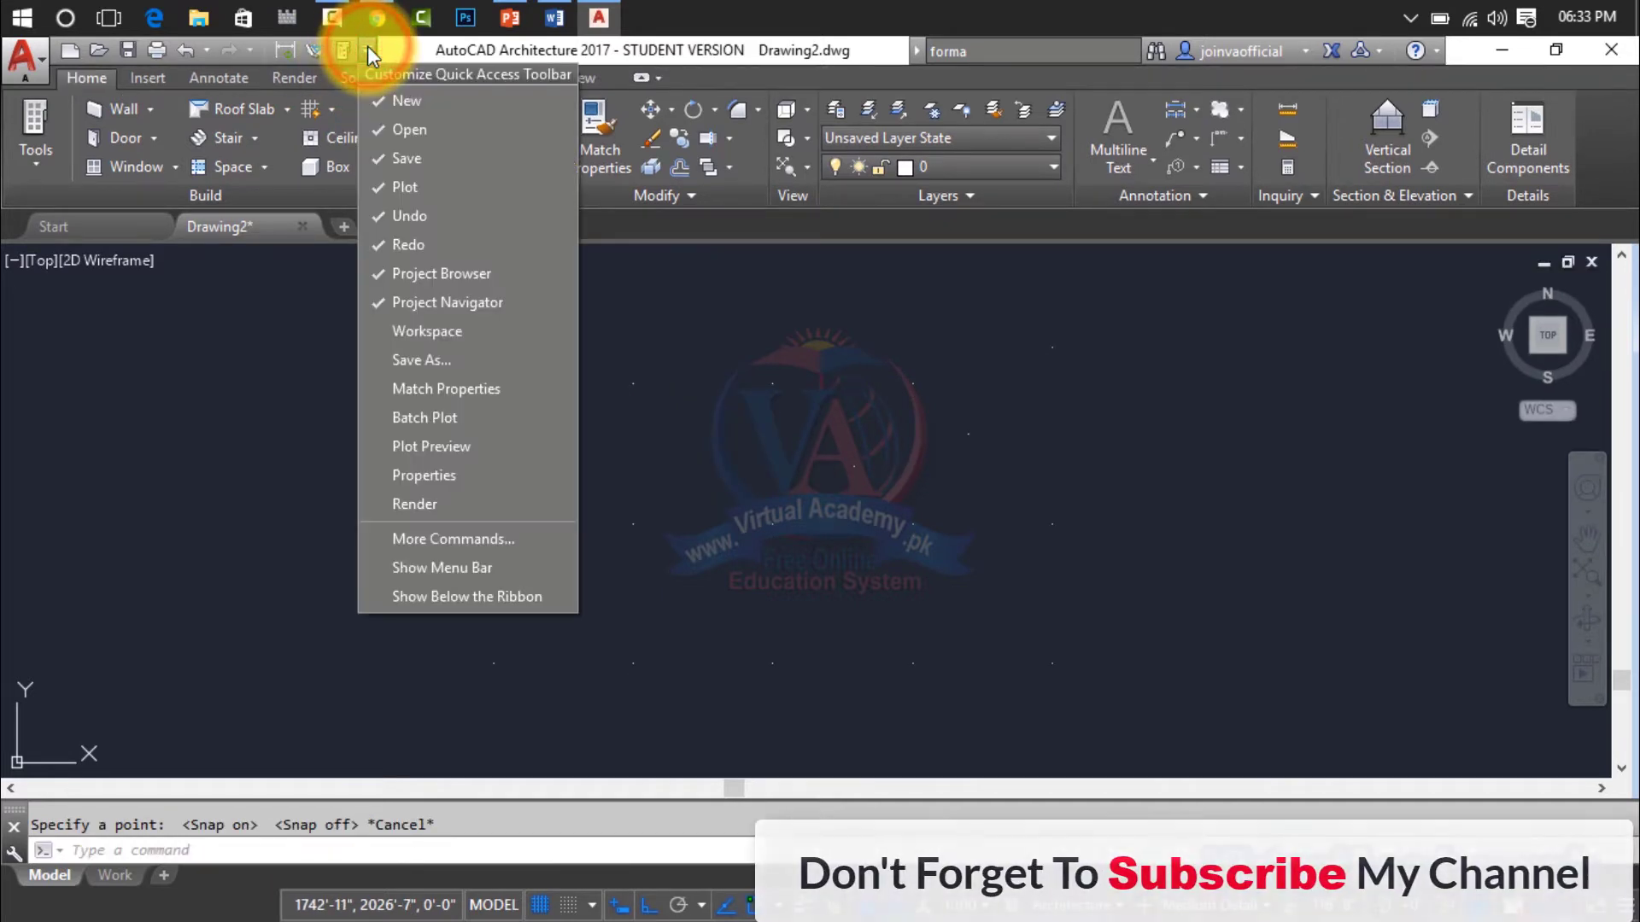
{"action": "left_click", "coordinate": [468, 546]}
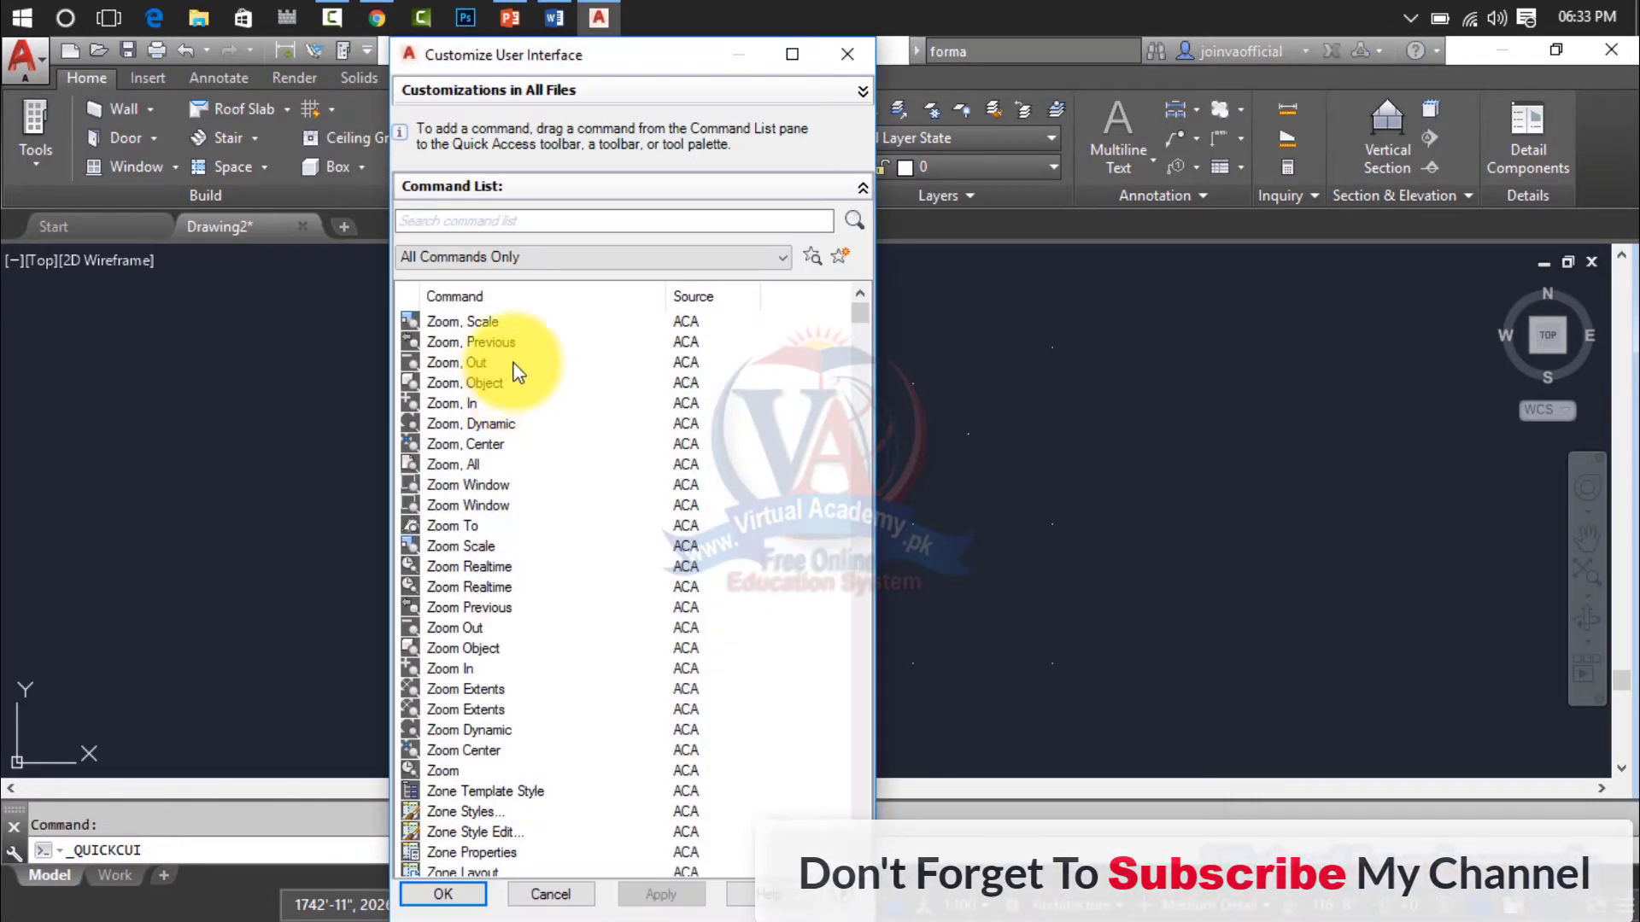
{"action": "left_click", "coordinate": [540, 258]}
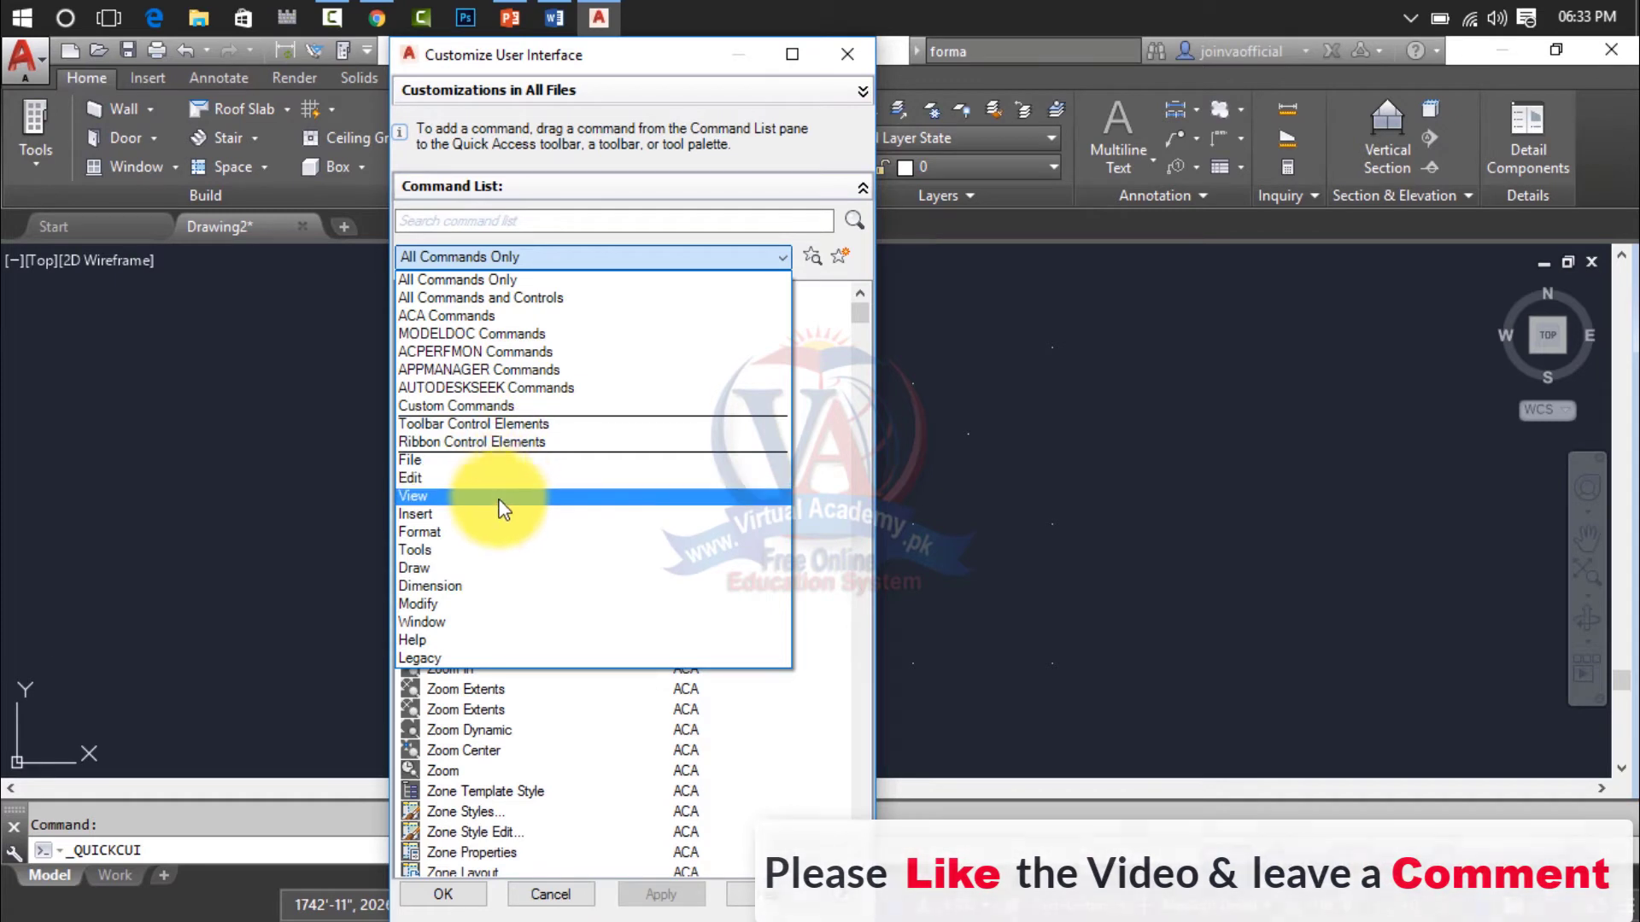
{"action": "left_click", "coordinate": [499, 533]}
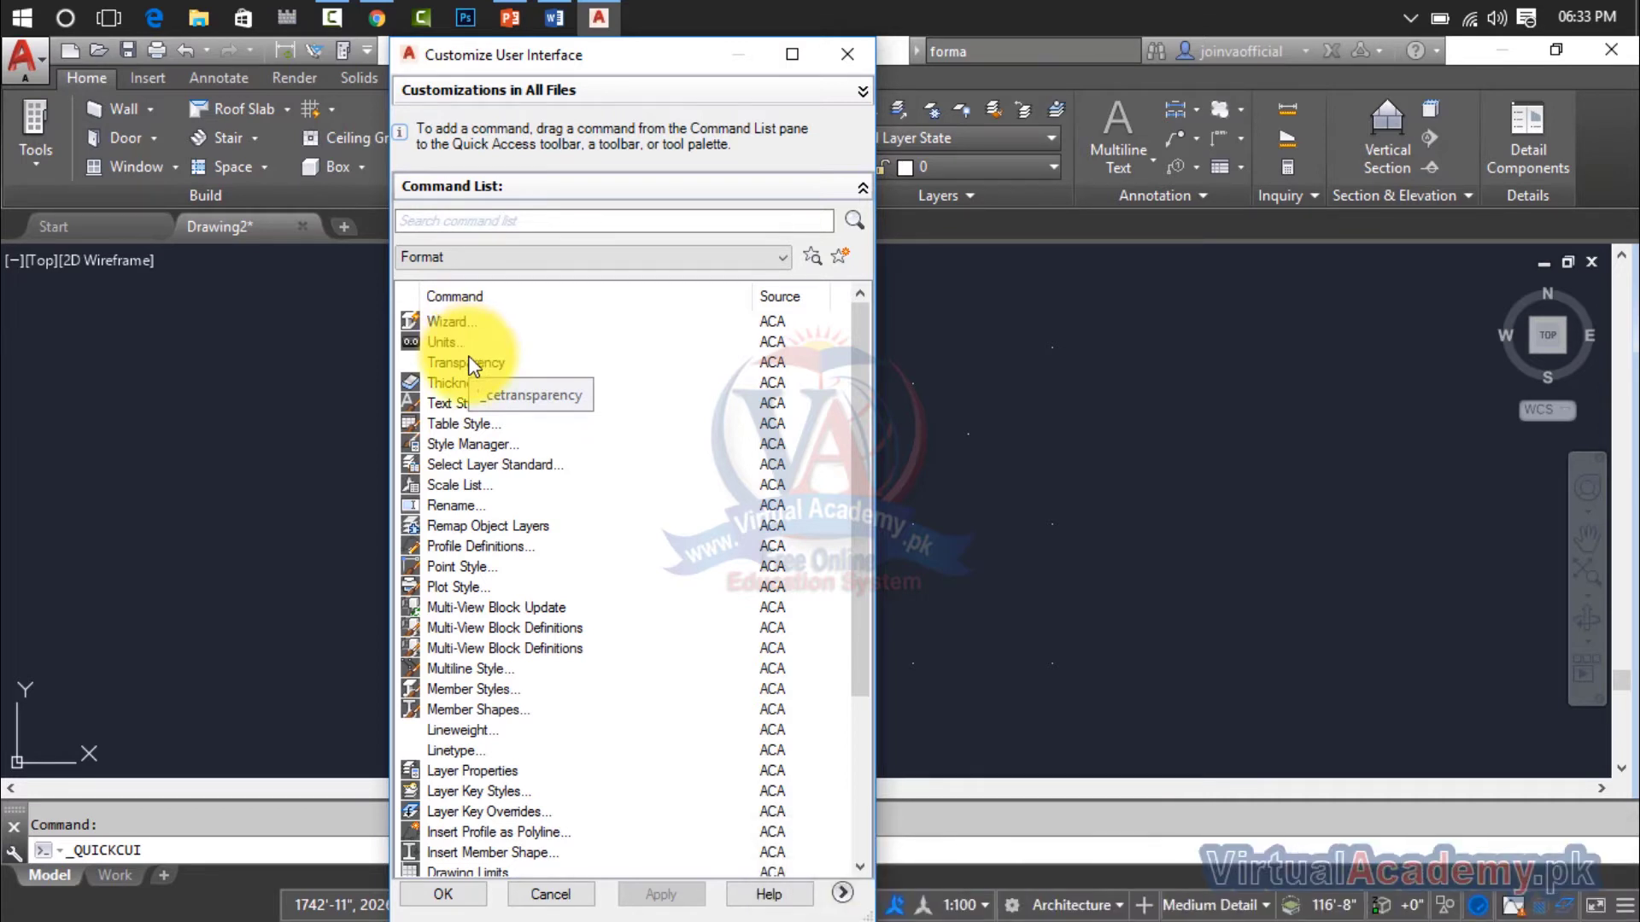
Search the Format commands for "p", add Point Style to the Quick Access Toolbar after Redo, and save the customization
{"action": "left_click", "coordinate": [594, 220]}
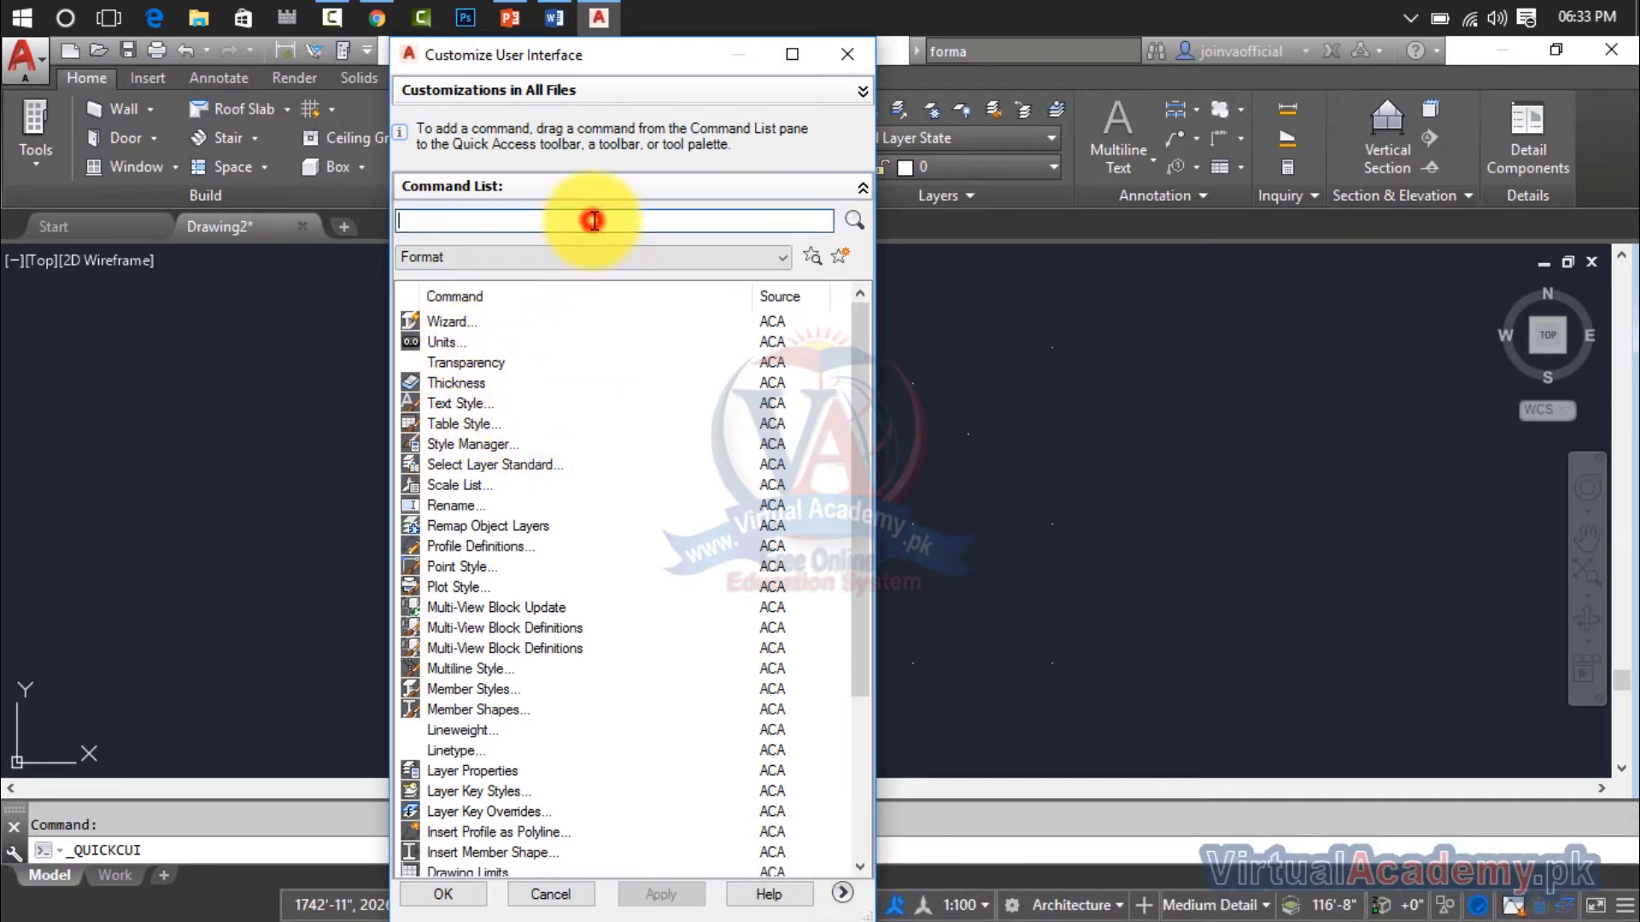
{"action": "type", "text": "p"}
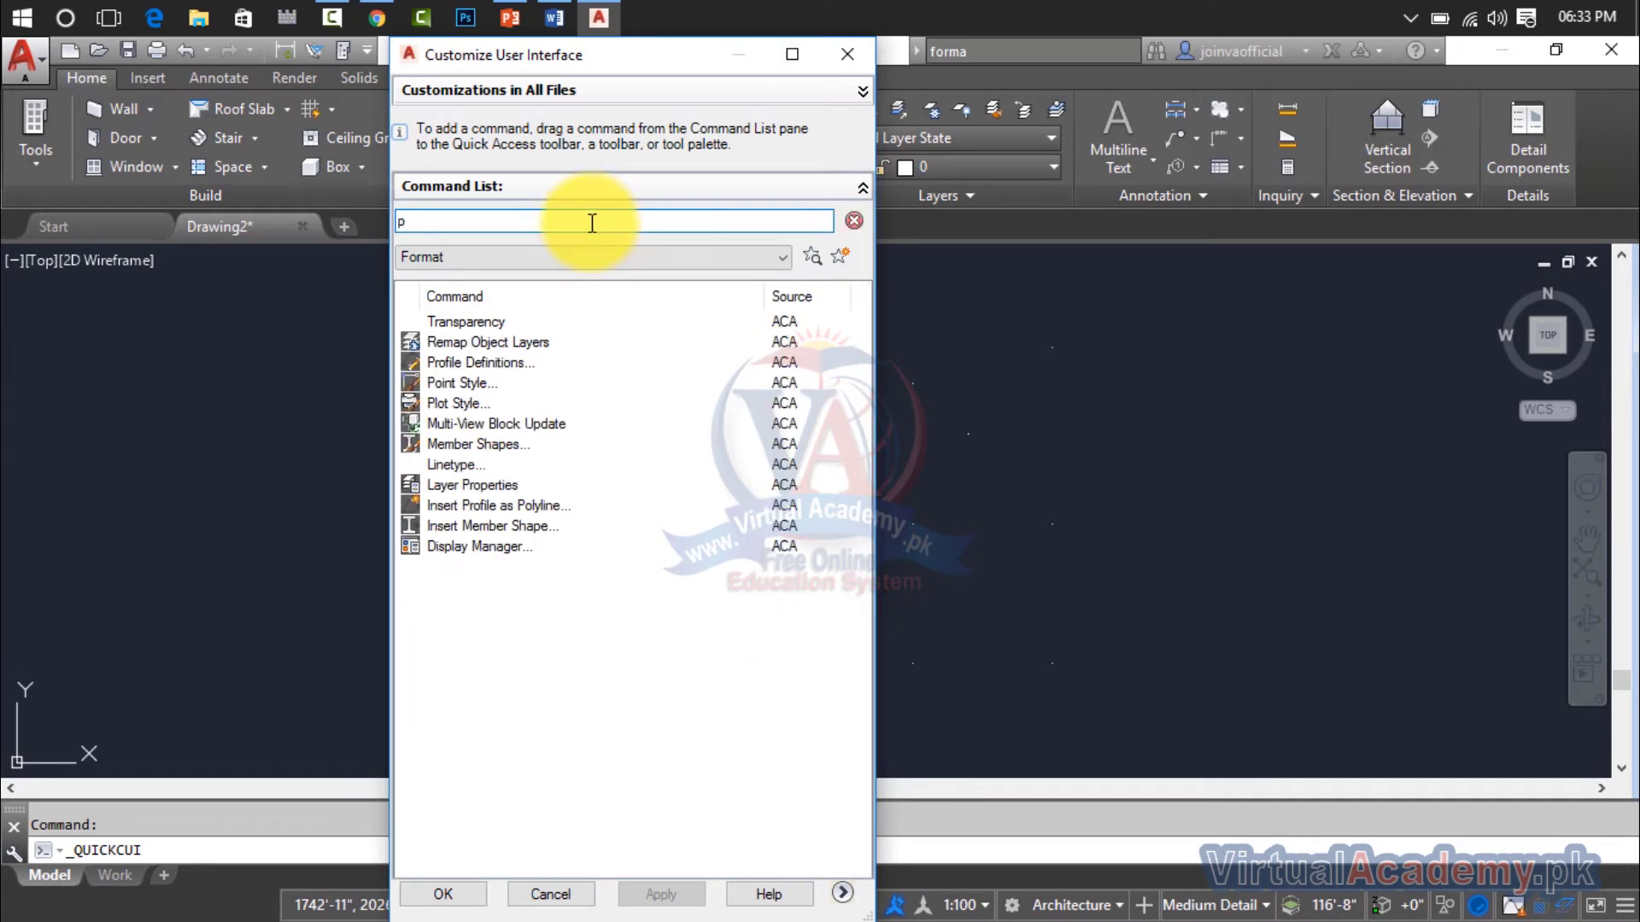
{"action": "left_click", "coordinate": [468, 384]}
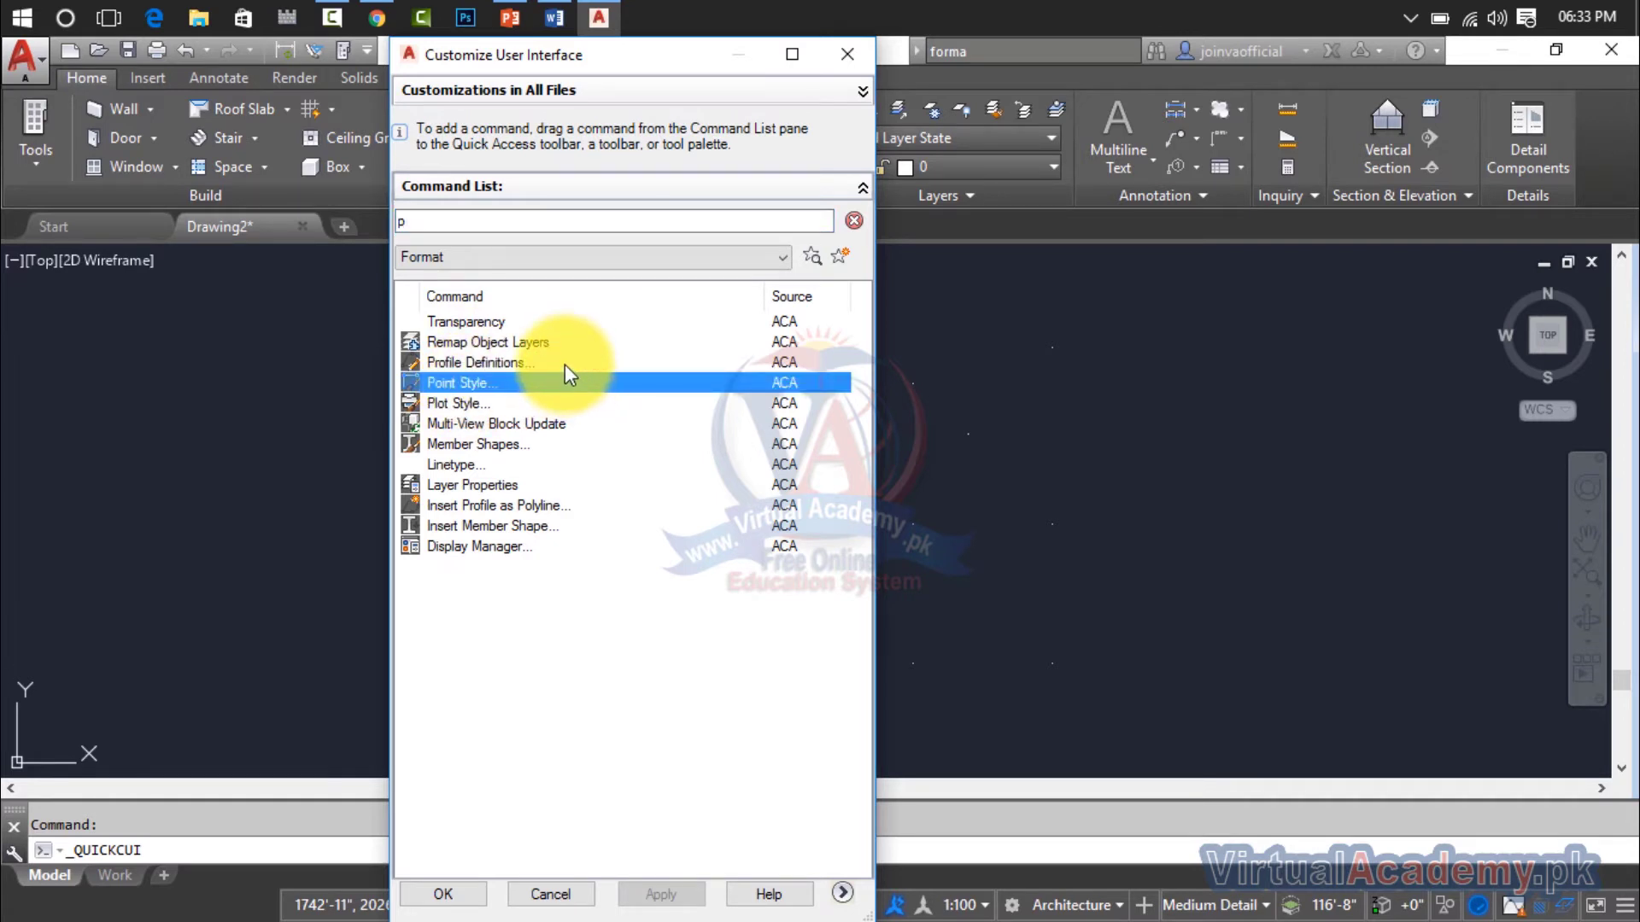
{"action": "left_click_drag", "start_coordinate": [526, 389], "coordinate": [265, 52]}
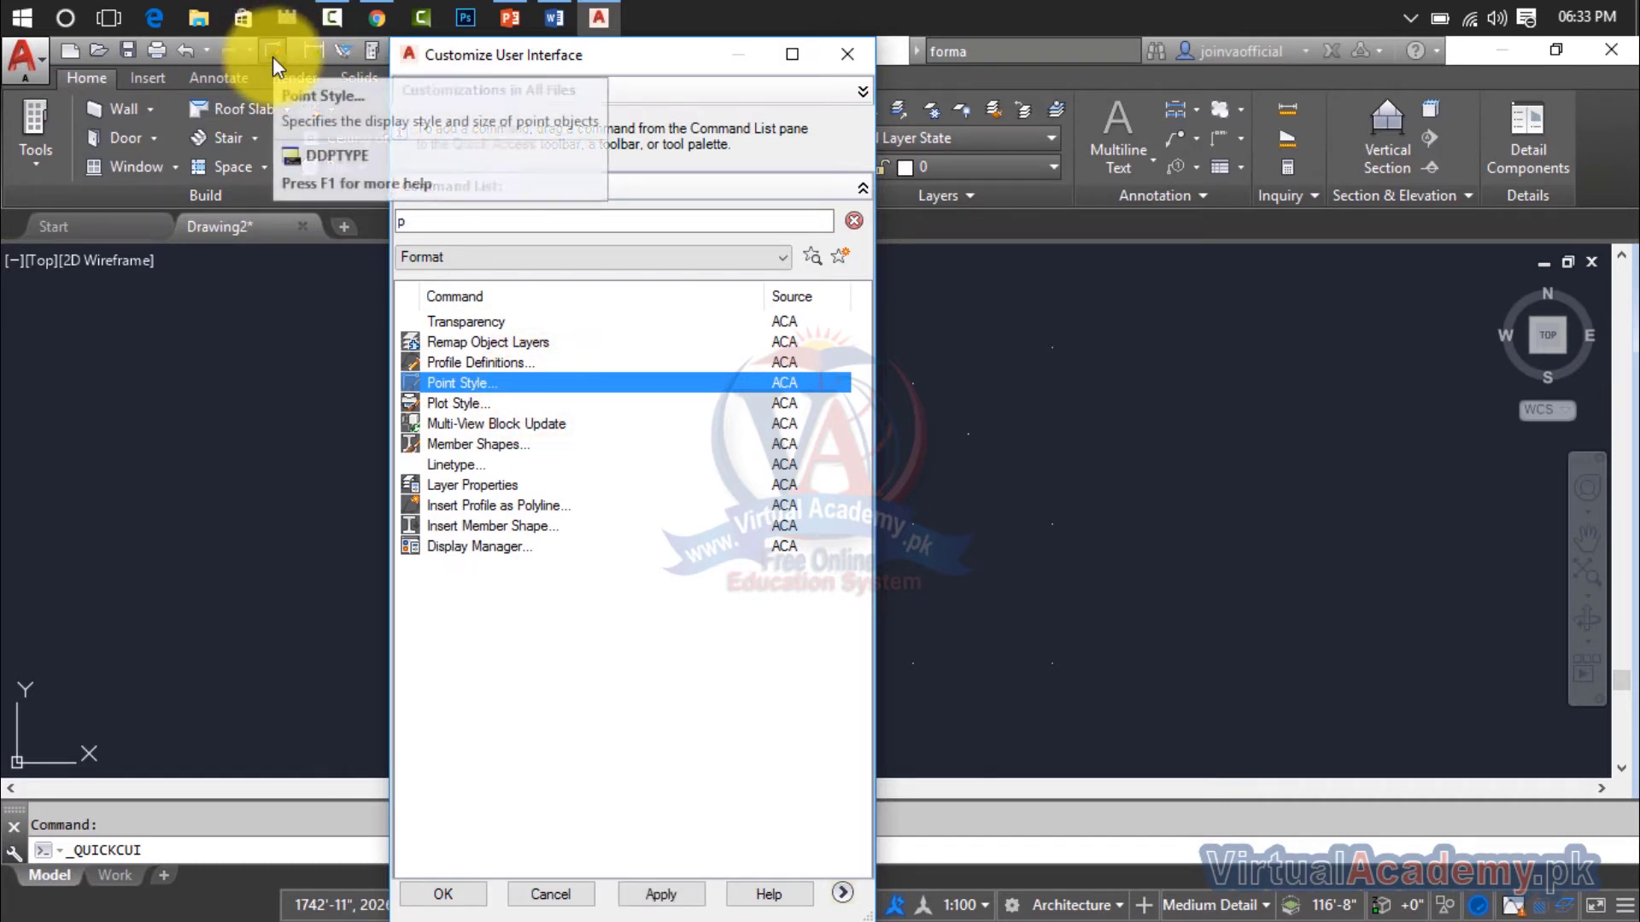
{"action": "left_click", "coordinate": [453, 893]}
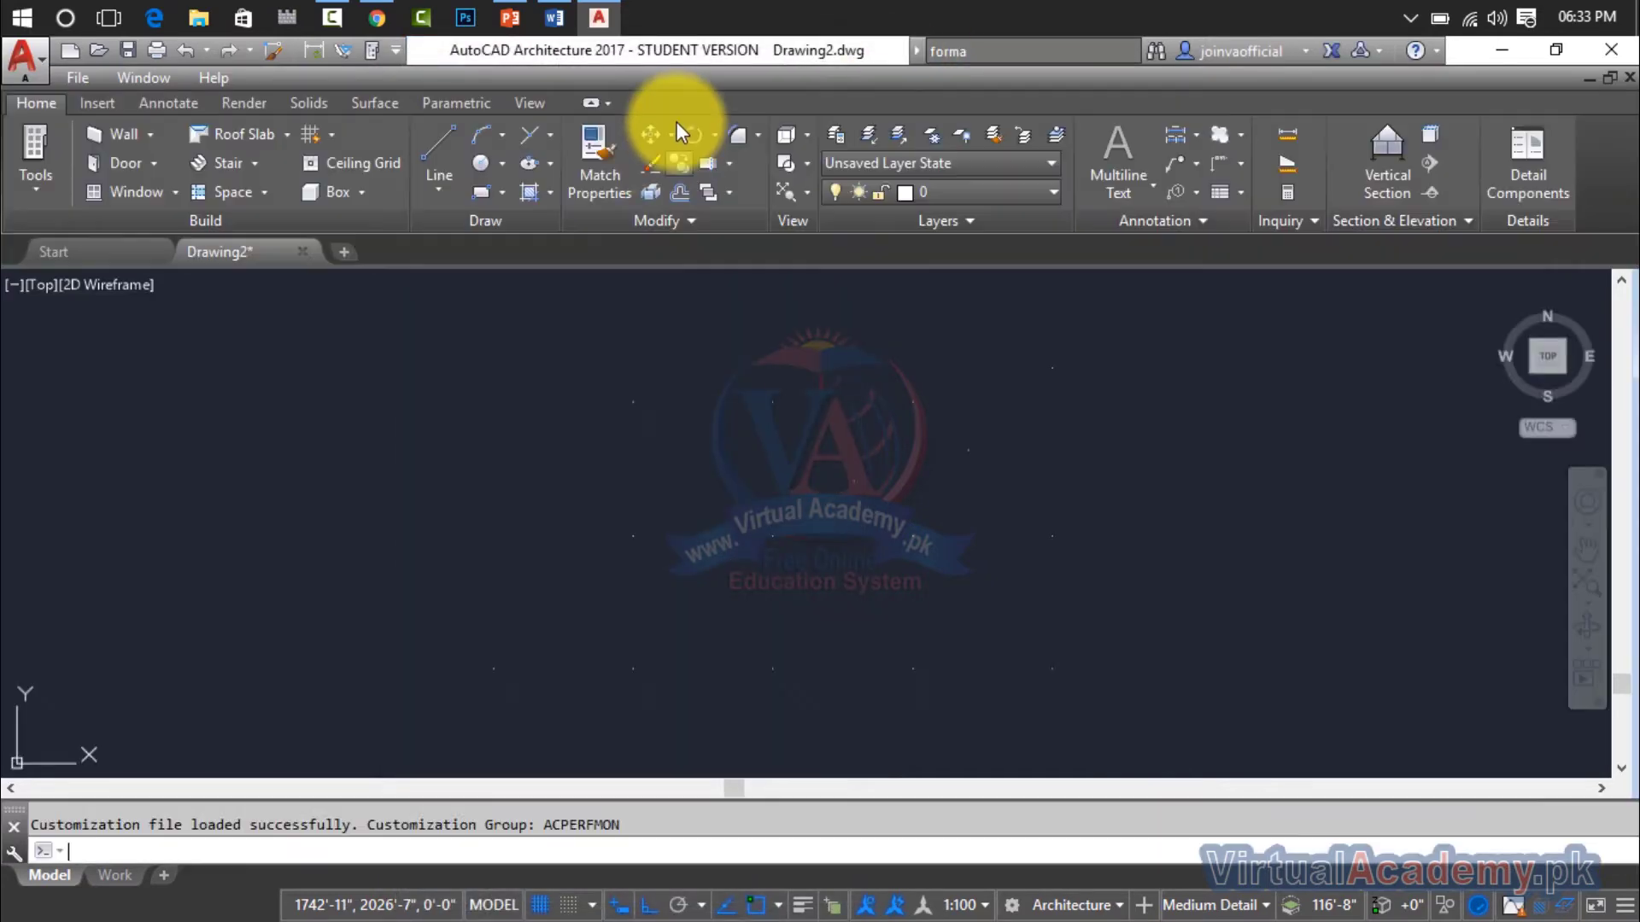
Open the Point Style dialog from the Quick Access Toolbar, close it unchanged, and remove the Point Style command from that toolbar
{"action": "left_click", "coordinate": [273, 46]}
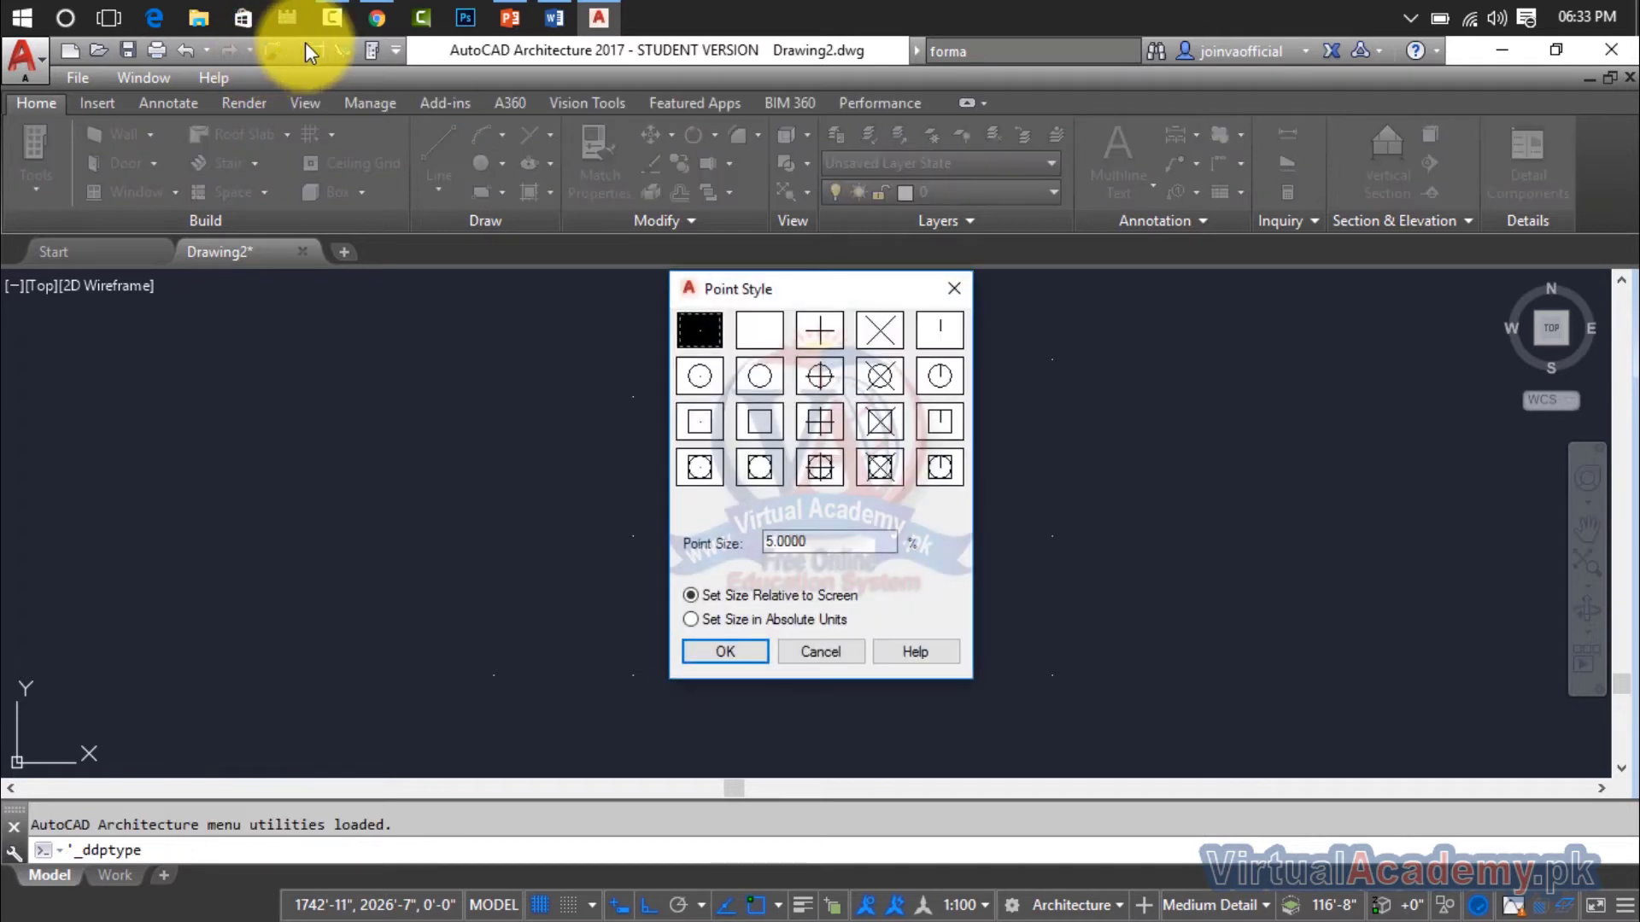
{"action": "left_click", "coordinate": [952, 289]}
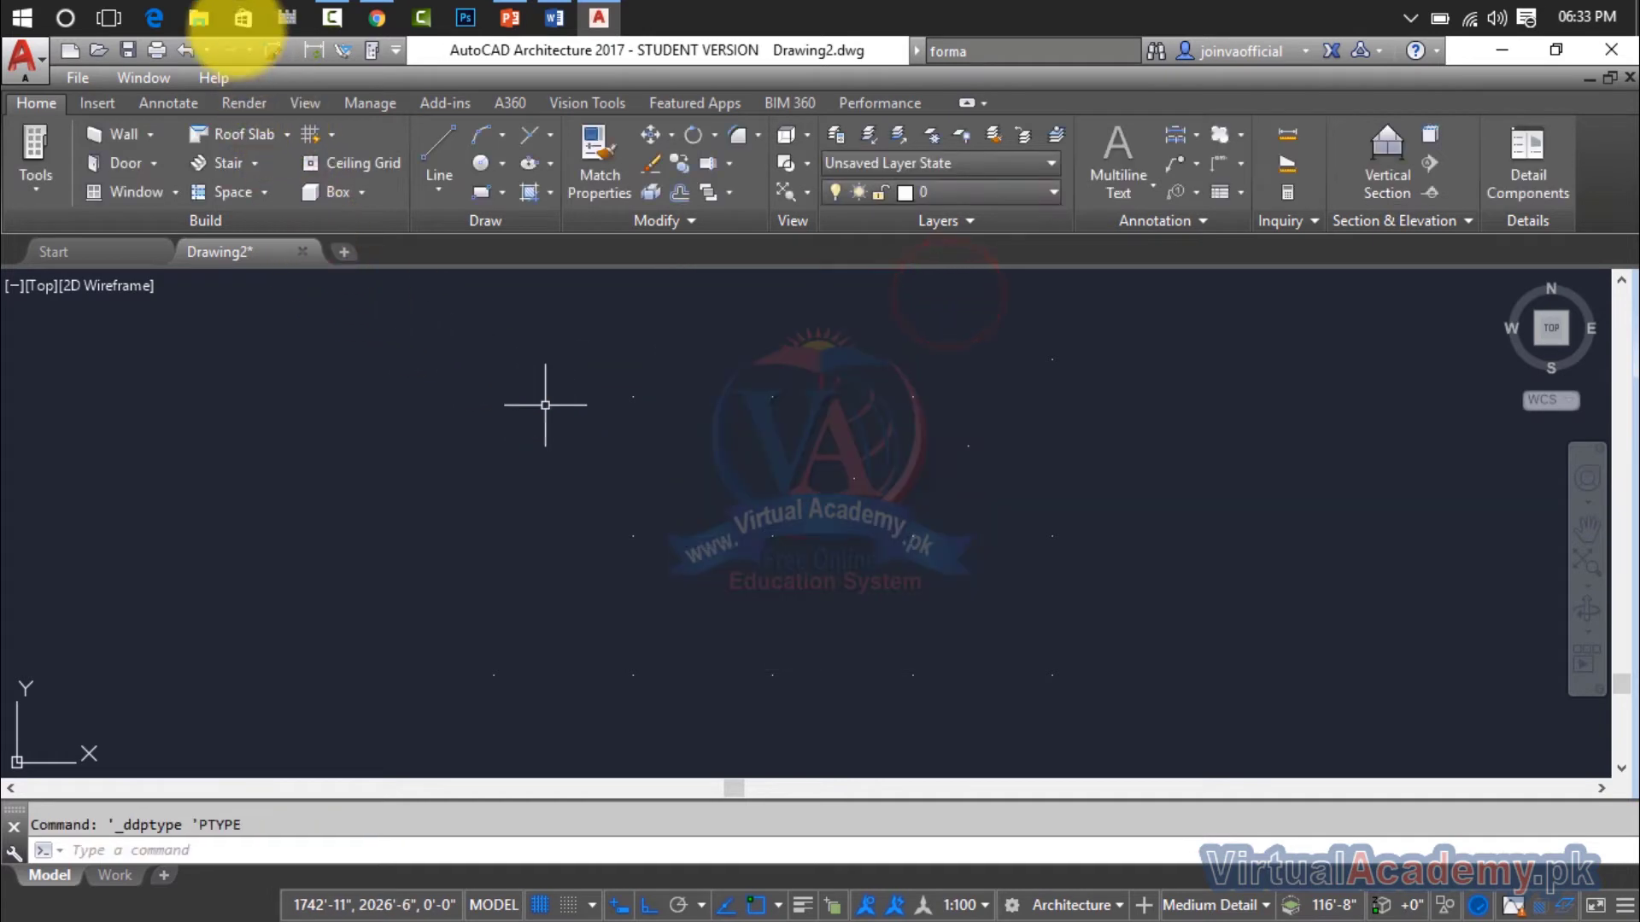
{"action": "right_click", "coordinate": [278, 48]}
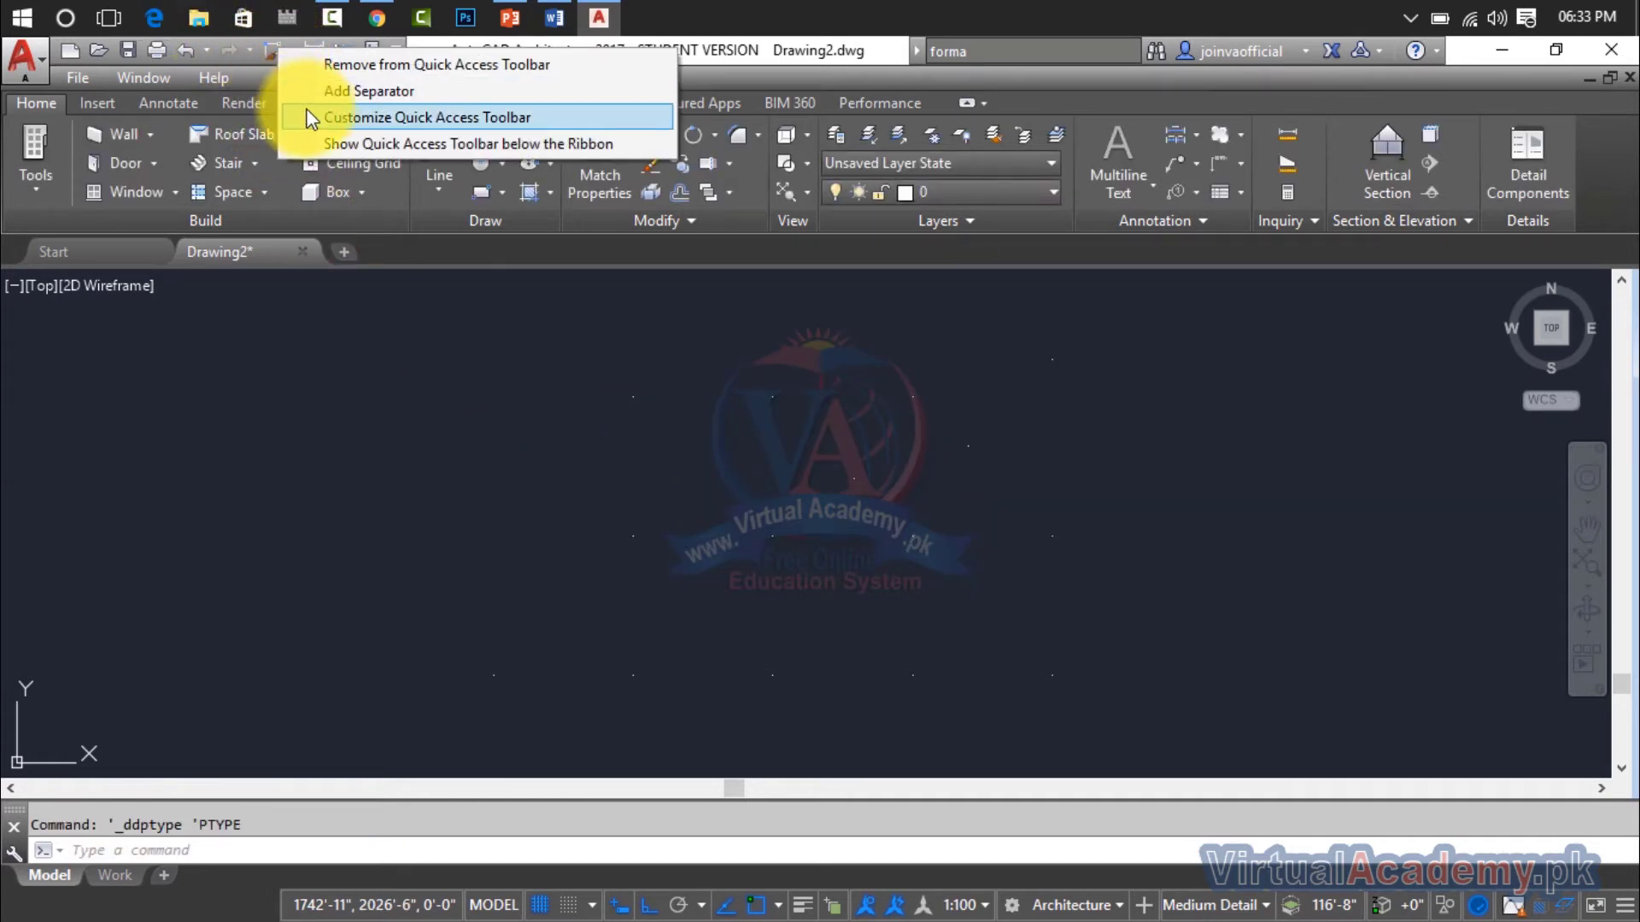
{"action": "left_click", "coordinate": [326, 64]}
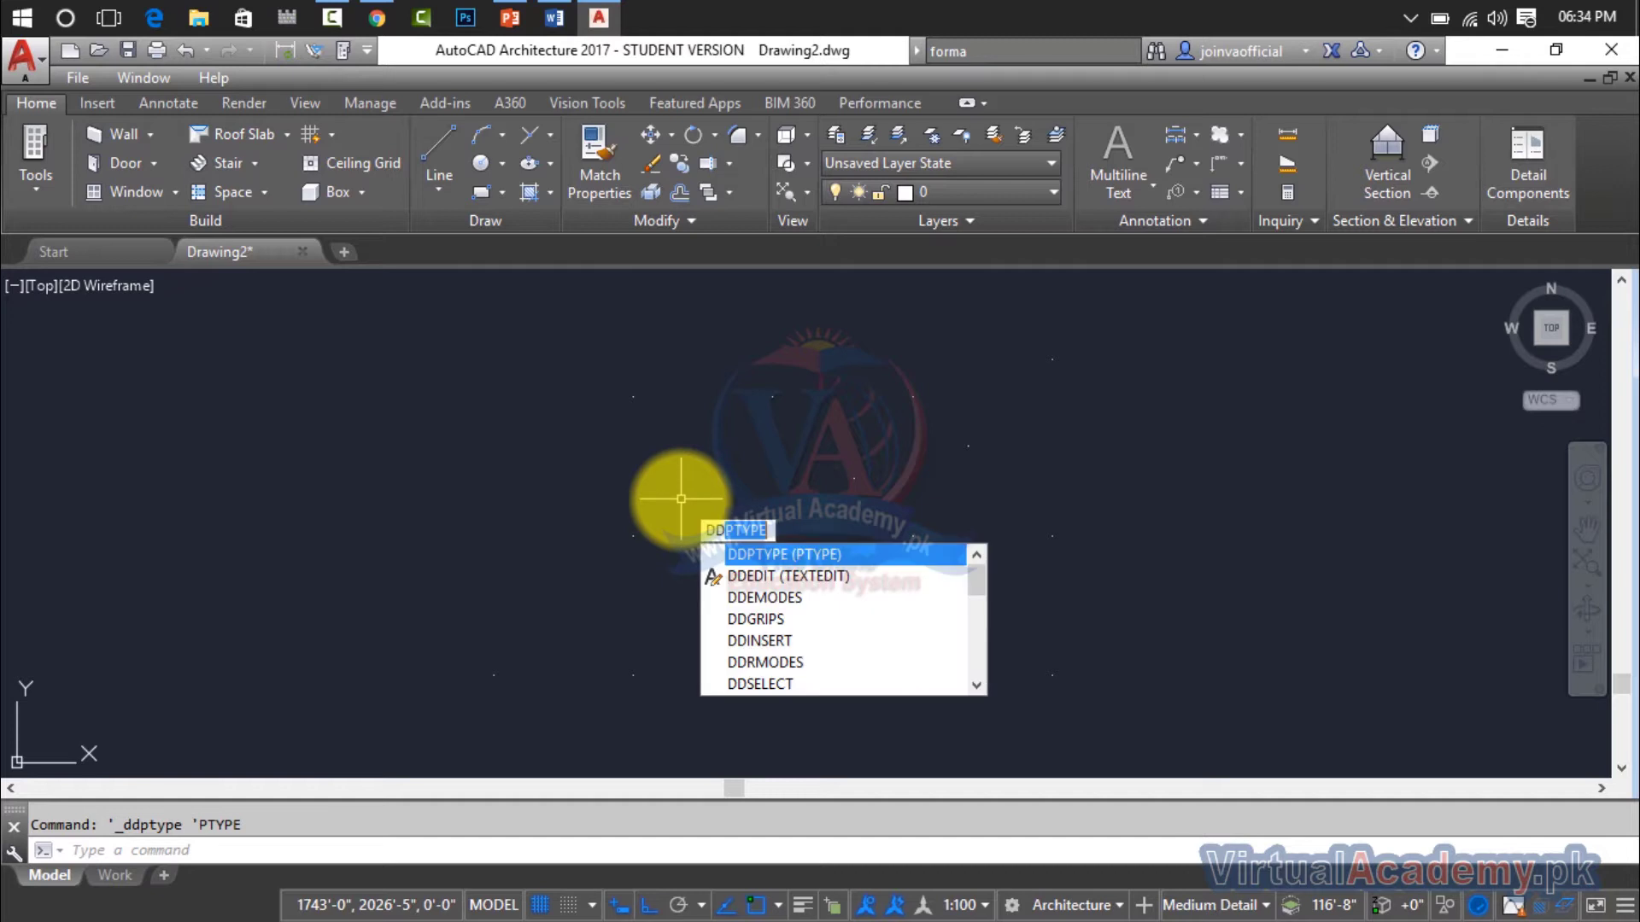
Run DDPTYPE and apply the point style that combines a circle, a square and a plus sign
{"action": "left_click", "coordinate": [768, 561]}
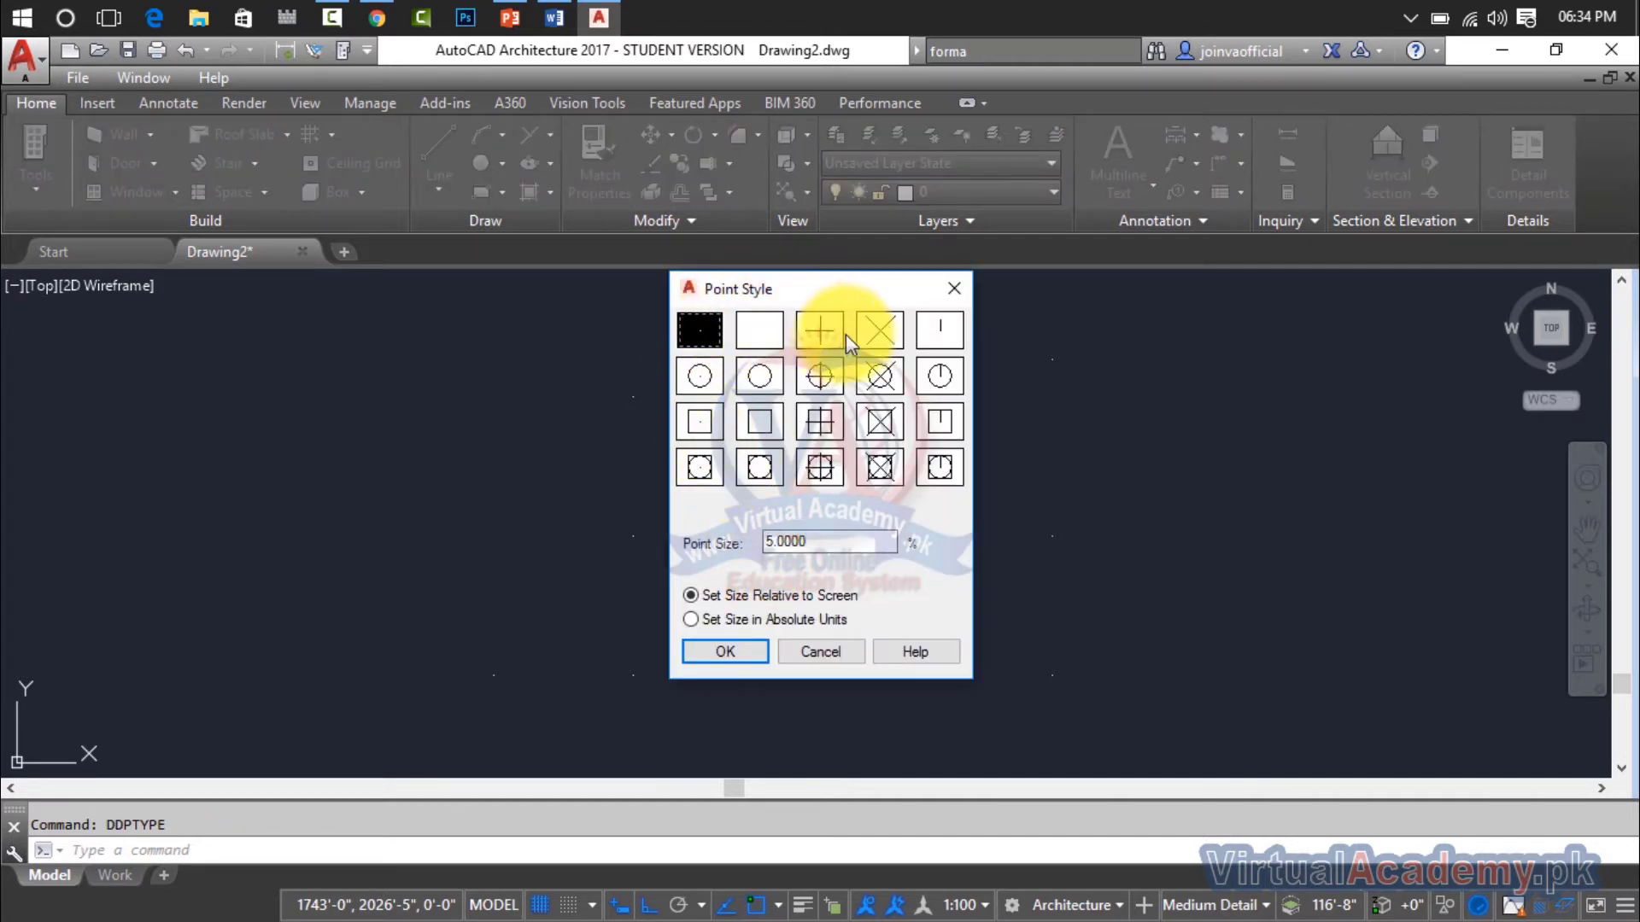
{"action": "left_click", "coordinate": [832, 389]}
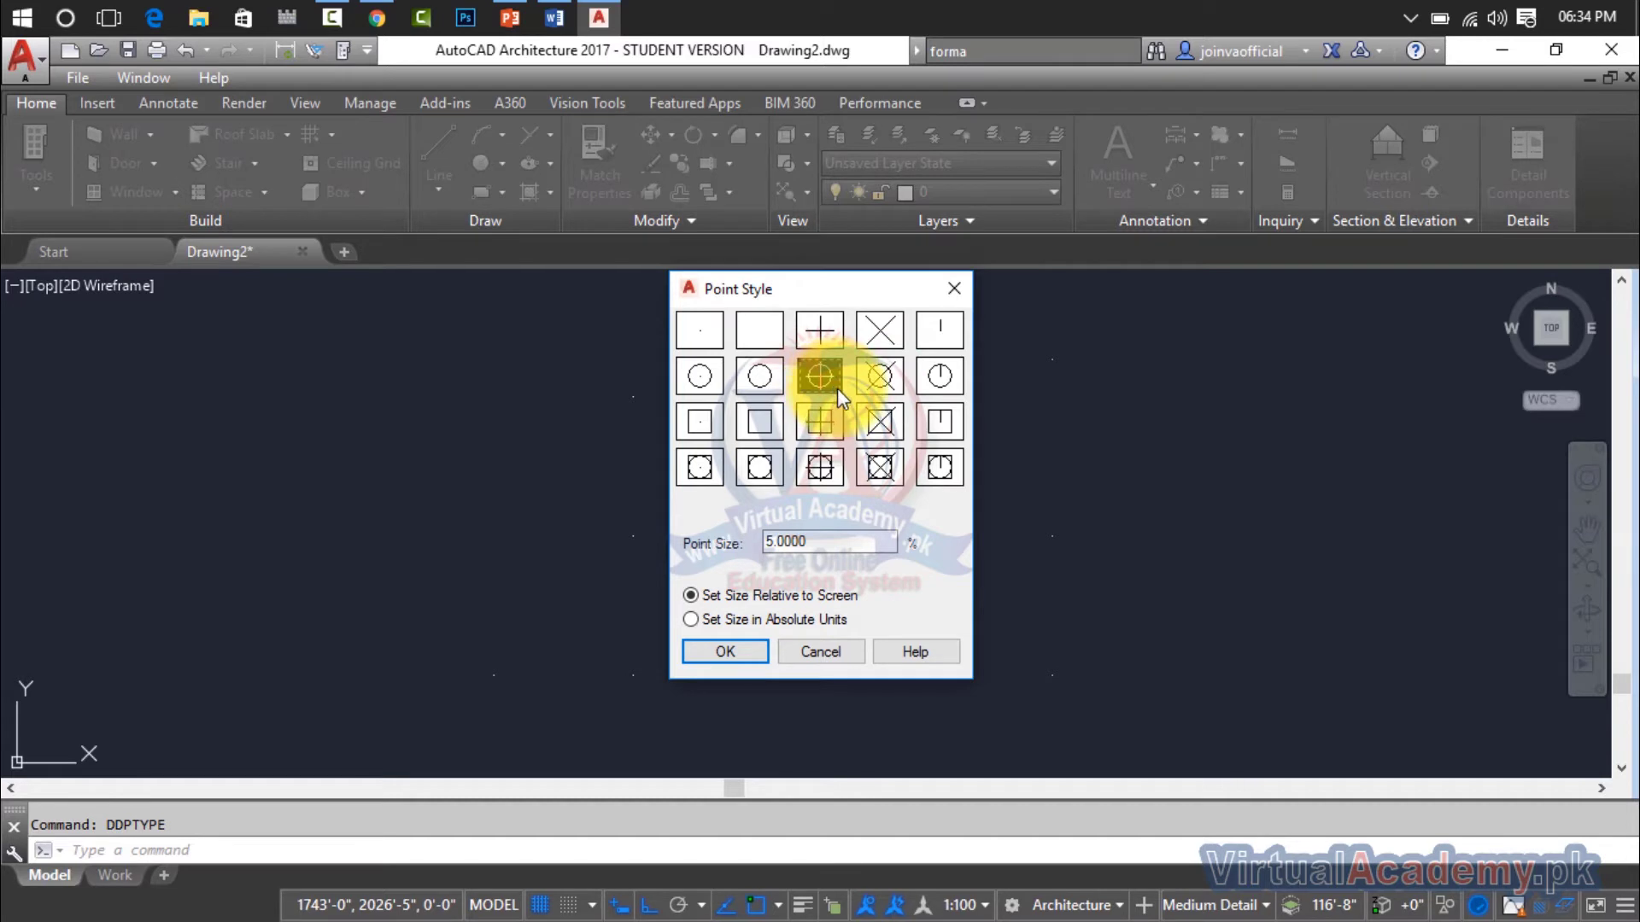
{"action": "left_click", "coordinate": [818, 471]}
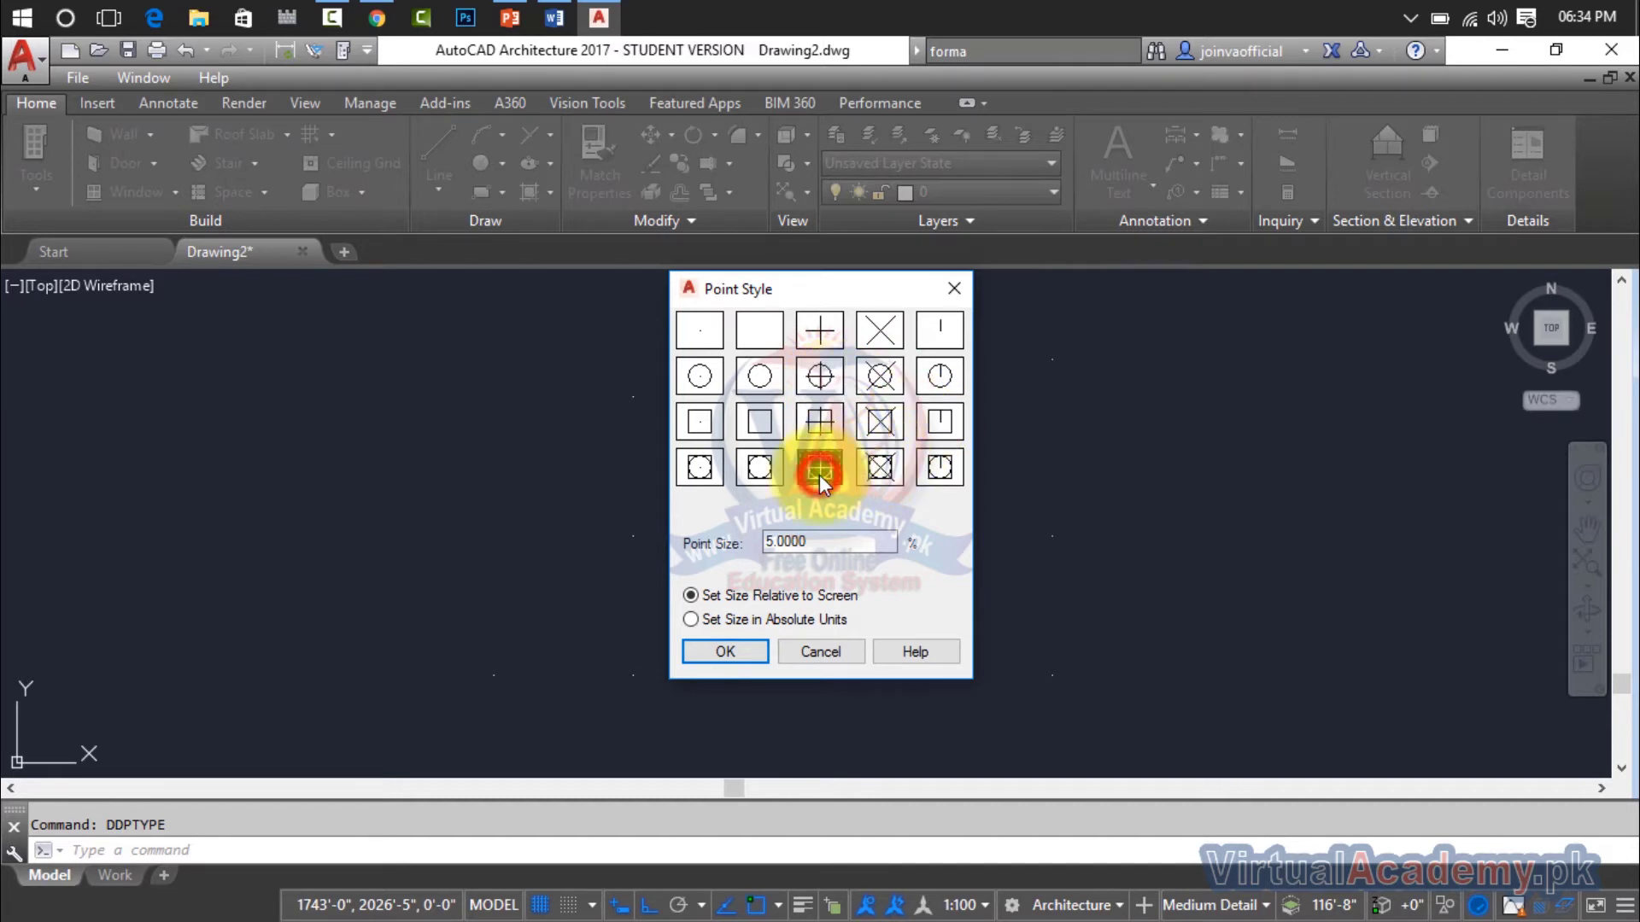
{"action": "left_click", "coordinate": [756, 651]}
{"action": "left_click", "coordinate": [775, 544]}
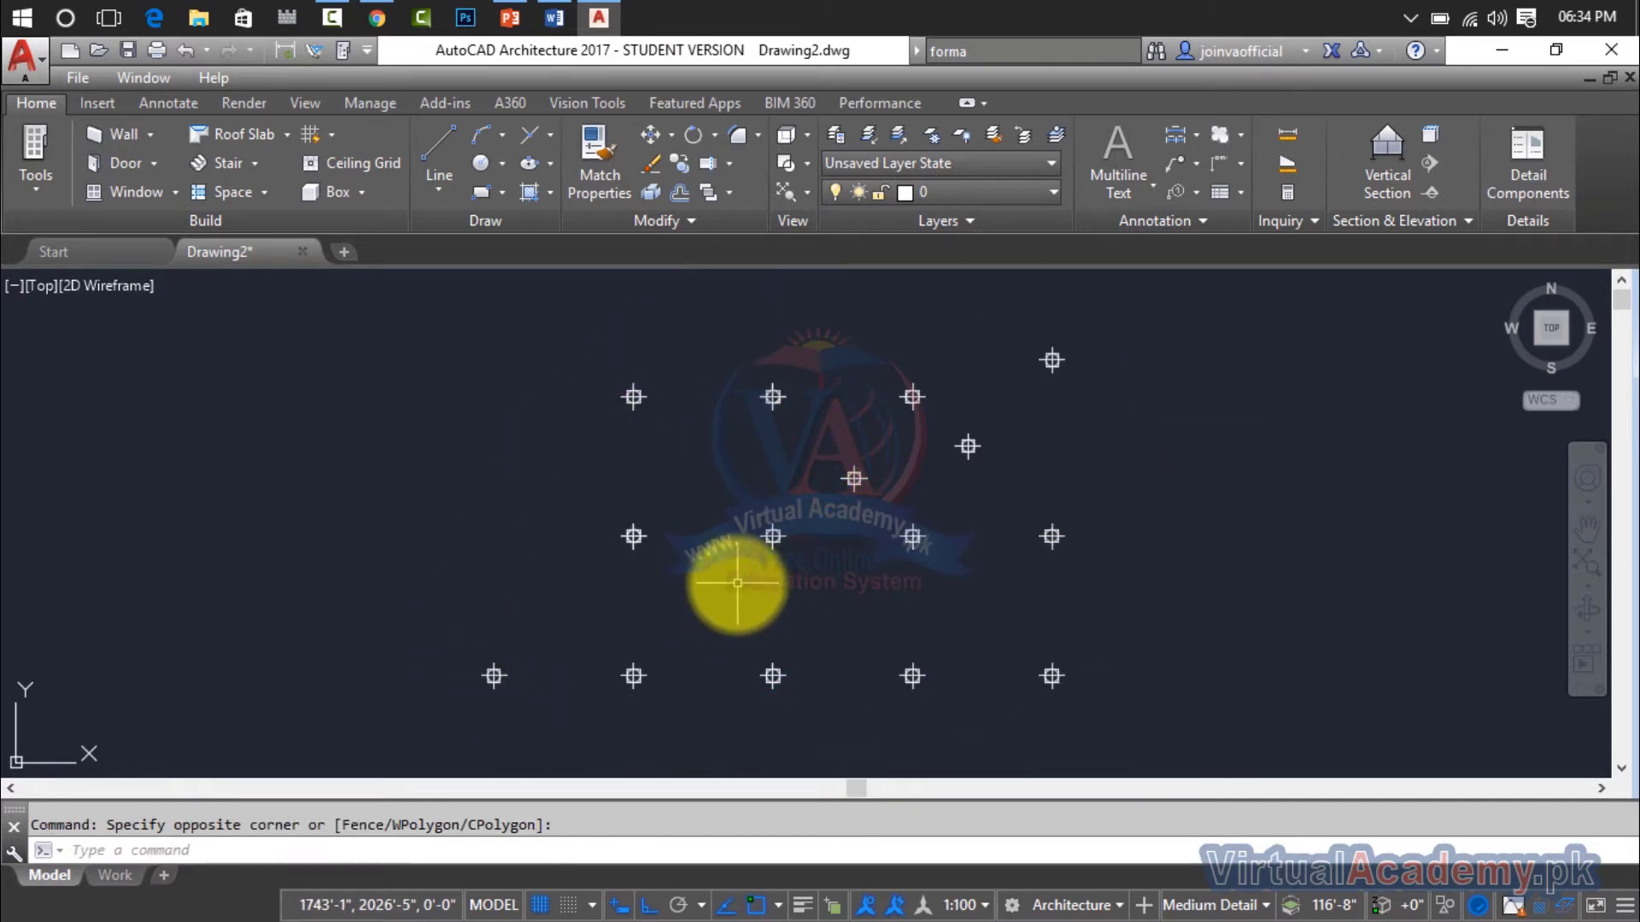
Select all the points in the drawing with a crossing window and delete them
{"action": "scroll", "coordinate": [717, 562], "scroll_direction": "down", "scroll_amount": 3}
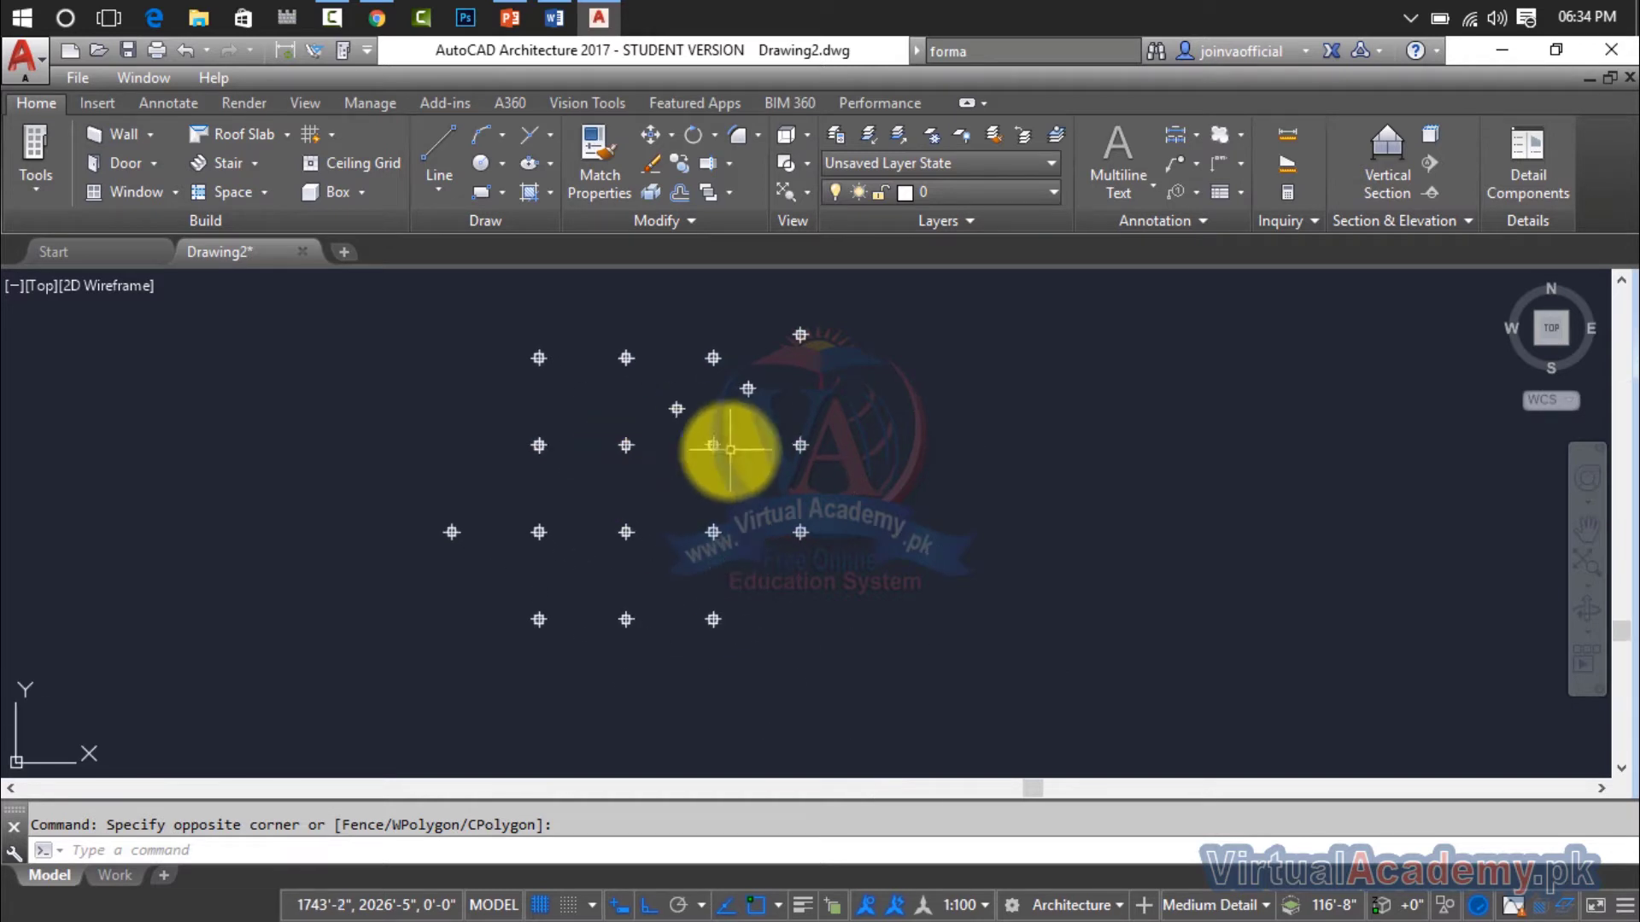
{"action": "left_click", "coordinate": [893, 284]}
{"action": "left_click", "coordinate": [393, 647]}
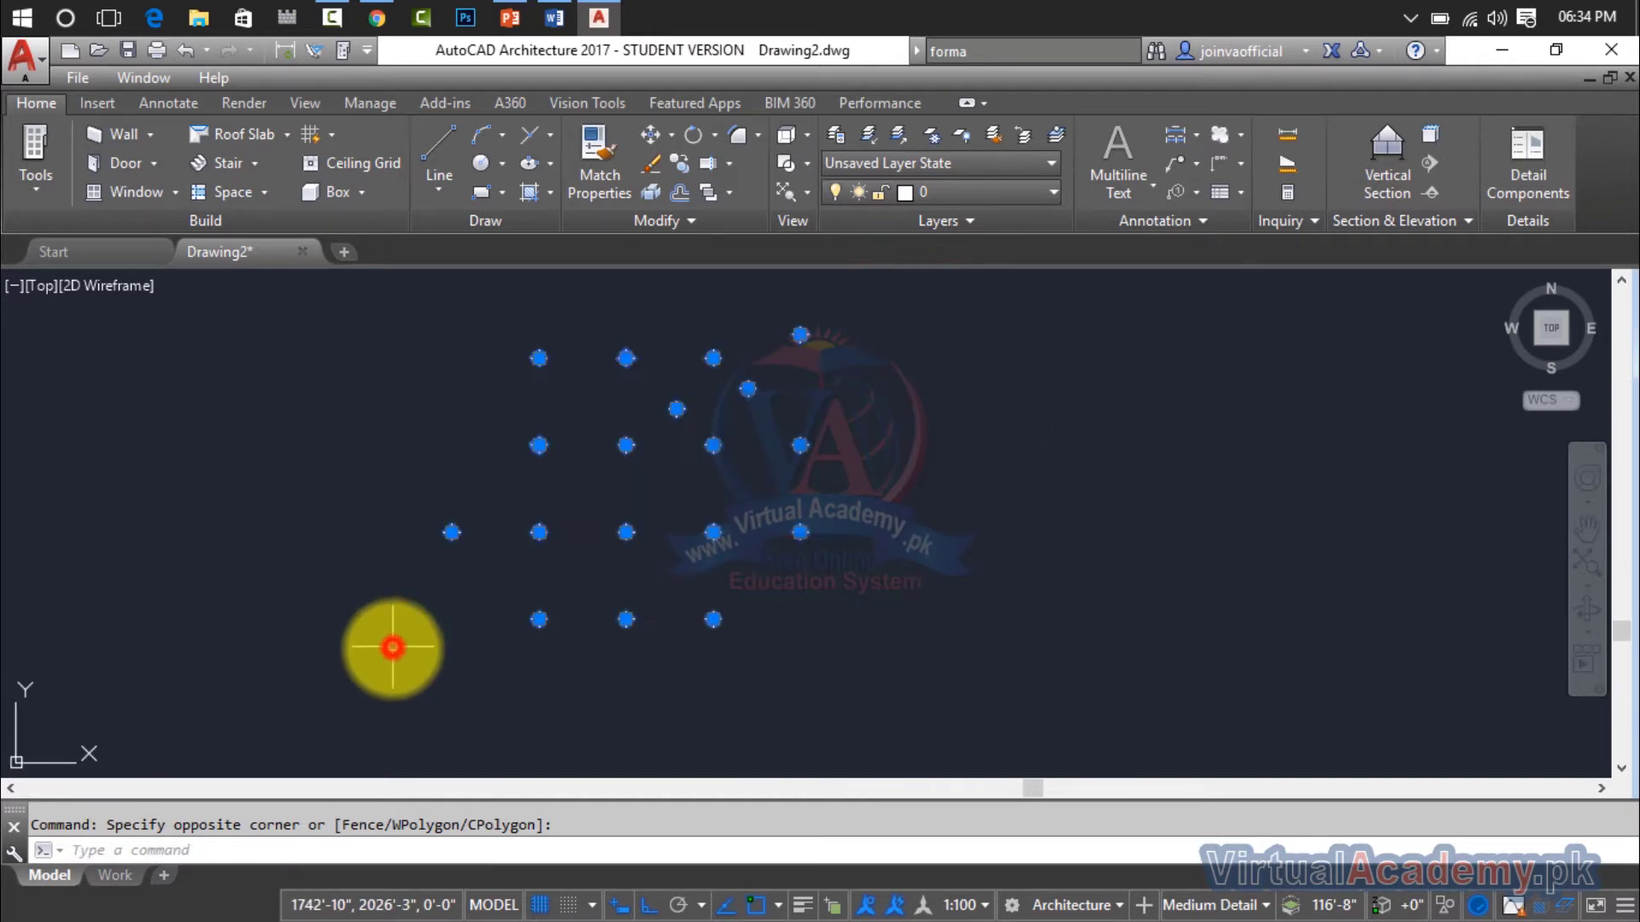
{"action": "key", "text": "Delete"}
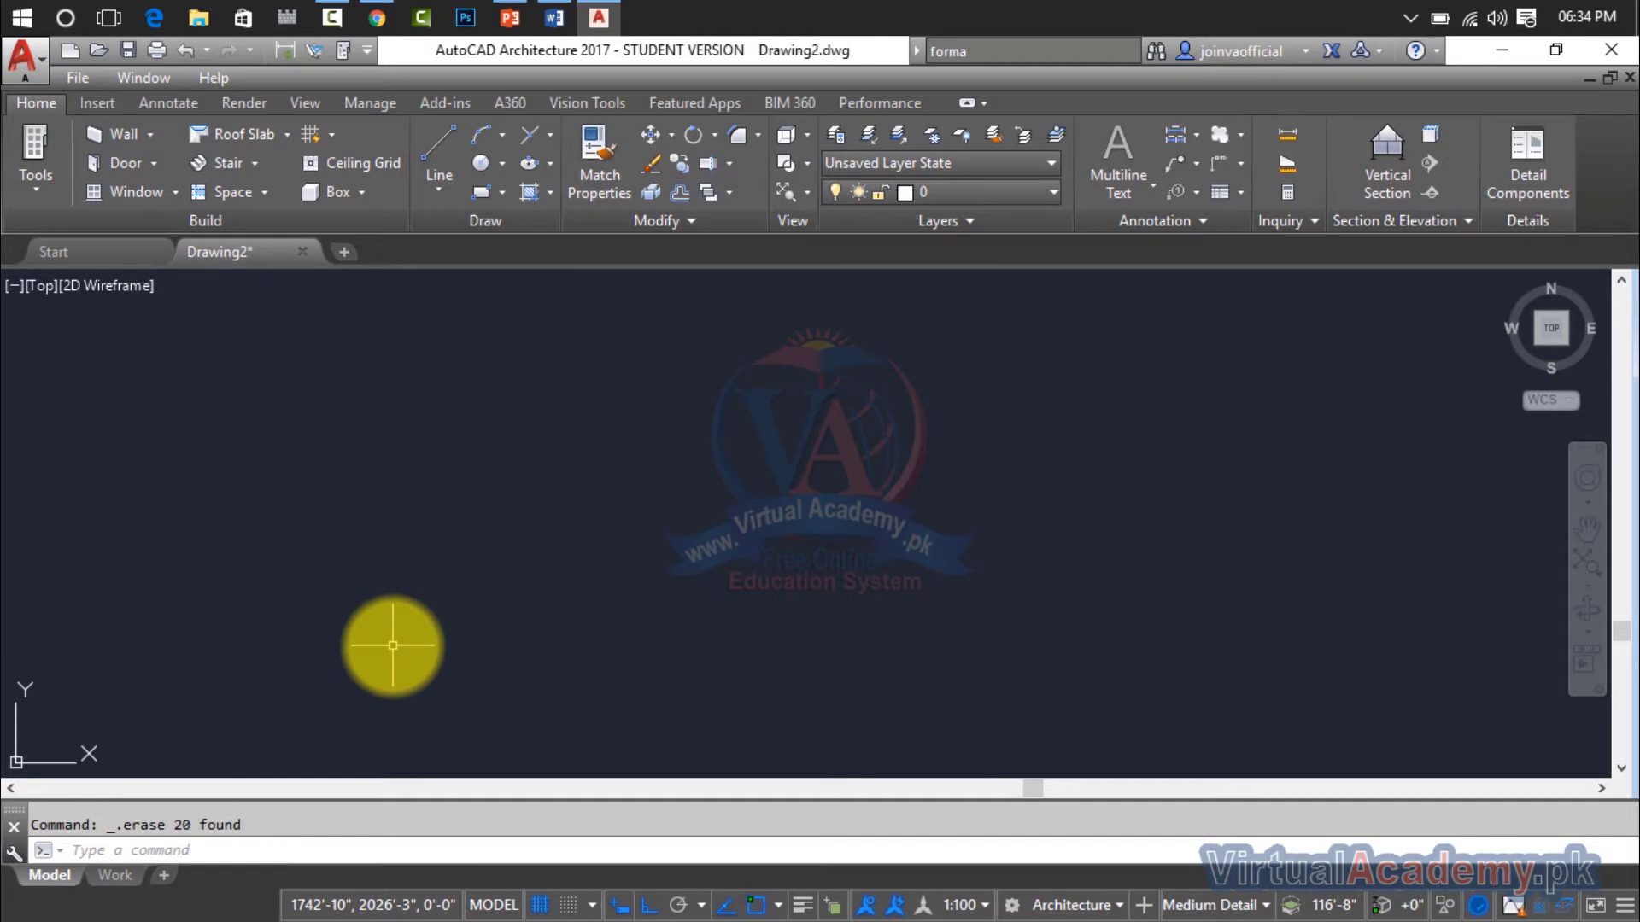
Draw a single horizontal line 10' long across the empty drawing area and end the Line command
{"action": "type", "text": "l"}
{"action": "key", "text": "Return"}
{"action": "left_click", "coordinate": [311, 533]}
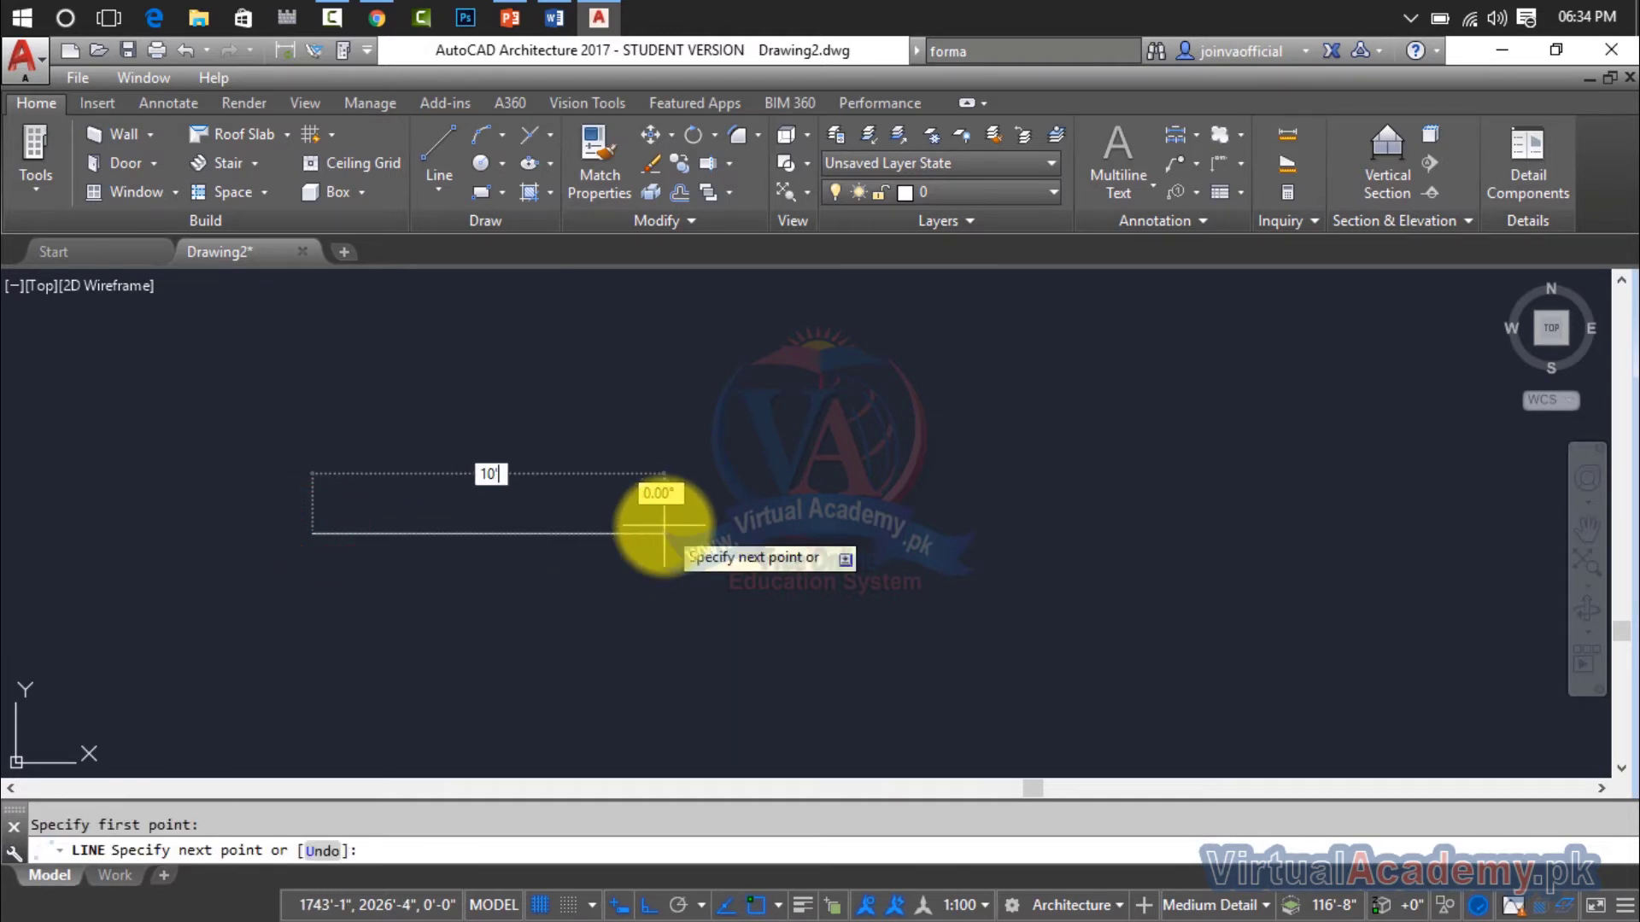
{"action": "key", "text": "Return"}
{"action": "key", "text": "Escape"}
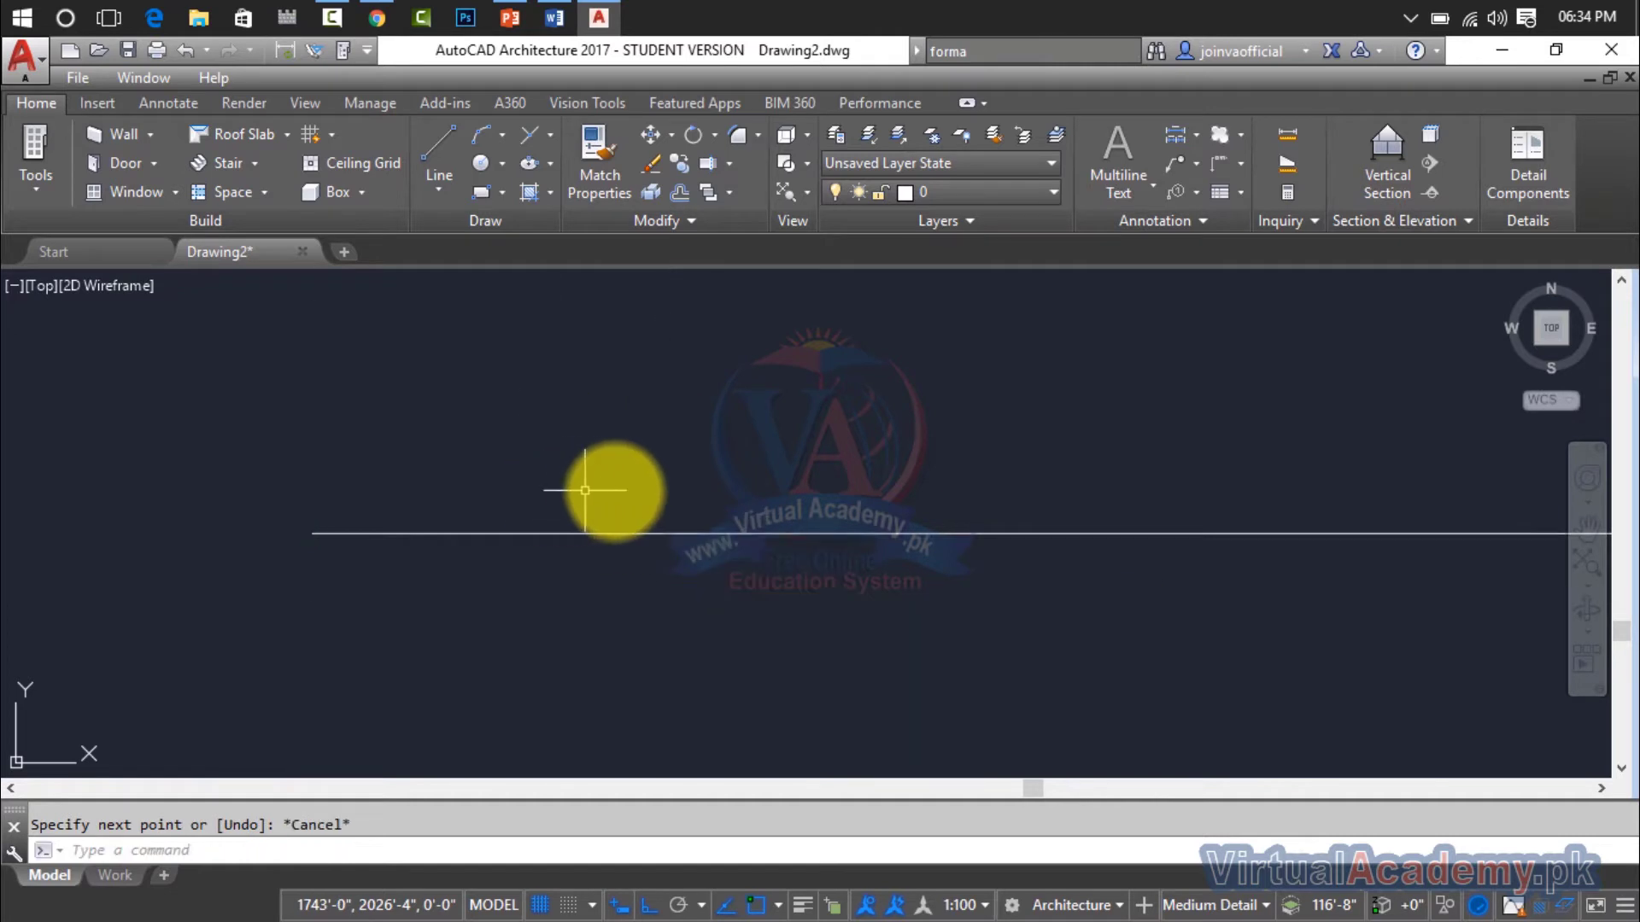
{"action": "scroll", "coordinate": [641, 521], "scroll_direction": "down", "scroll_amount": 3}
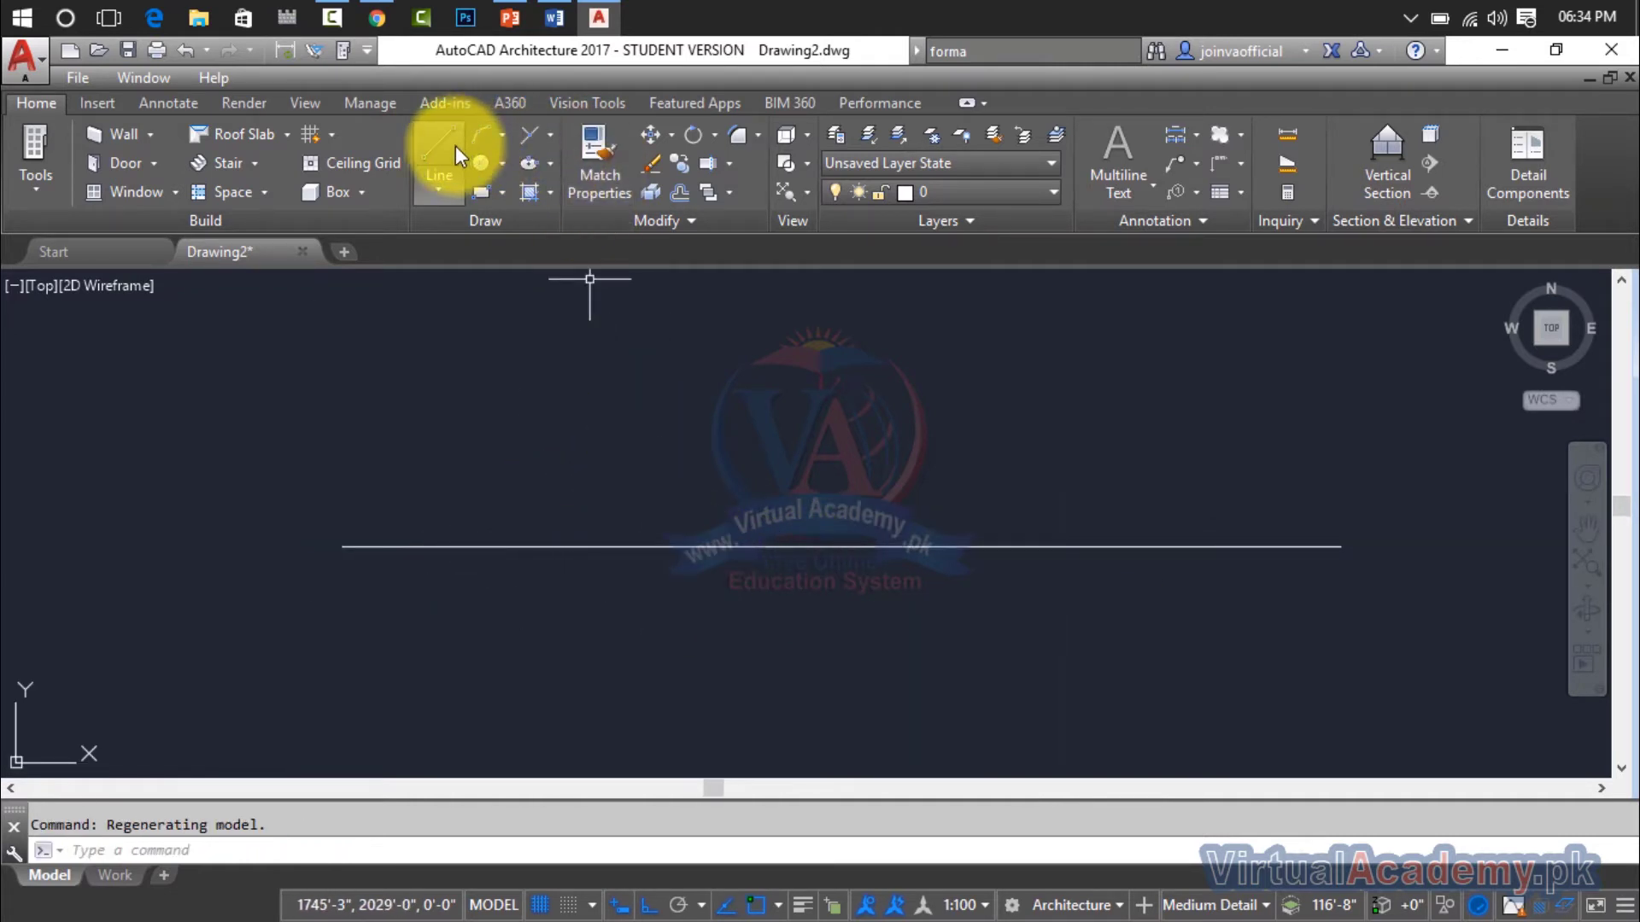
Check the line's length with a linear dimension placed above it, and delete the dimension
{"action": "left_click", "coordinate": [175, 106]}
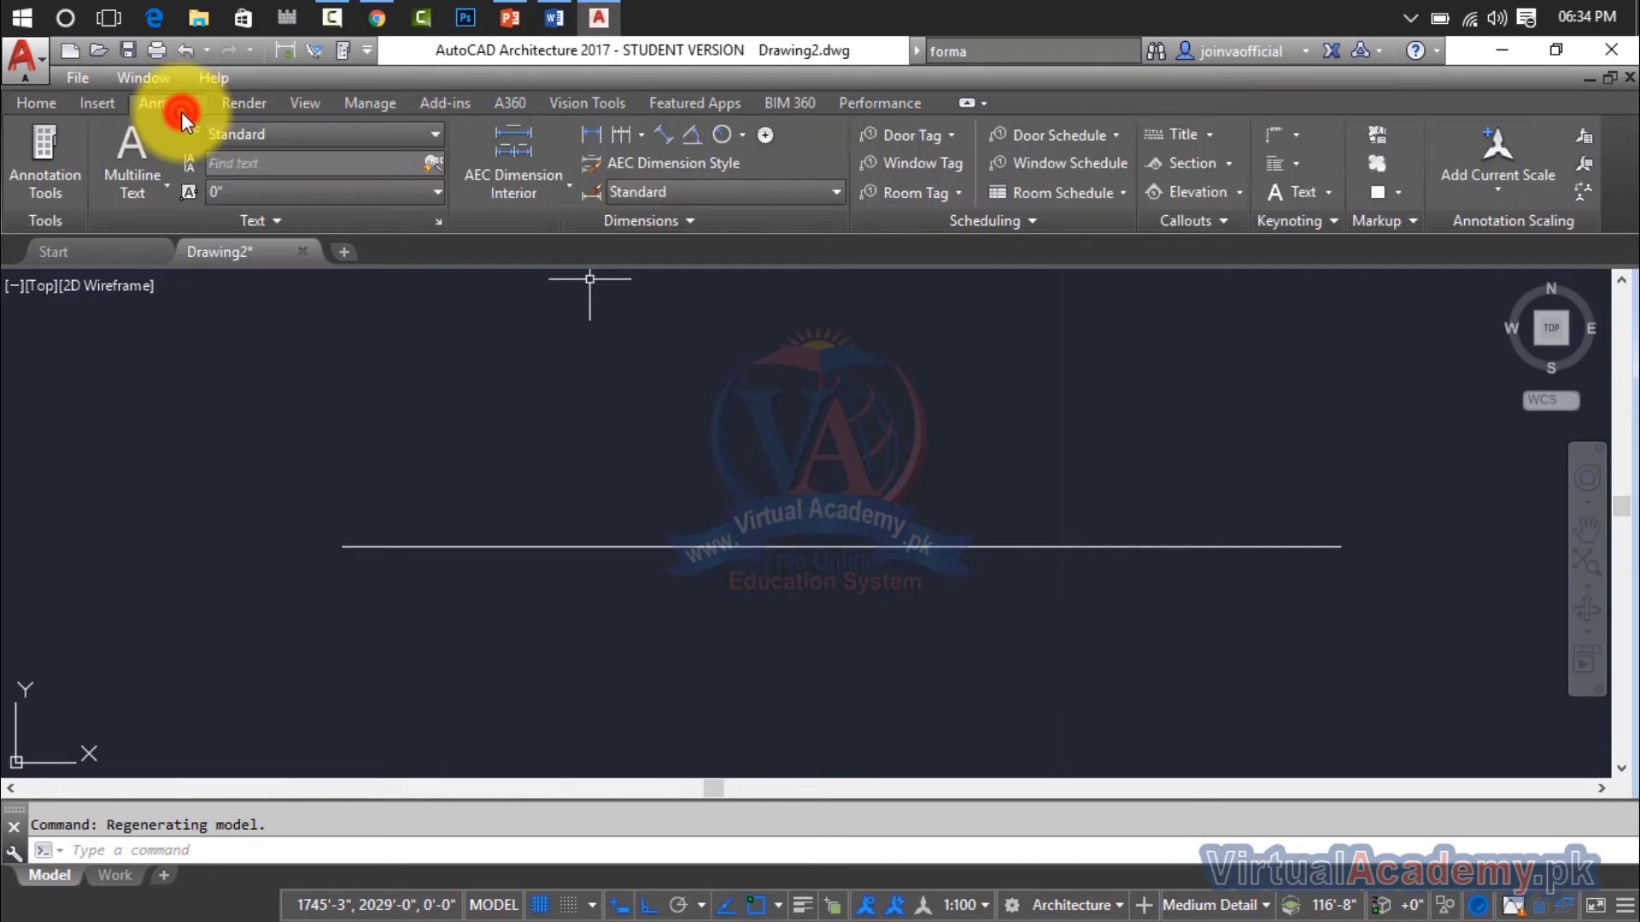
{"action": "left_click", "coordinate": [595, 135]}
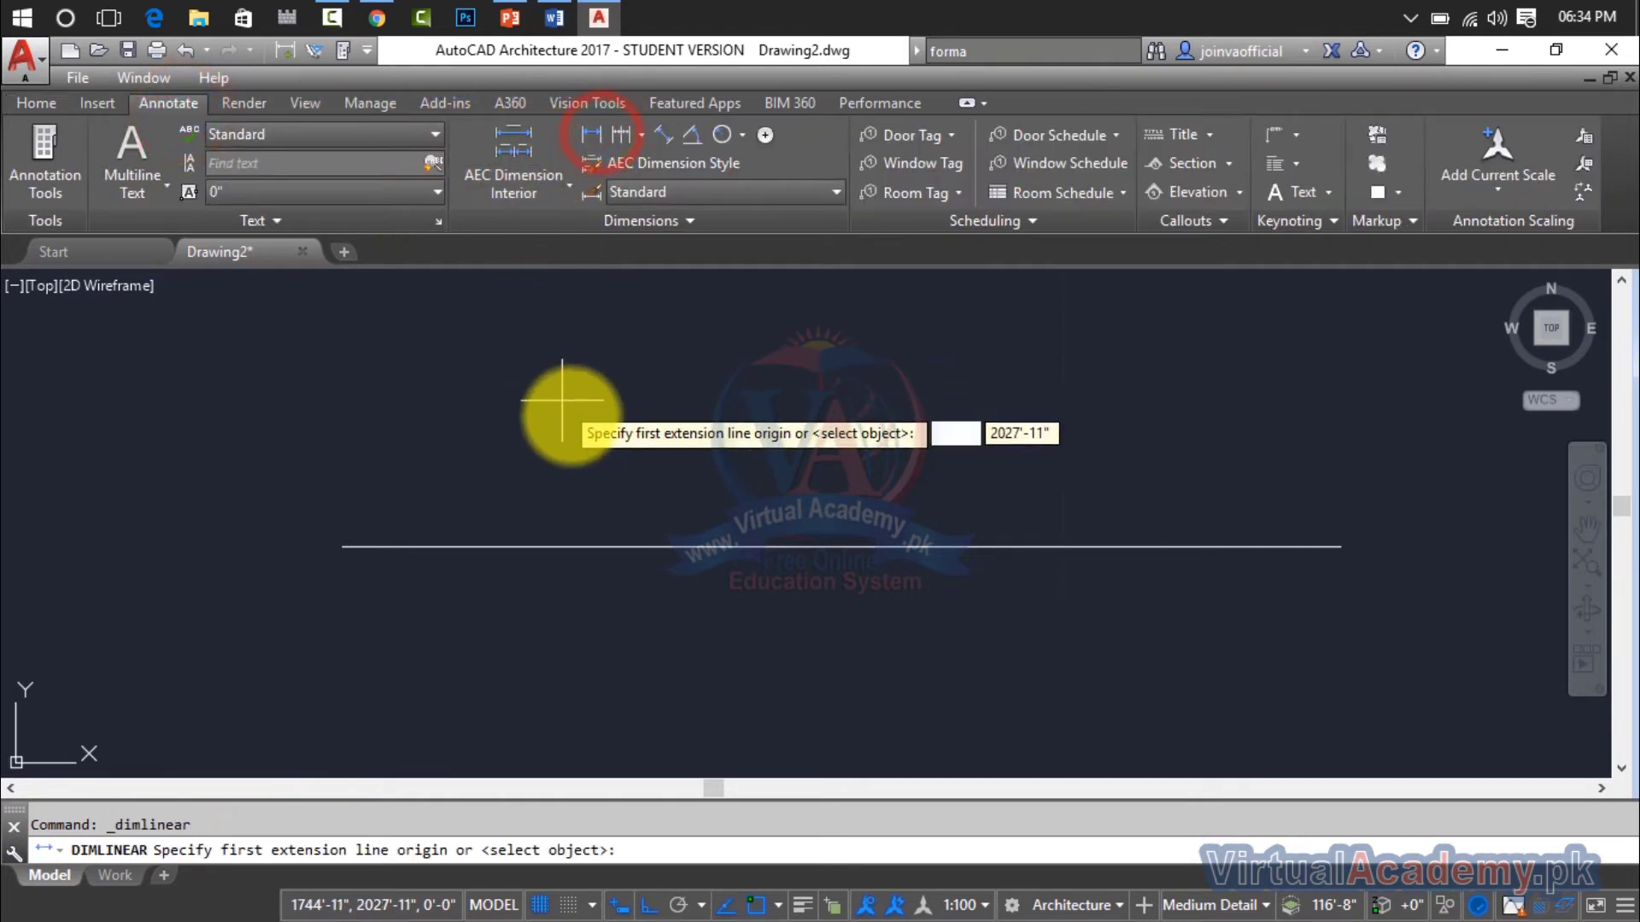
{"action": "key", "text": "Return"}
{"action": "left_click", "coordinate": [642, 546]}
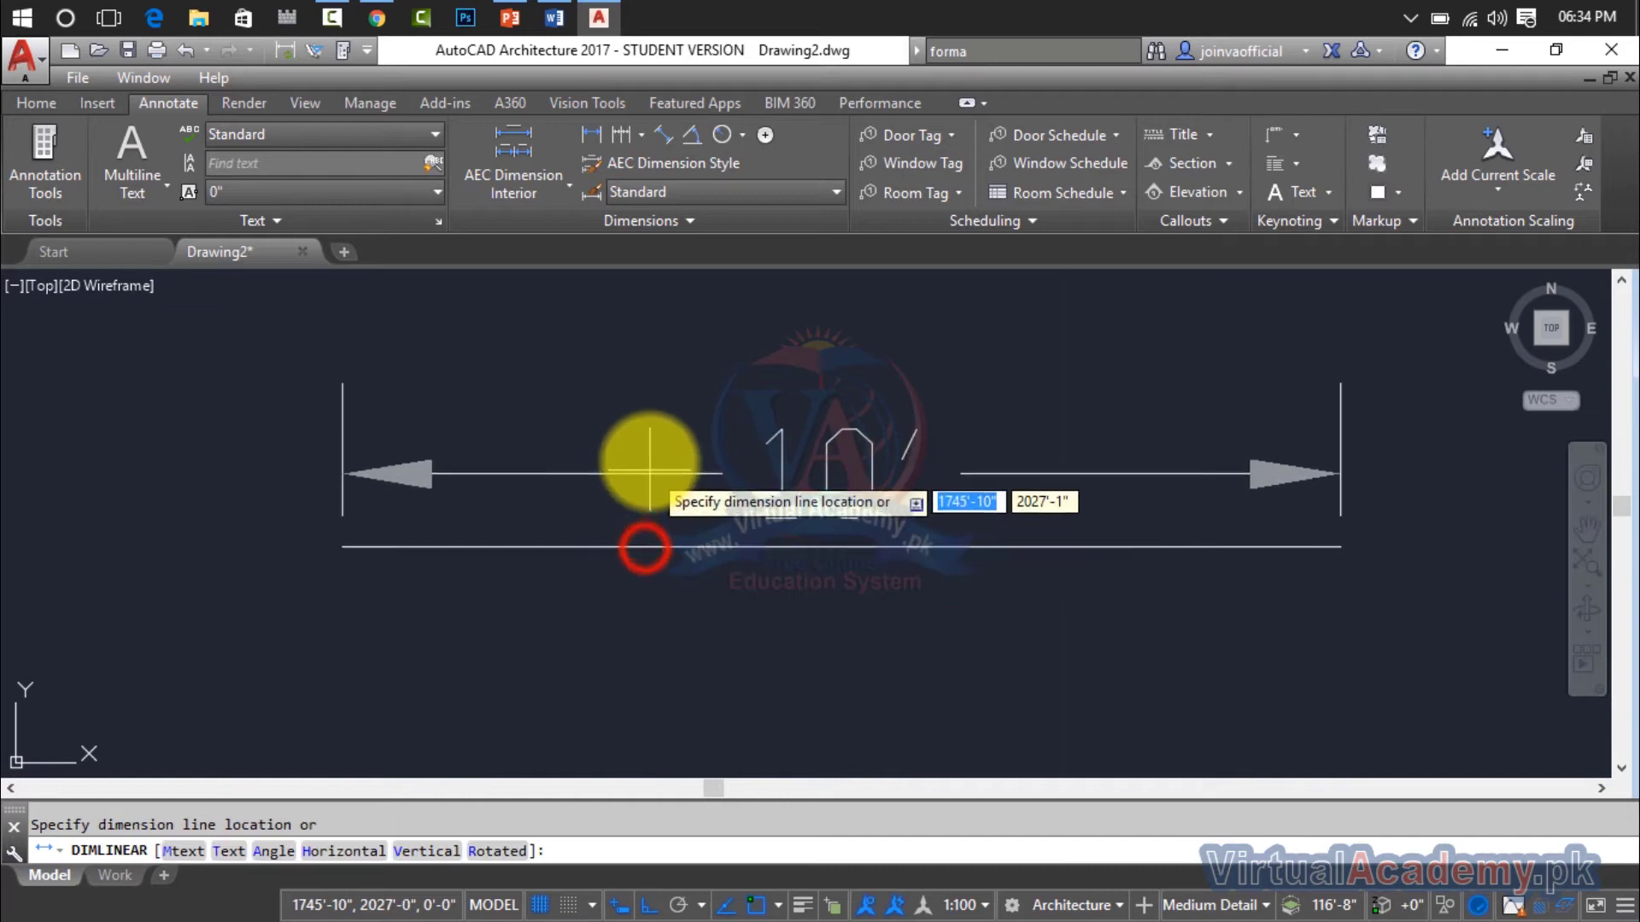
{"action": "left_click", "coordinate": [649, 461]}
{"action": "left_click", "coordinate": [1094, 461]}
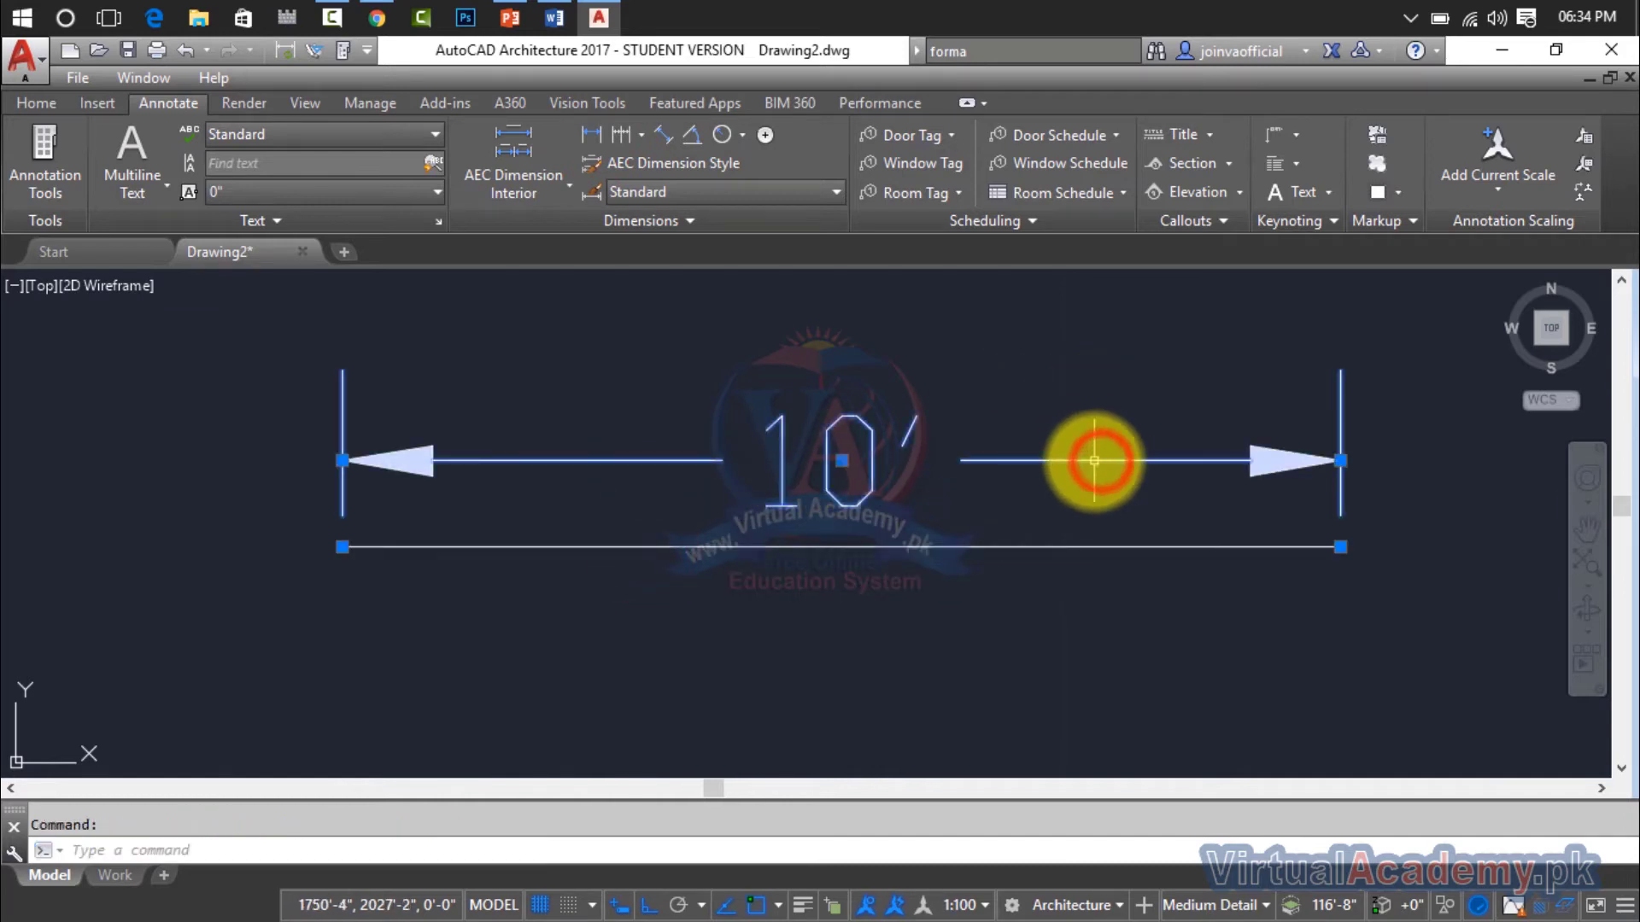
{"action": "key", "text": "Delete"}
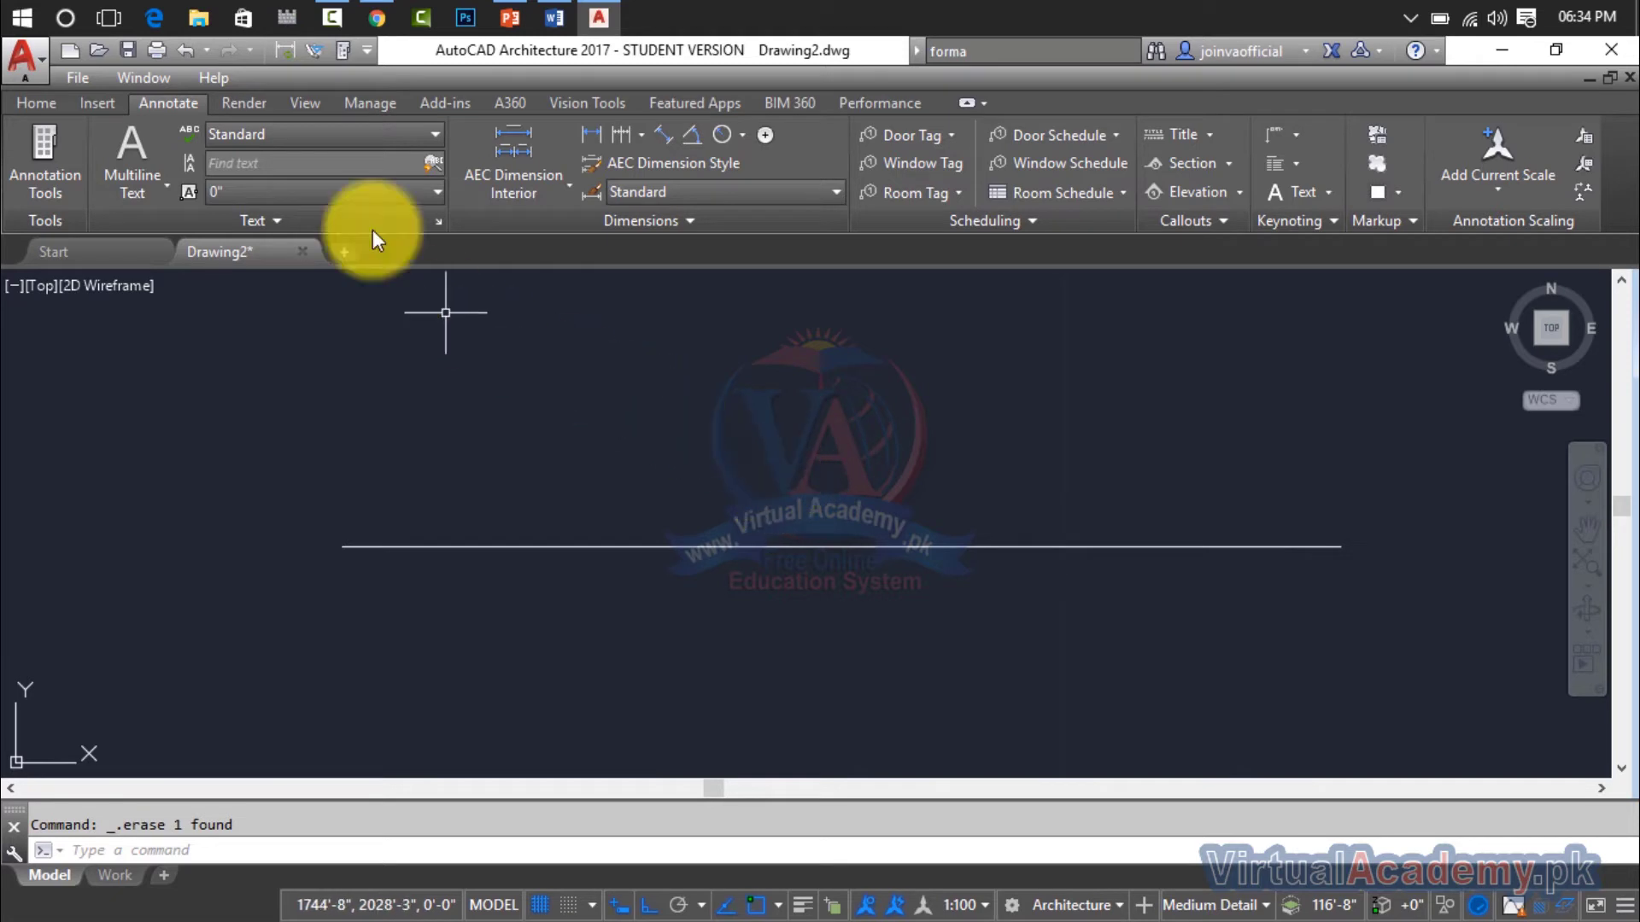
{"action": "left_click", "coordinate": [36, 102]}
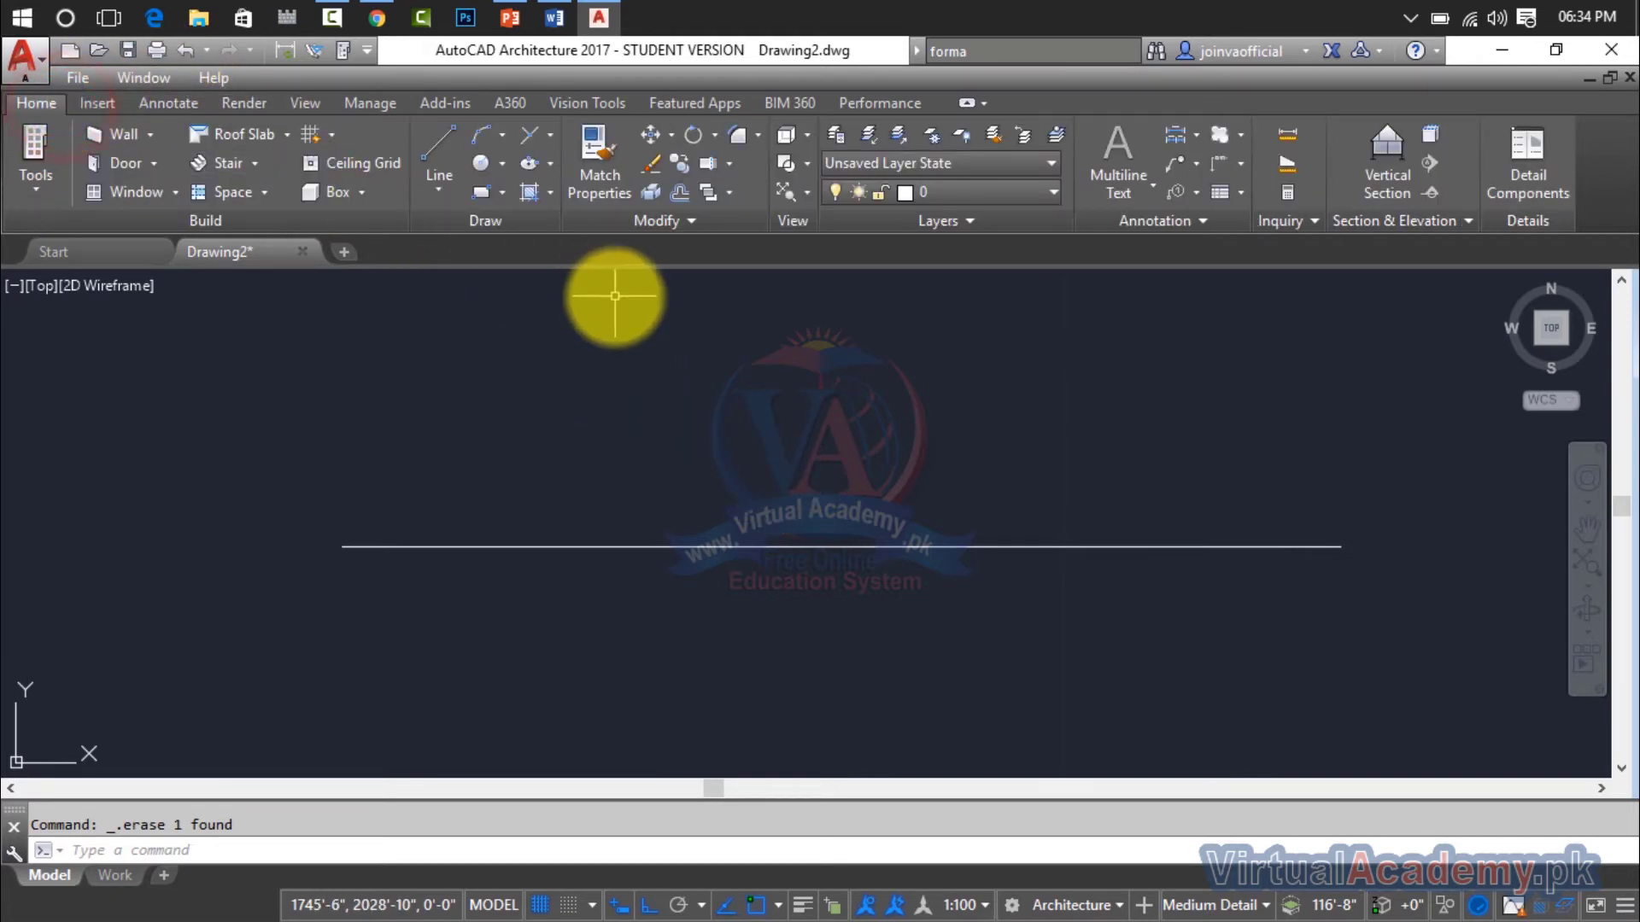
{"action": "left_click", "coordinate": [550, 137]}
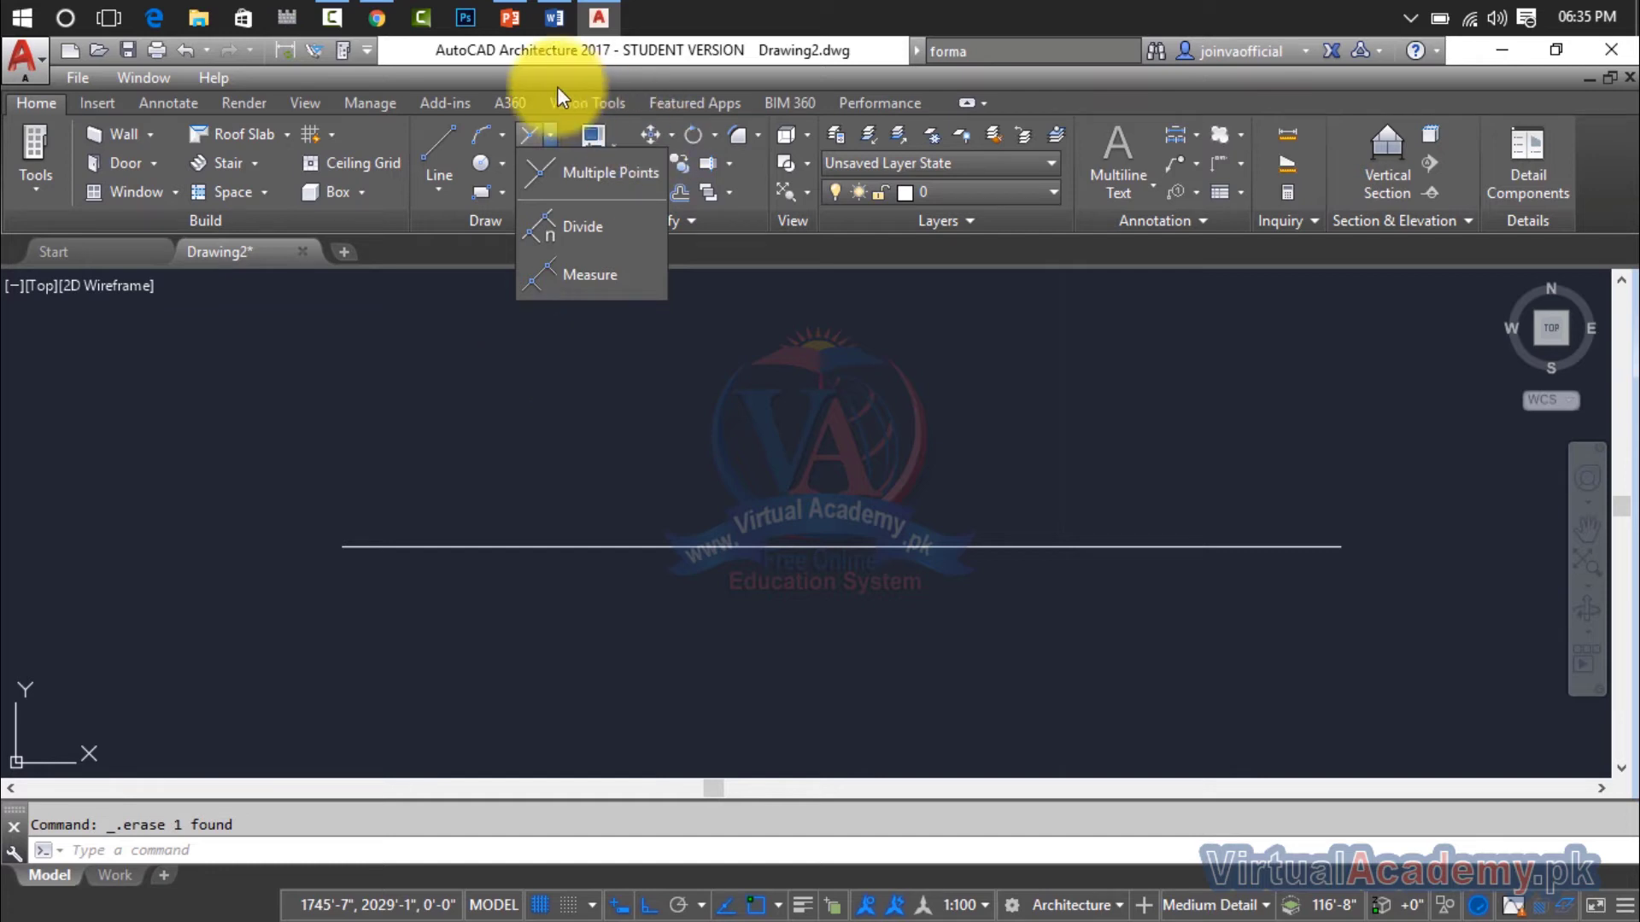
{"action": "left_click", "coordinate": [697, 436]}
{"action": "key", "text": "Escape"}
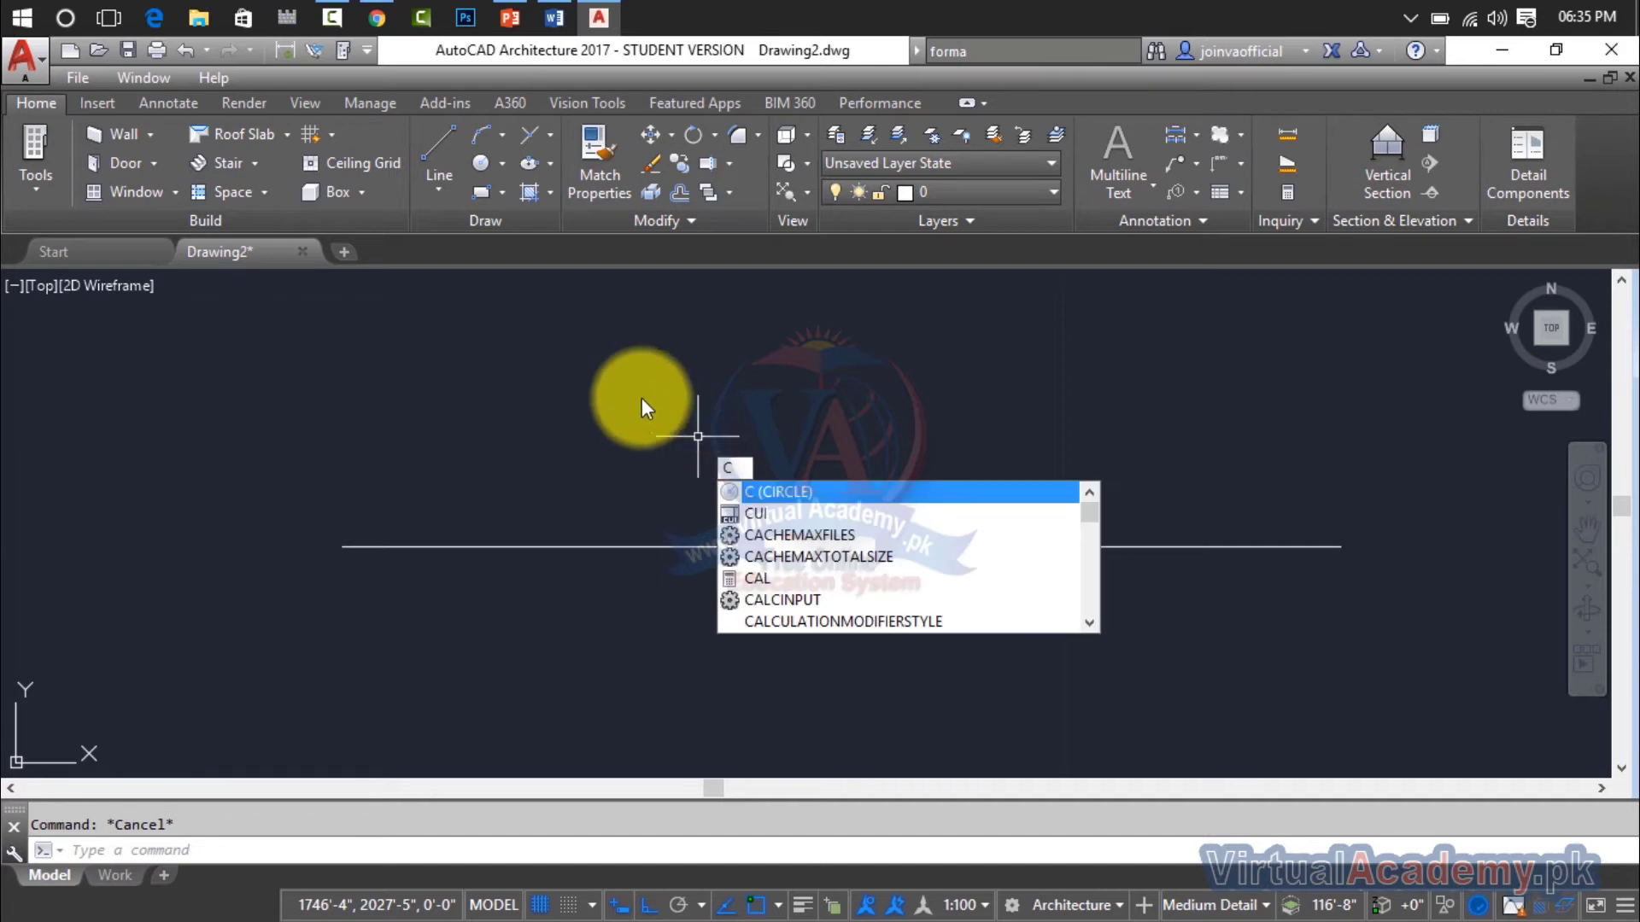
Draw a small circle freehand above the horizontal line
{"action": "key", "text": "Return"}
{"action": "left_click", "coordinate": [608, 390]}
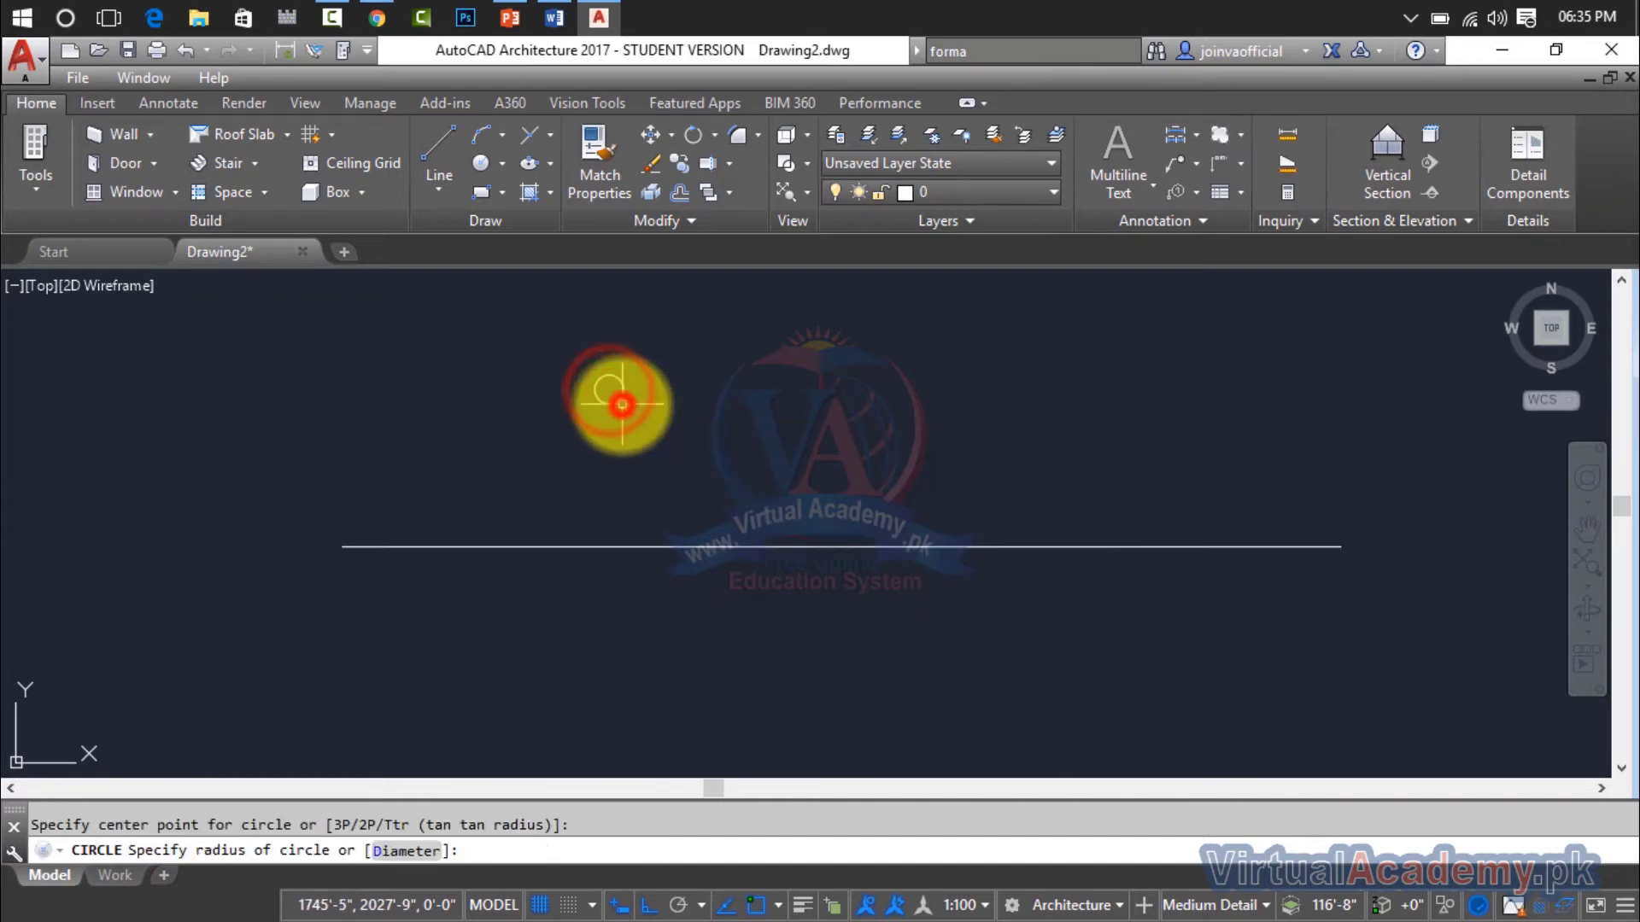
{"action": "left_click", "coordinate": [622, 403]}
{"action": "scroll", "coordinate": [621, 389], "scroll_direction": "up", "scroll_amount": 3}
{"action": "key", "text": "Escape"}
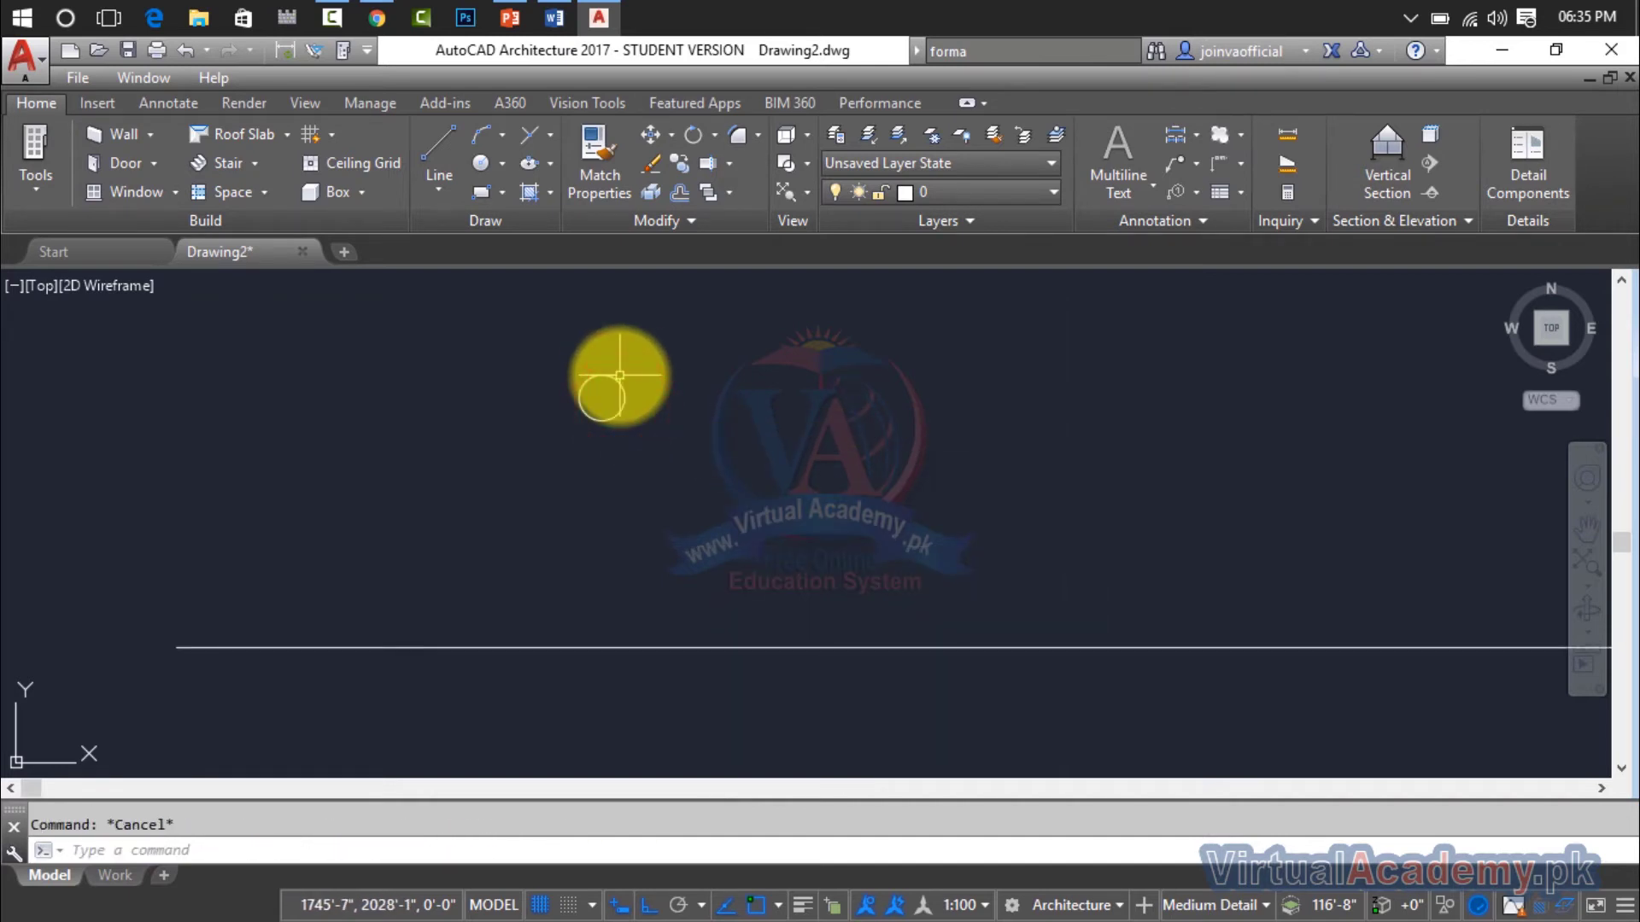
Copy the small circle from its center onto the left endpoint of the horizontal line
{"action": "type", "text": "cp"}
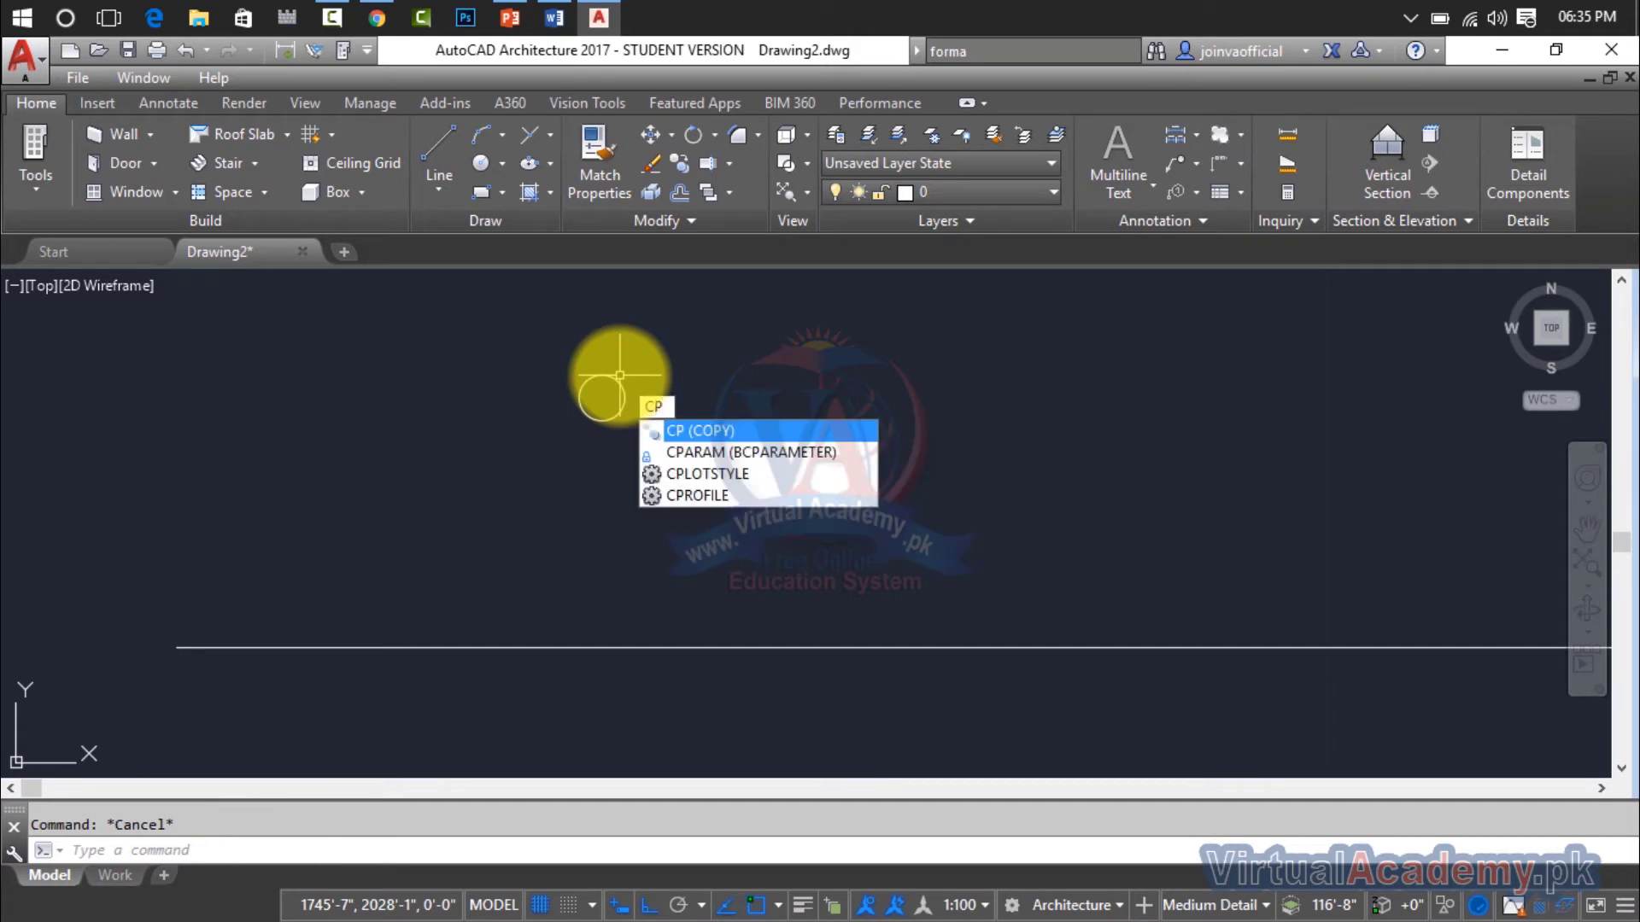
{"action": "key", "text": "Return"}
{"action": "left_click", "coordinate": [621, 387]}
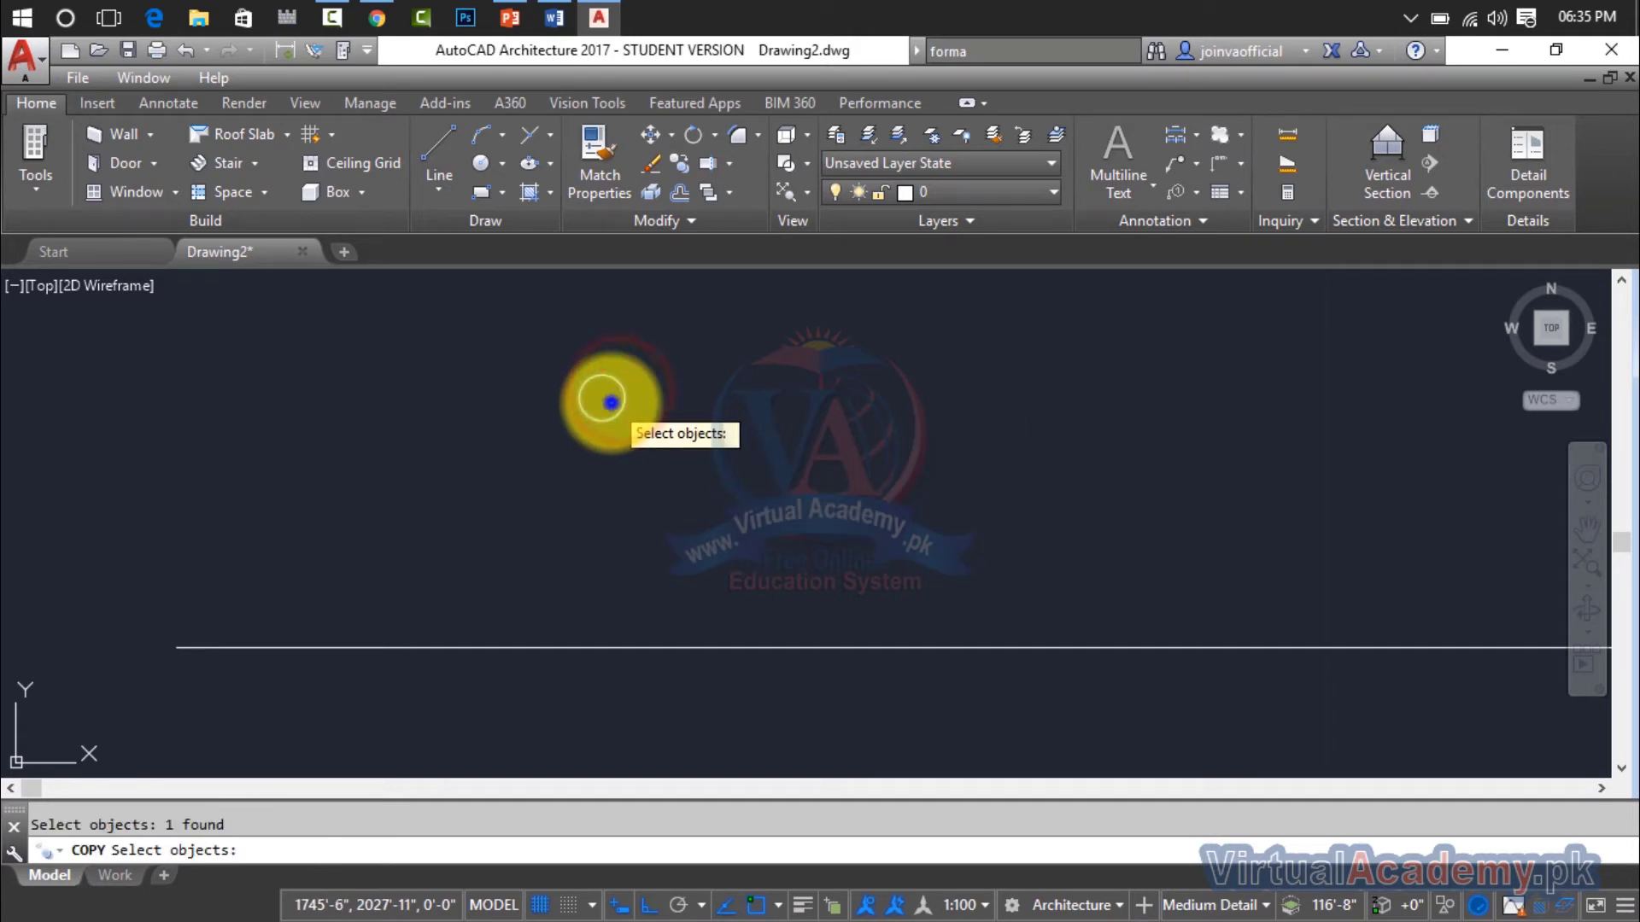
{"action": "key", "text": "Return"}
{"action": "left_click", "coordinate": [602, 398]}
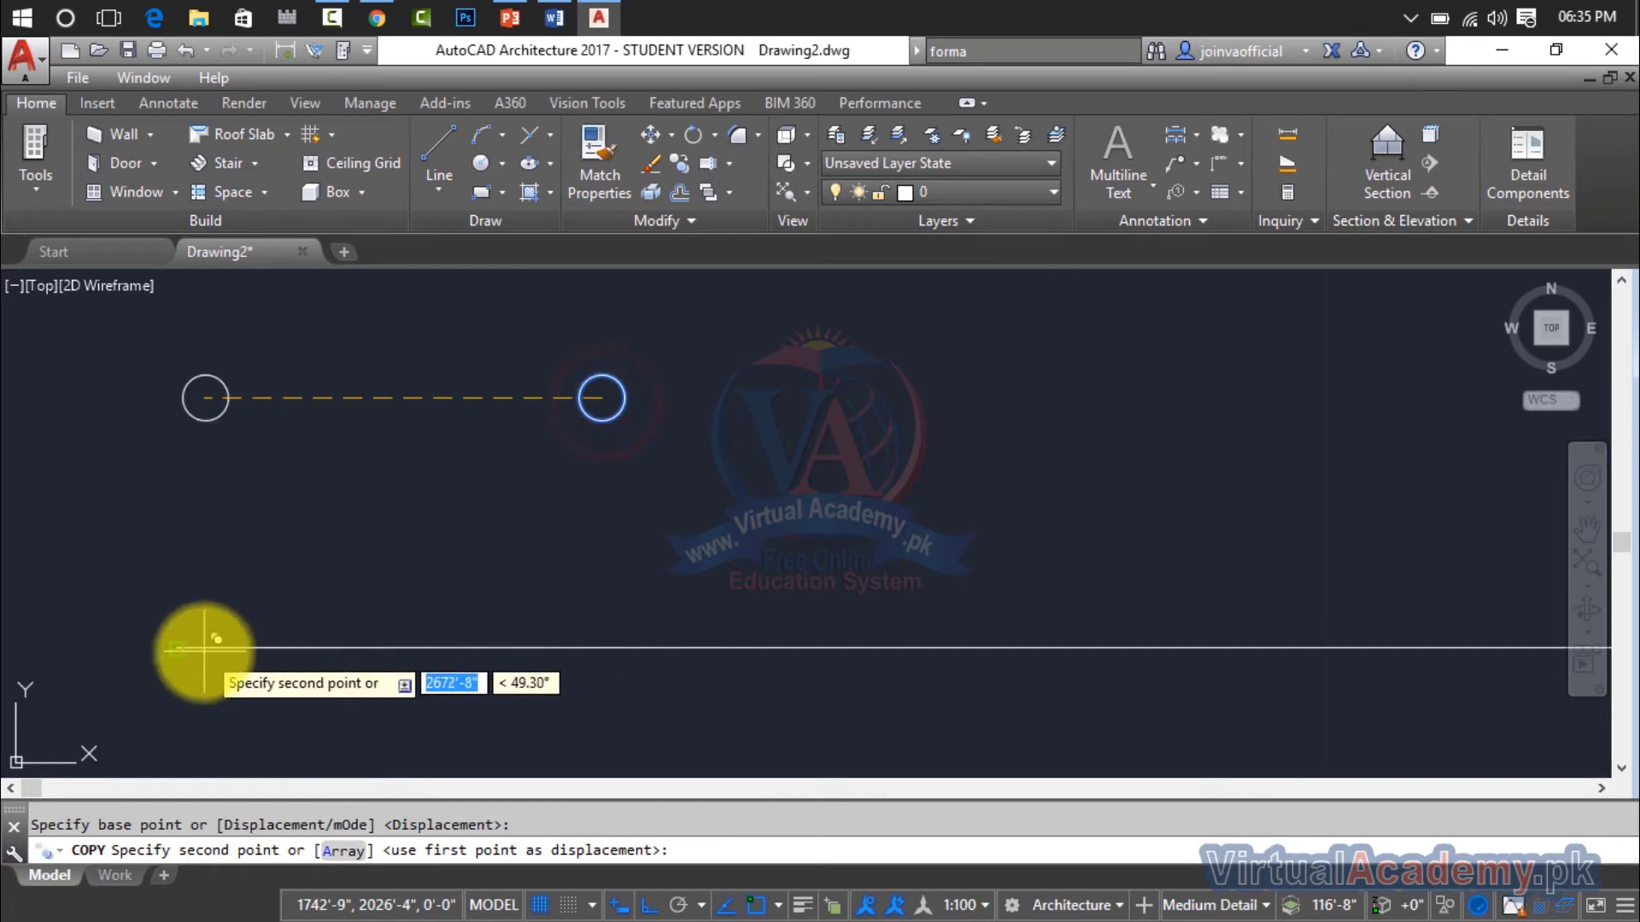
{"action": "left_click", "coordinate": [176, 649]}
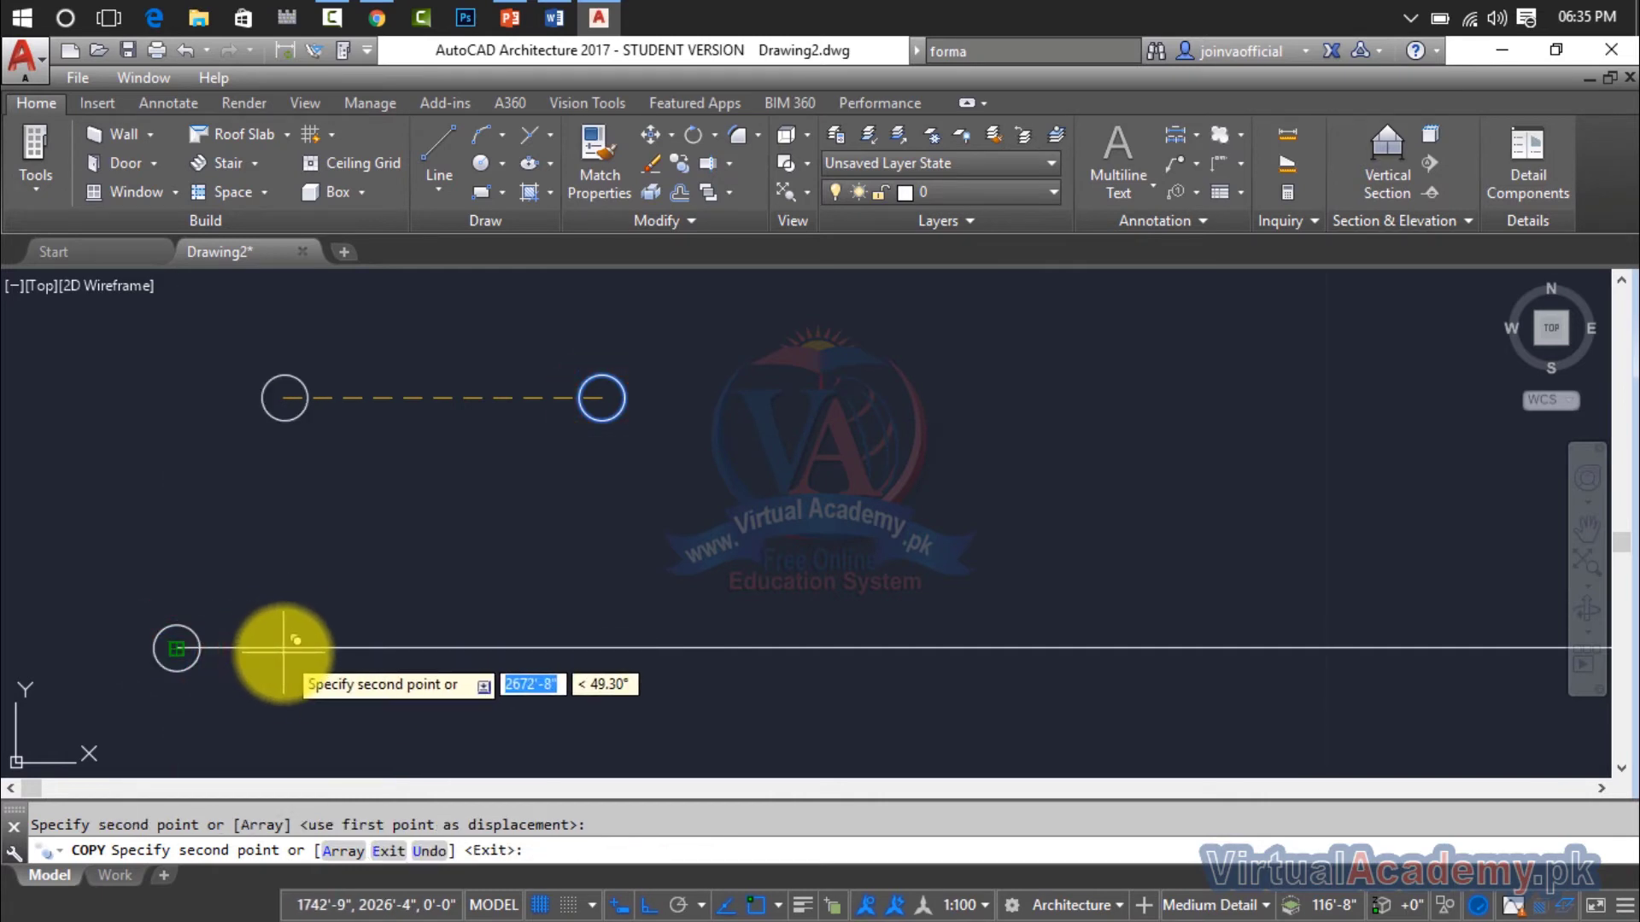
Turn Ortho off while placing further copies of the circle along the line, and put one on its right endpoint
{"action": "left_click", "coordinate": [364, 649]}
{"action": "key", "text": "F8"}
{"action": "left_click", "coordinate": [560, 649]}
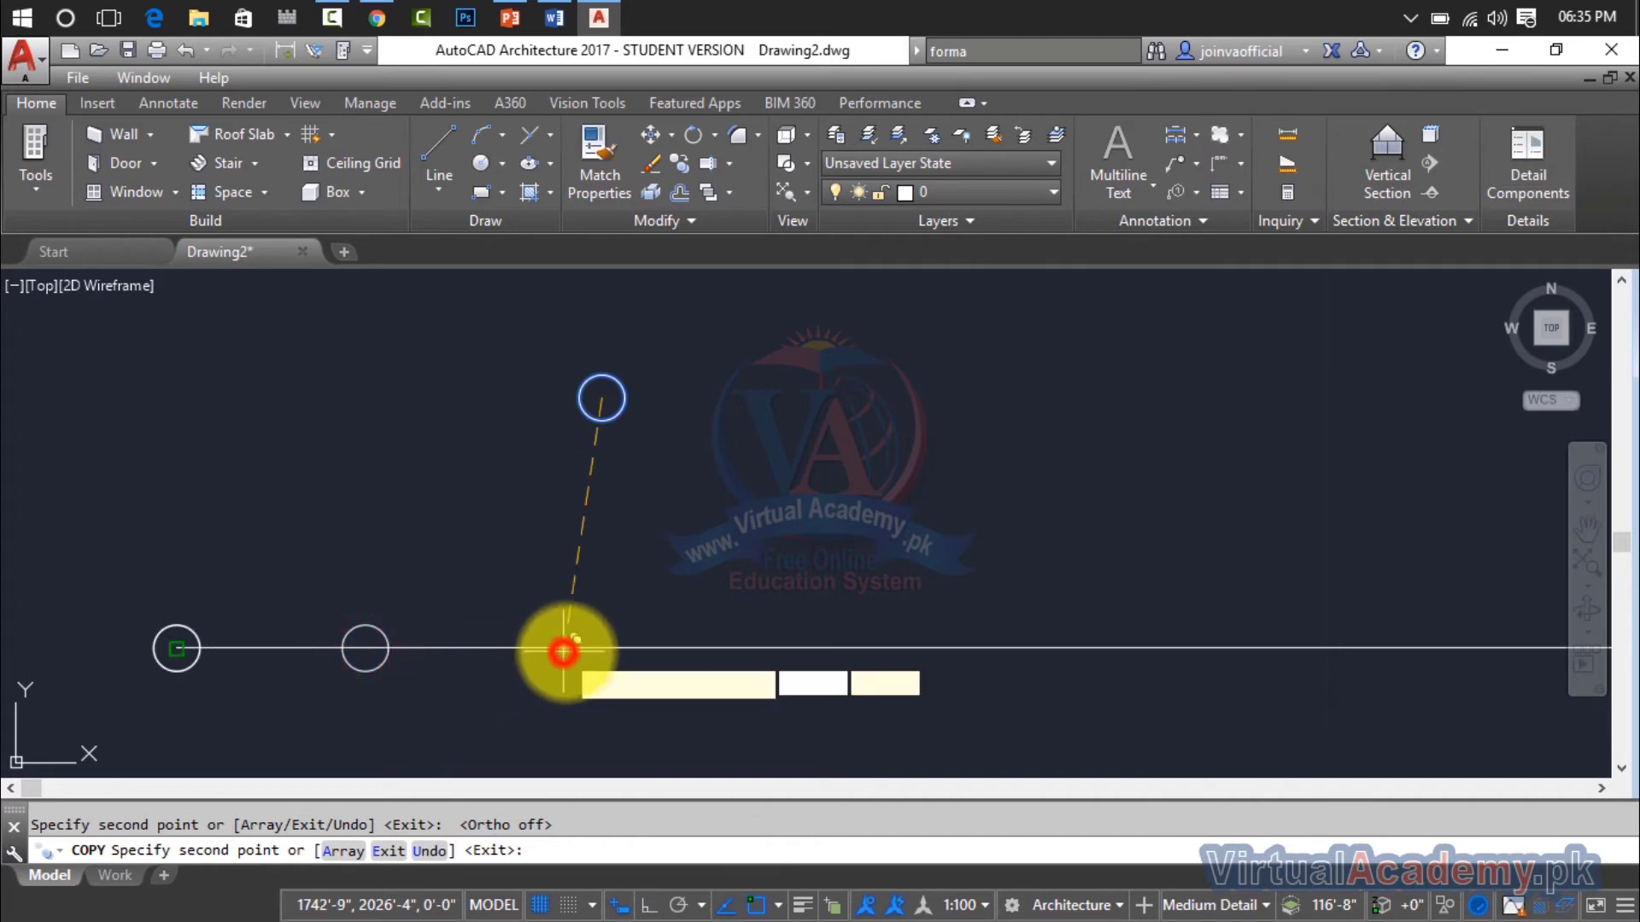
{"action": "left_click", "coordinate": [549, 649]}
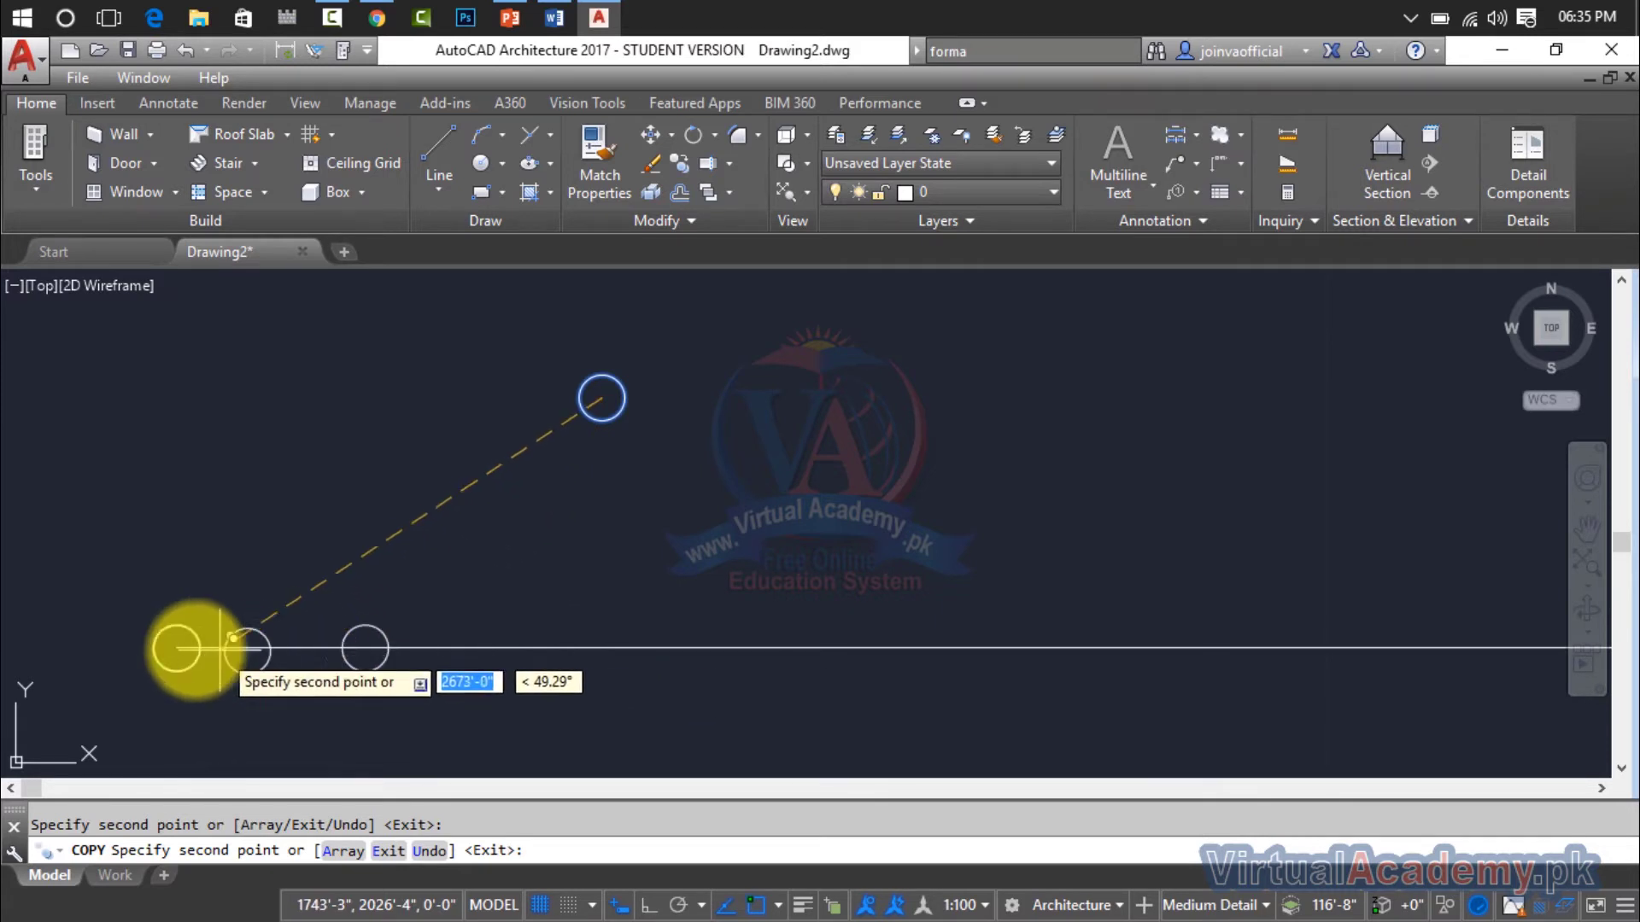
{"action": "scroll", "coordinate": [674, 648], "scroll_direction": "down", "scroll_amount": 4}
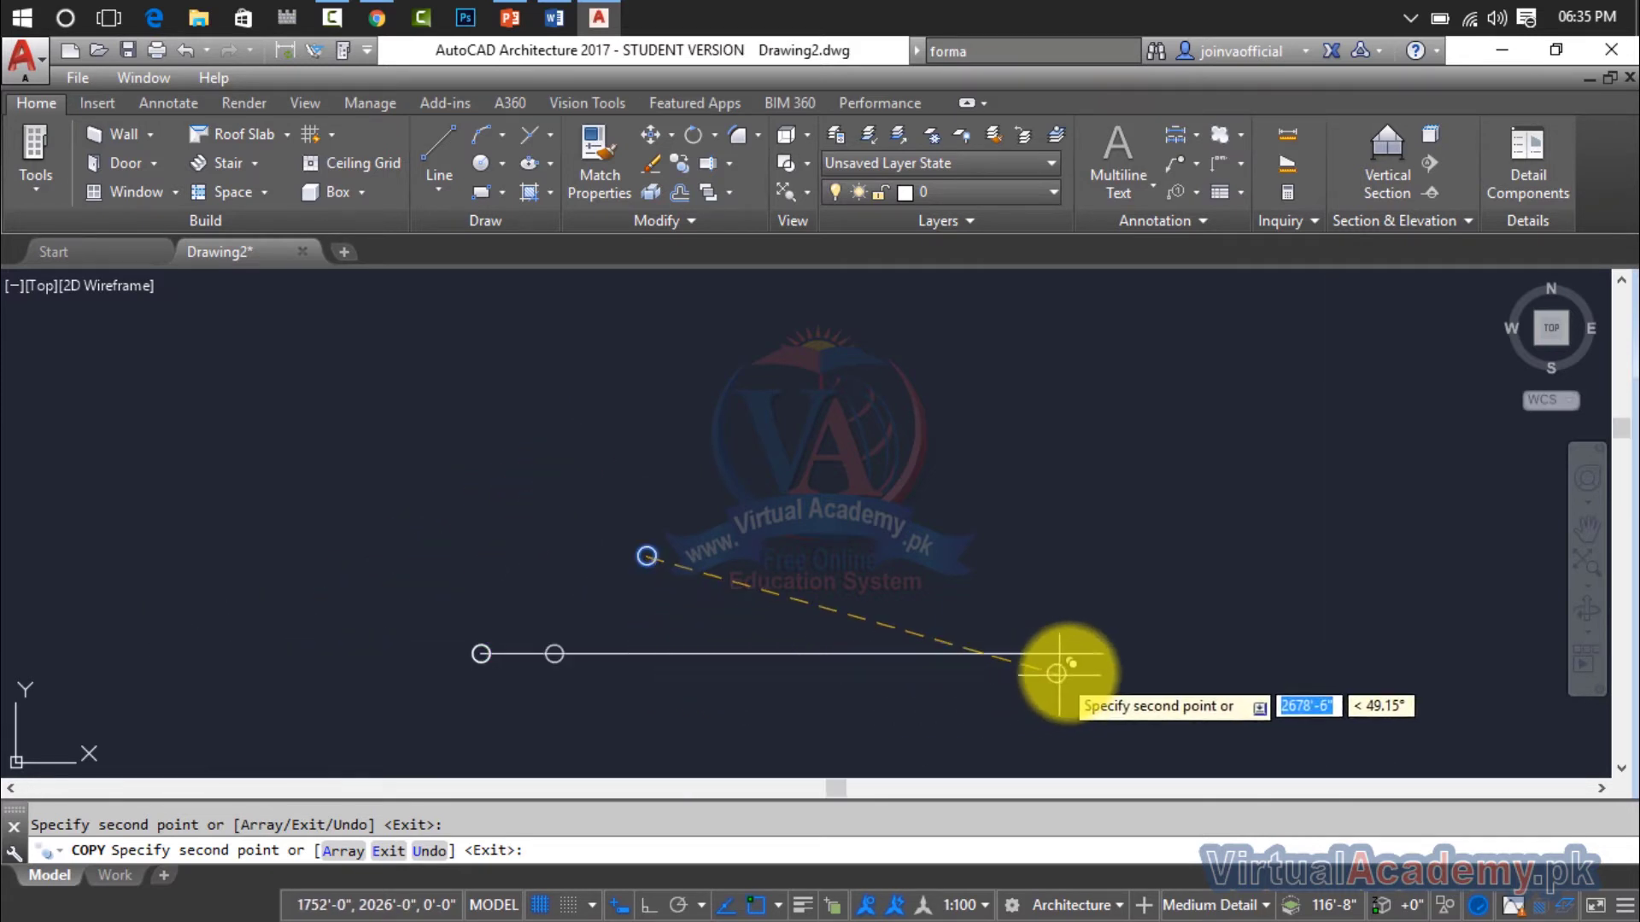
{"action": "left_click", "coordinate": [1102, 657]}
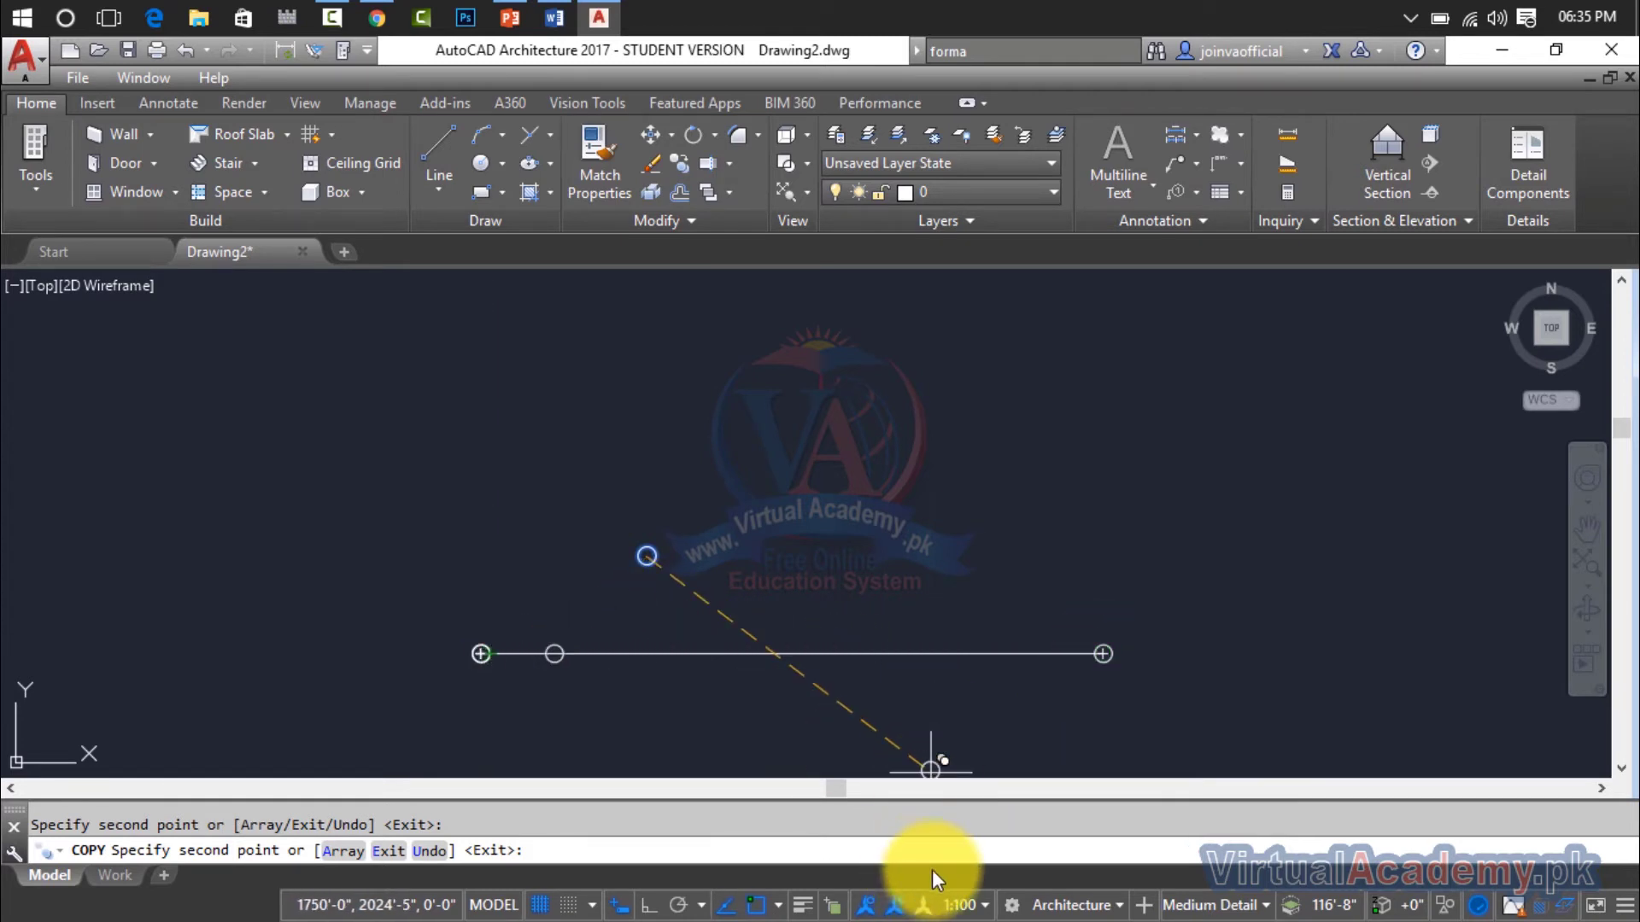
Enable all general object snaps in the drafting settings while the circle copy is still running
{"action": "left_click", "coordinate": [778, 905]}
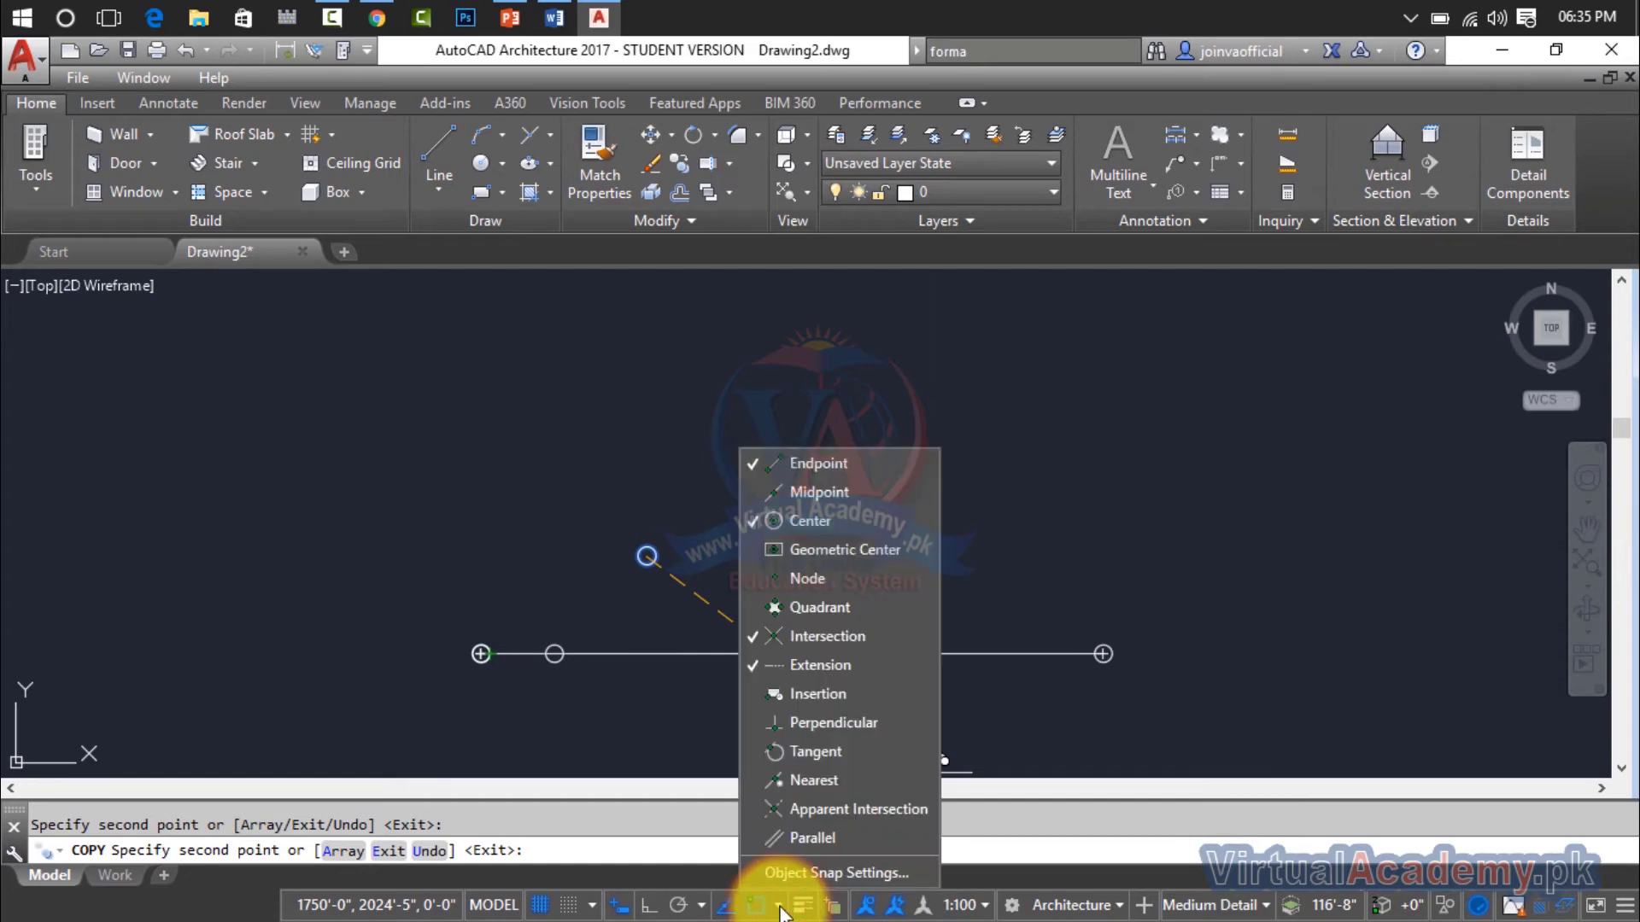
{"action": "left_click", "coordinate": [795, 875]}
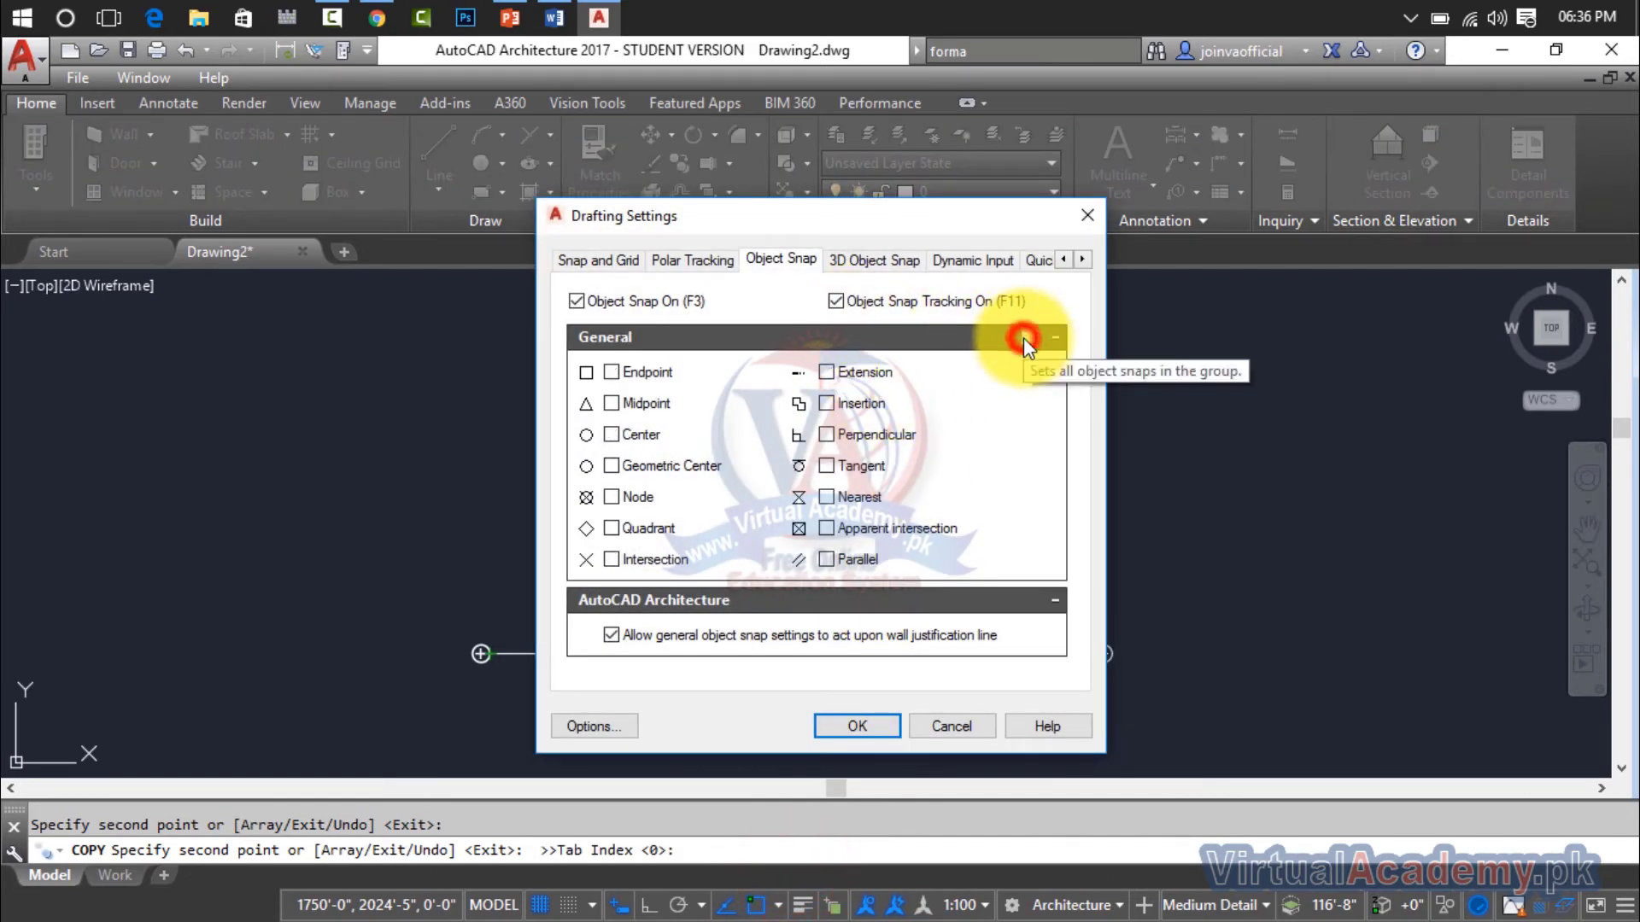
{"action": "left_click", "coordinate": [1027, 337]}
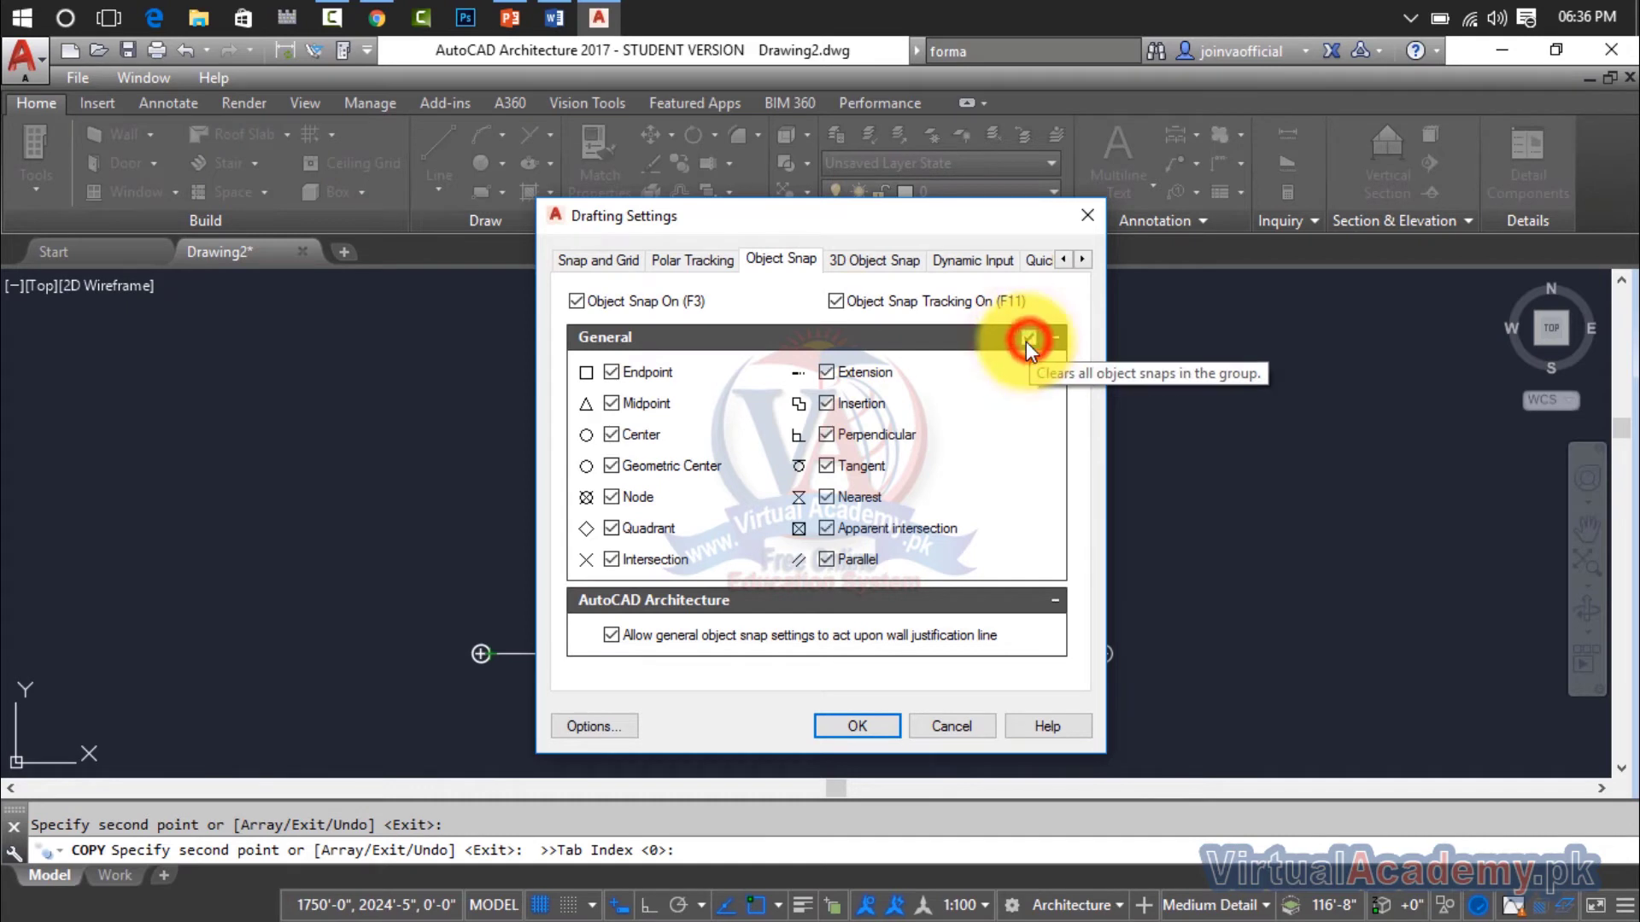
{"action": "left_click", "coordinate": [861, 723]}
Place five more circle copies by eye along the line, roughly evenly spaced up to its right endpoint, and finish copying
{"action": "left_click", "coordinate": [646, 654]}
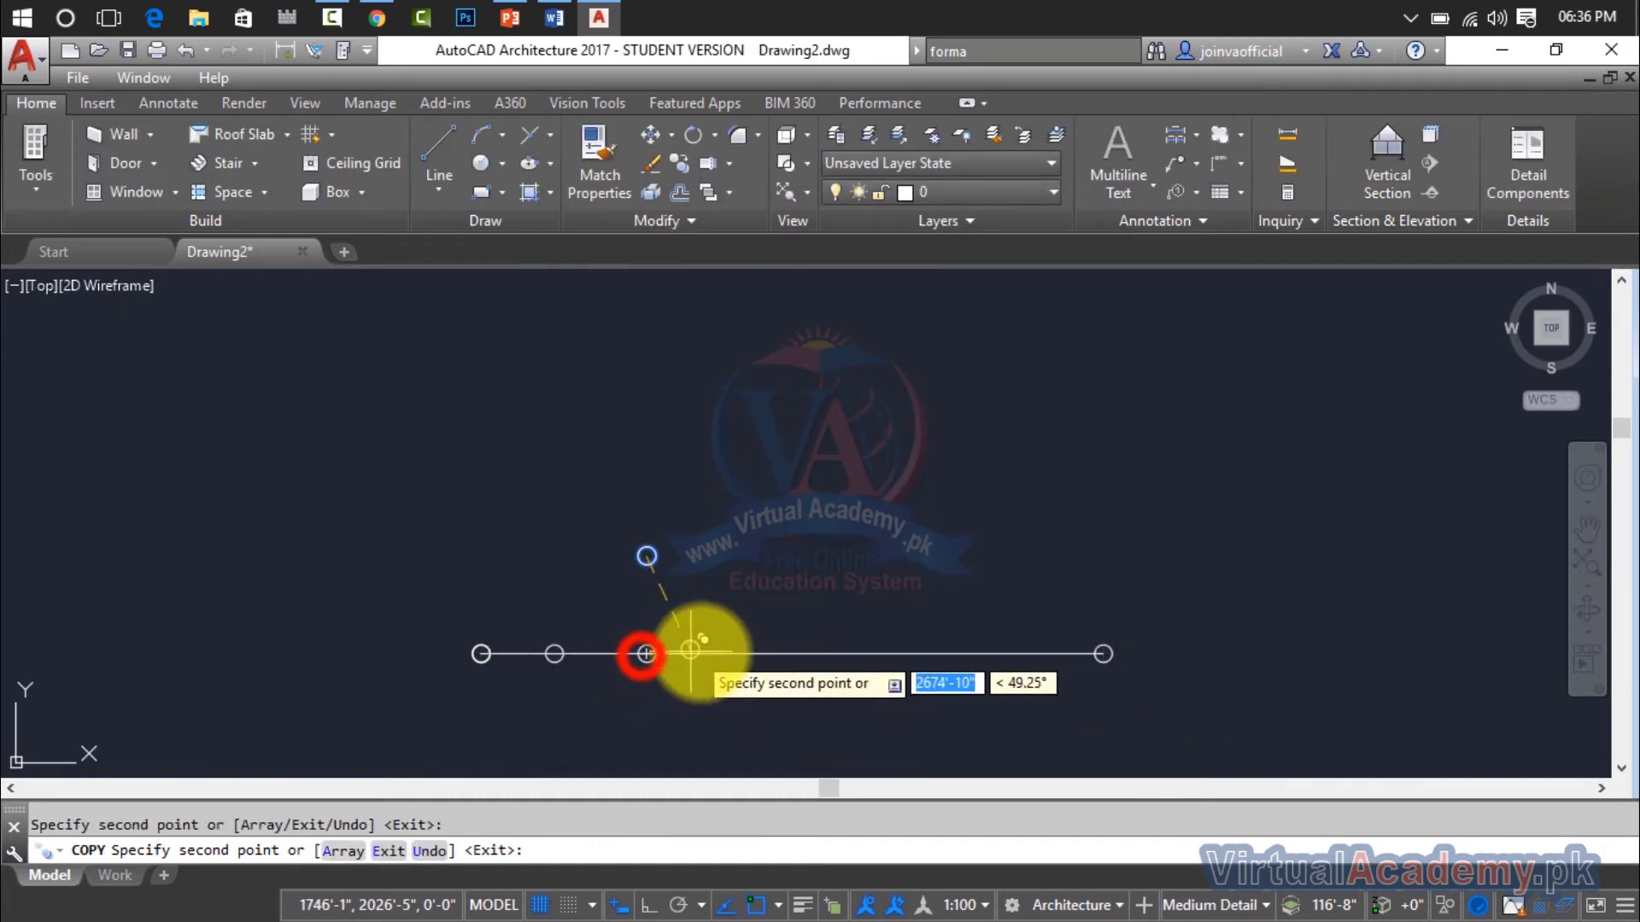
{"action": "left_click", "coordinate": [742, 653]}
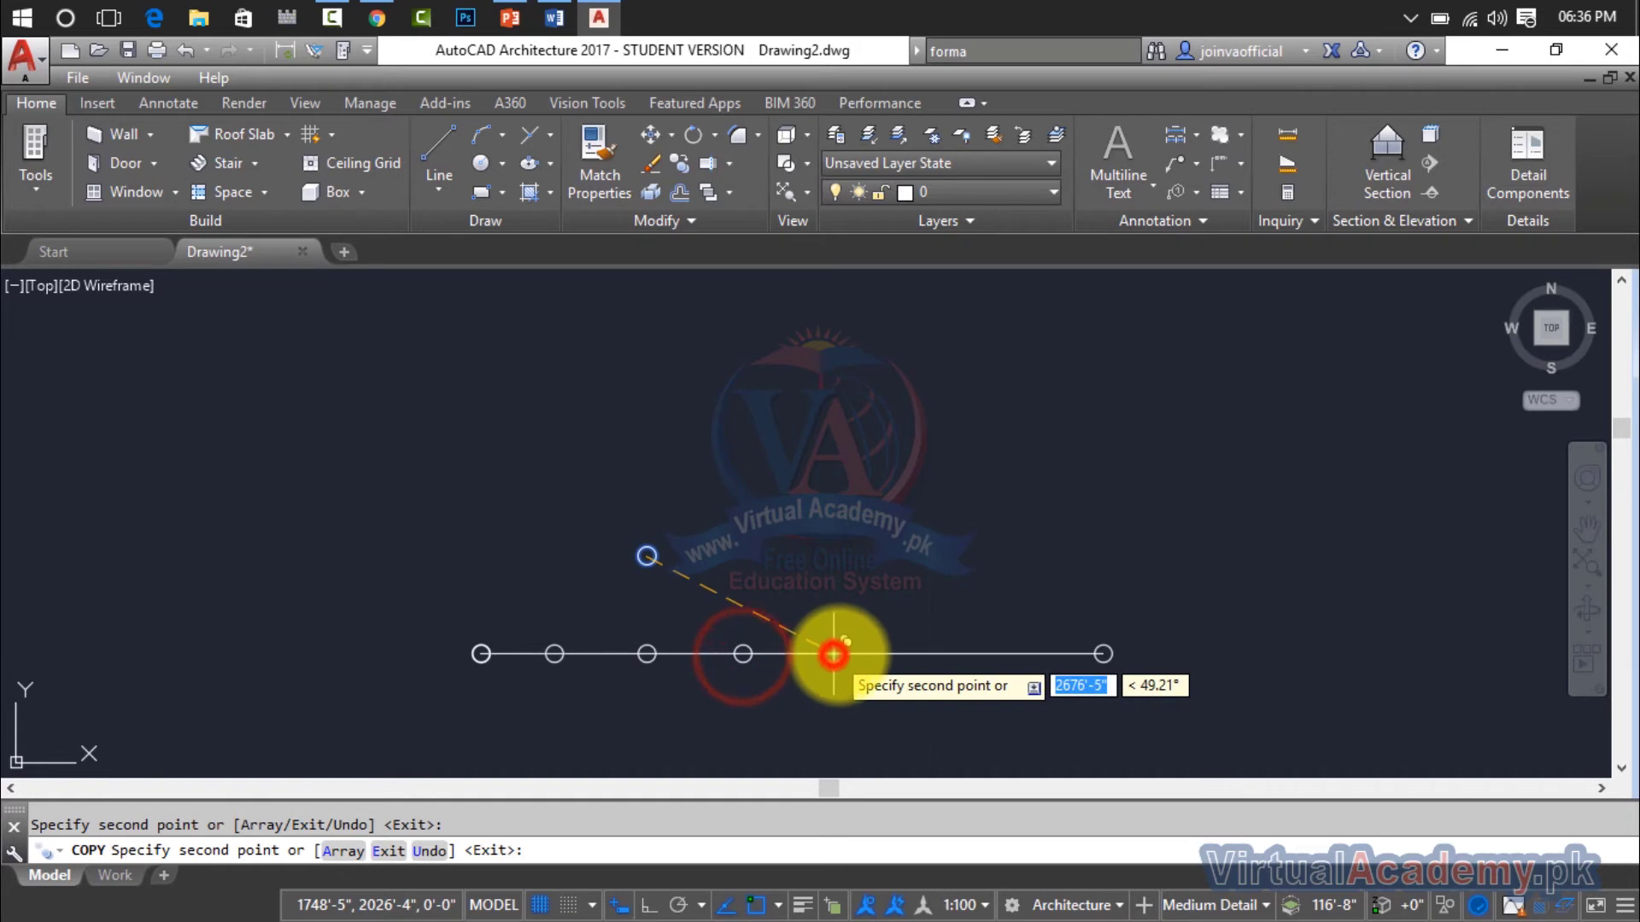
{"action": "left_click", "coordinate": [833, 654]}
{"action": "left_click", "coordinate": [928, 653]}
{"action": "left_click", "coordinate": [1013, 656]}
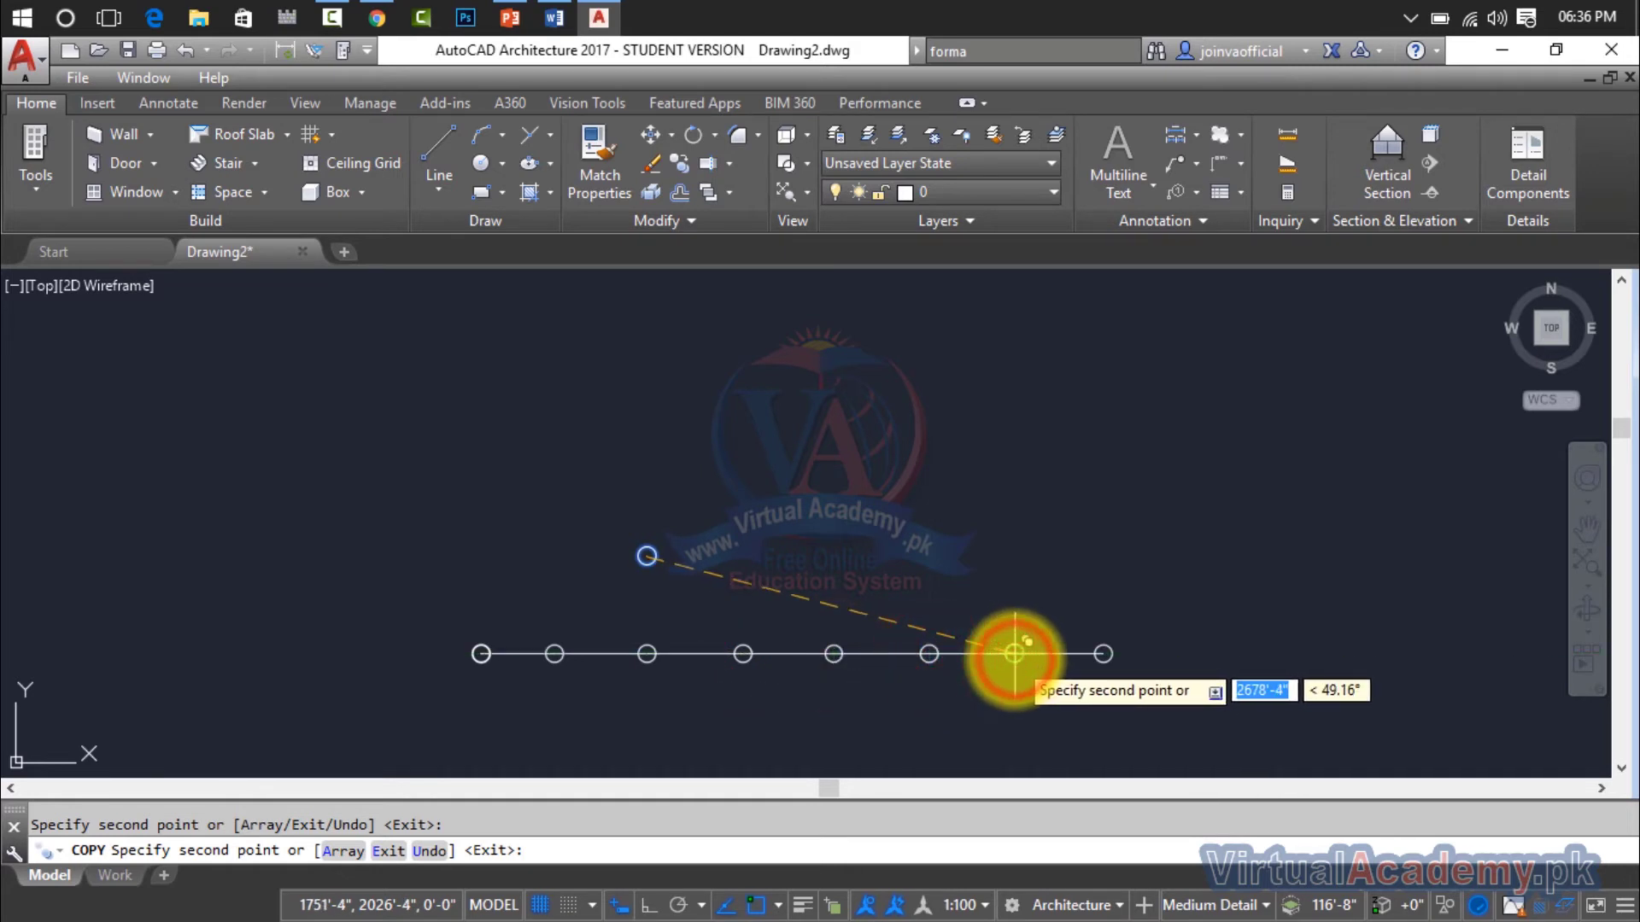
{"action": "key", "text": "Return"}
Delete the original source circle above the horizontal line
{"action": "left_click", "coordinate": [683, 500]}
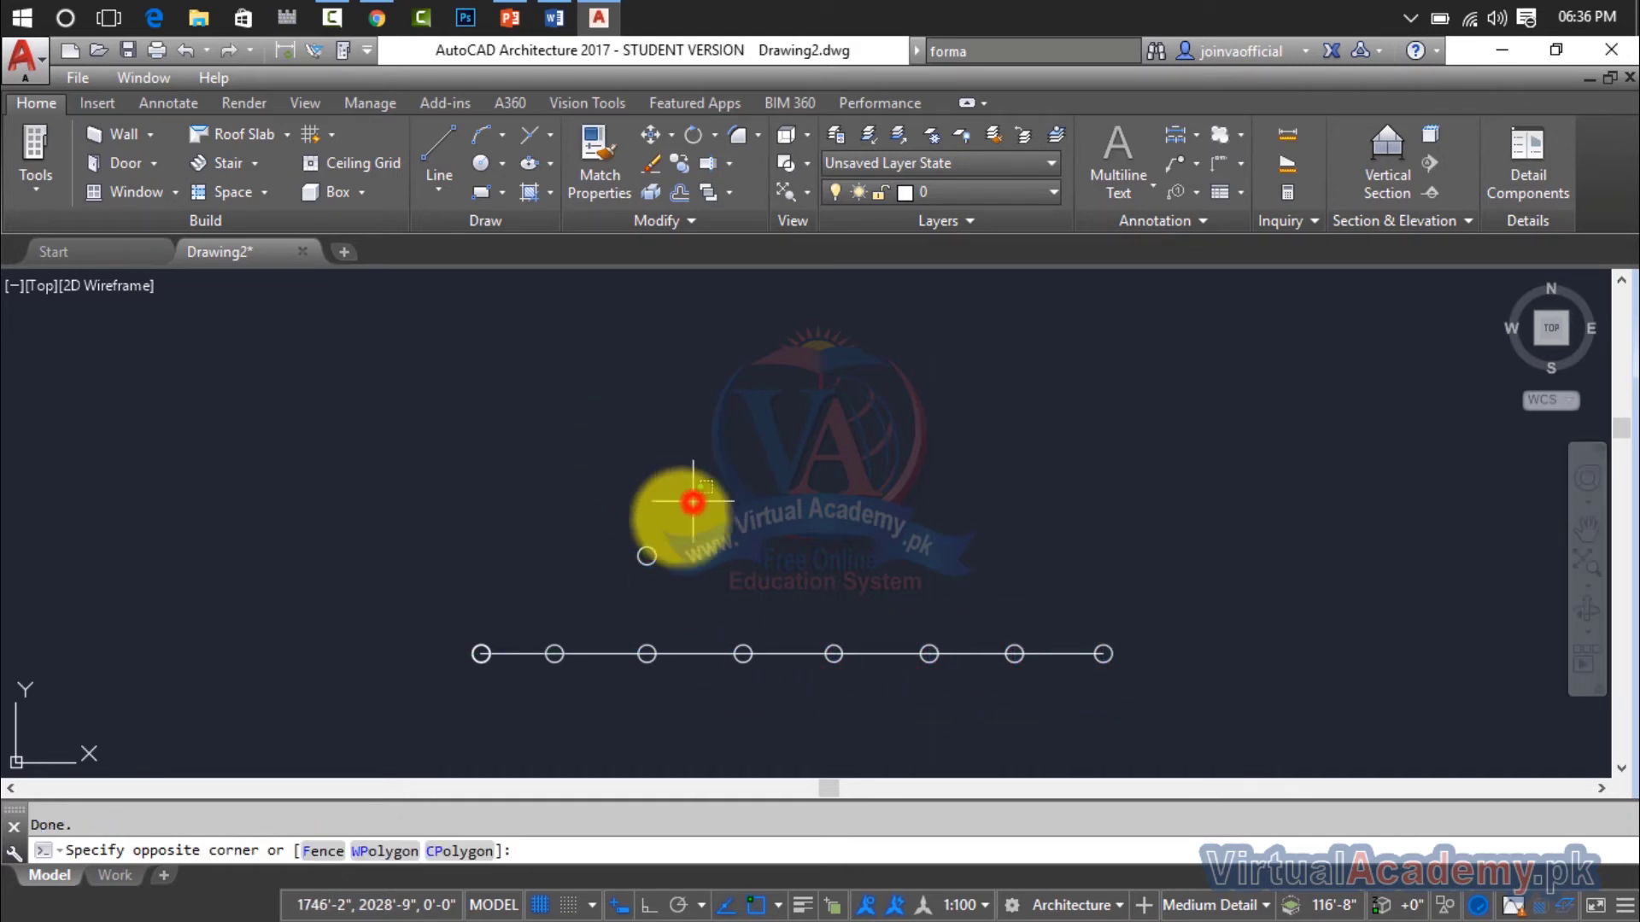
{"action": "left_click", "coordinate": [652, 714]}
{"action": "key", "text": "Delete"}
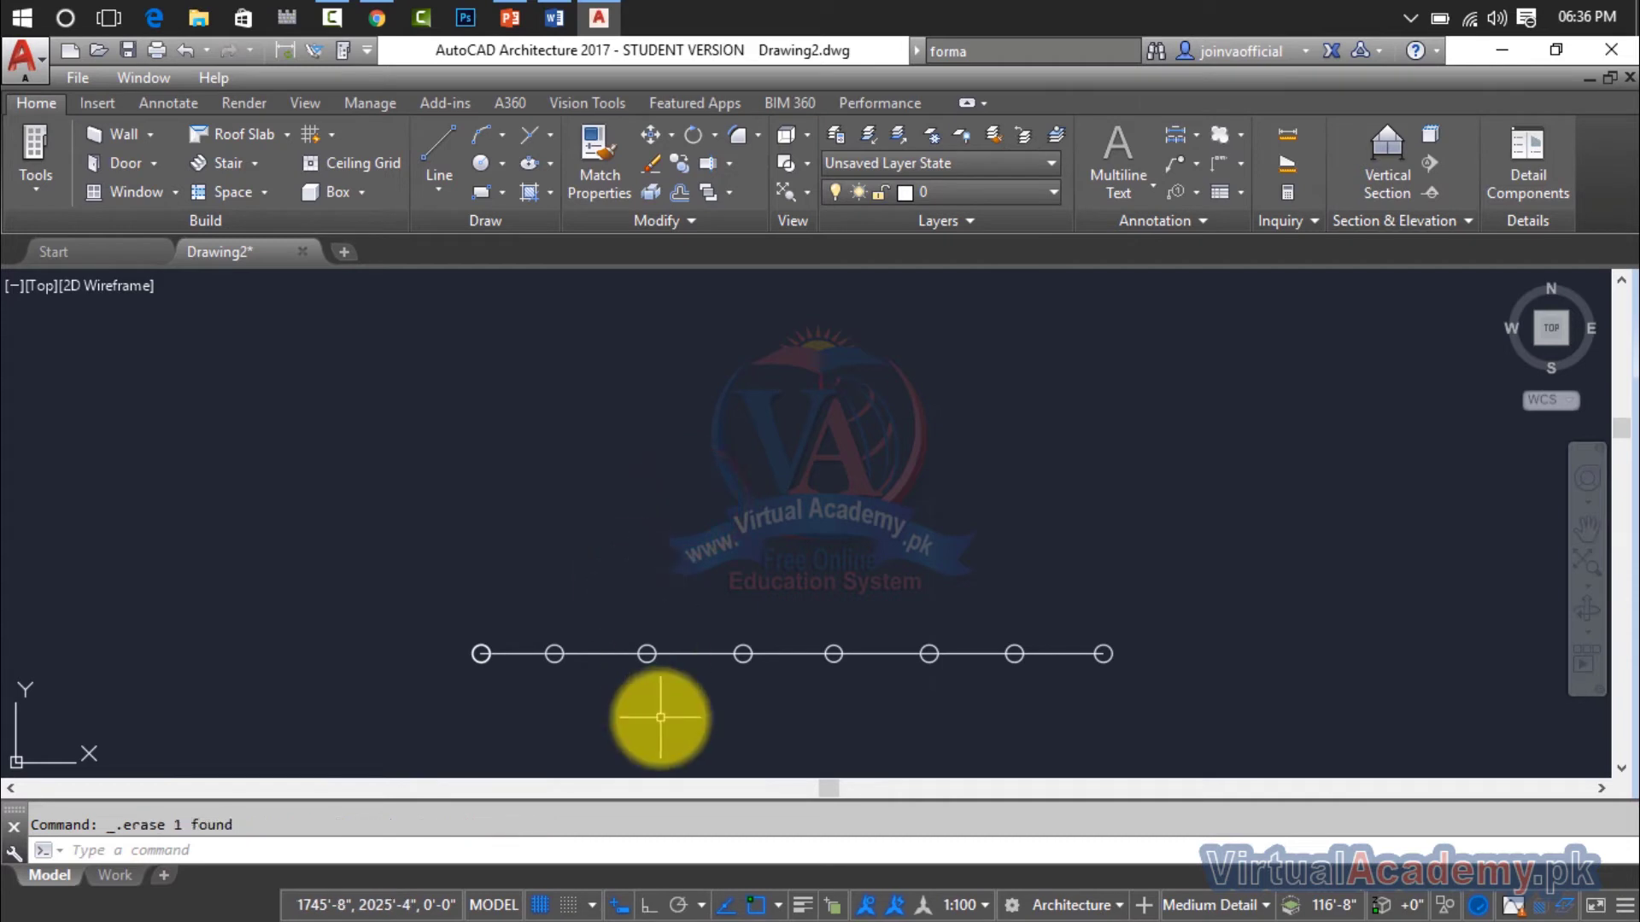
Delete all the circles along the horizontal line, keeping the line itself
{"action": "scroll", "coordinate": [652, 709], "scroll_direction": "up", "scroll_amount": 2}
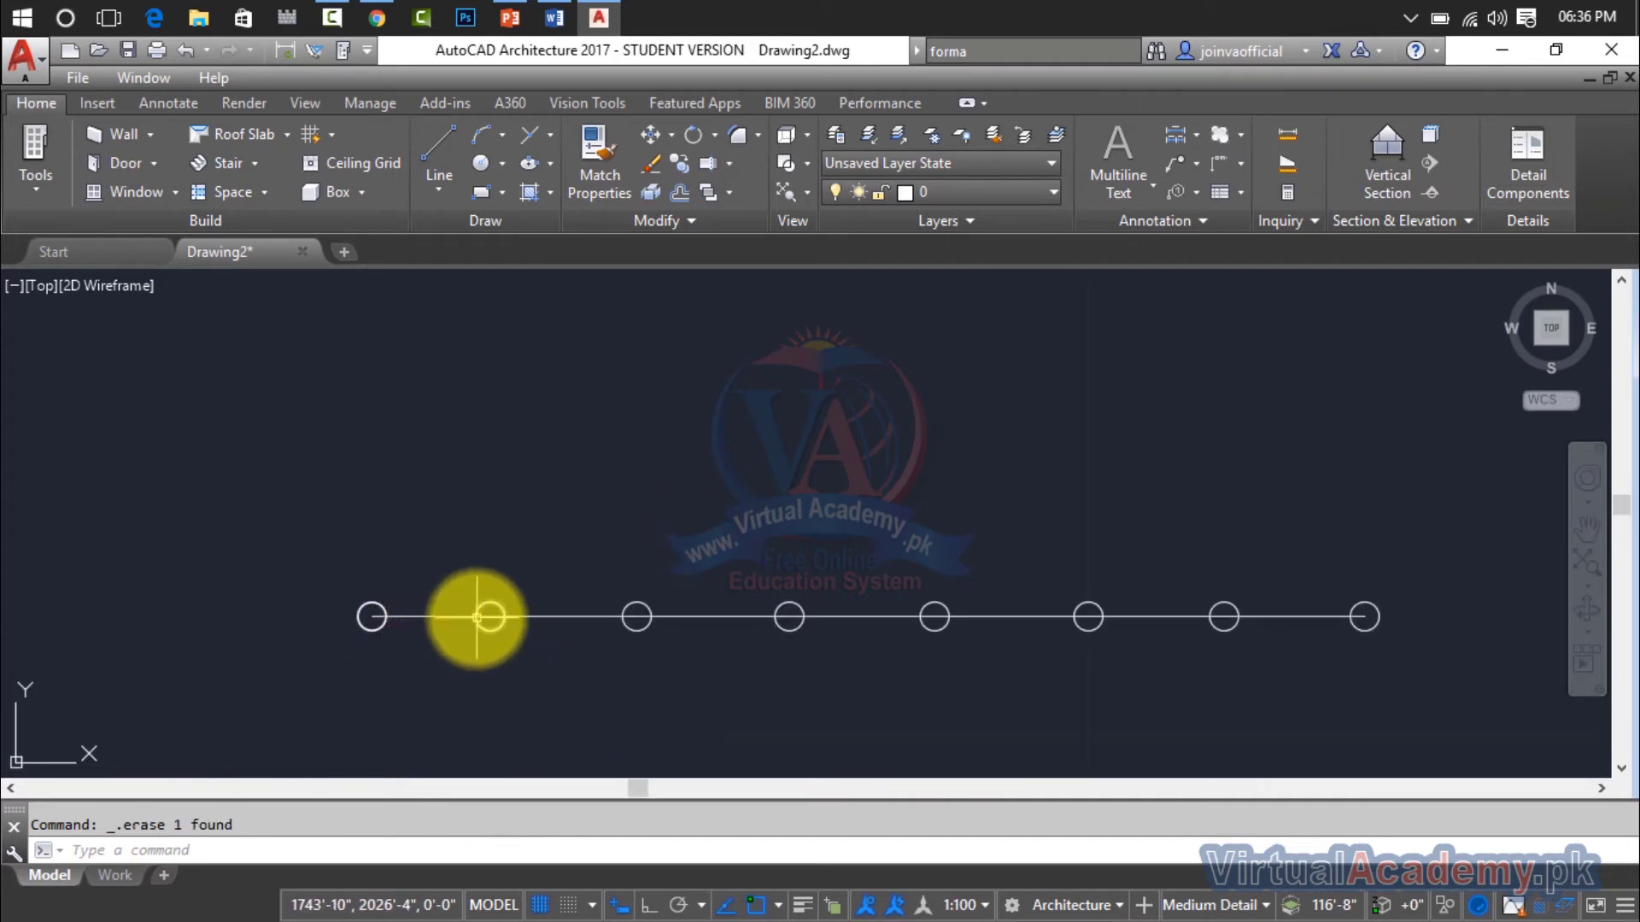
{"action": "left_click", "coordinate": [1397, 578]}
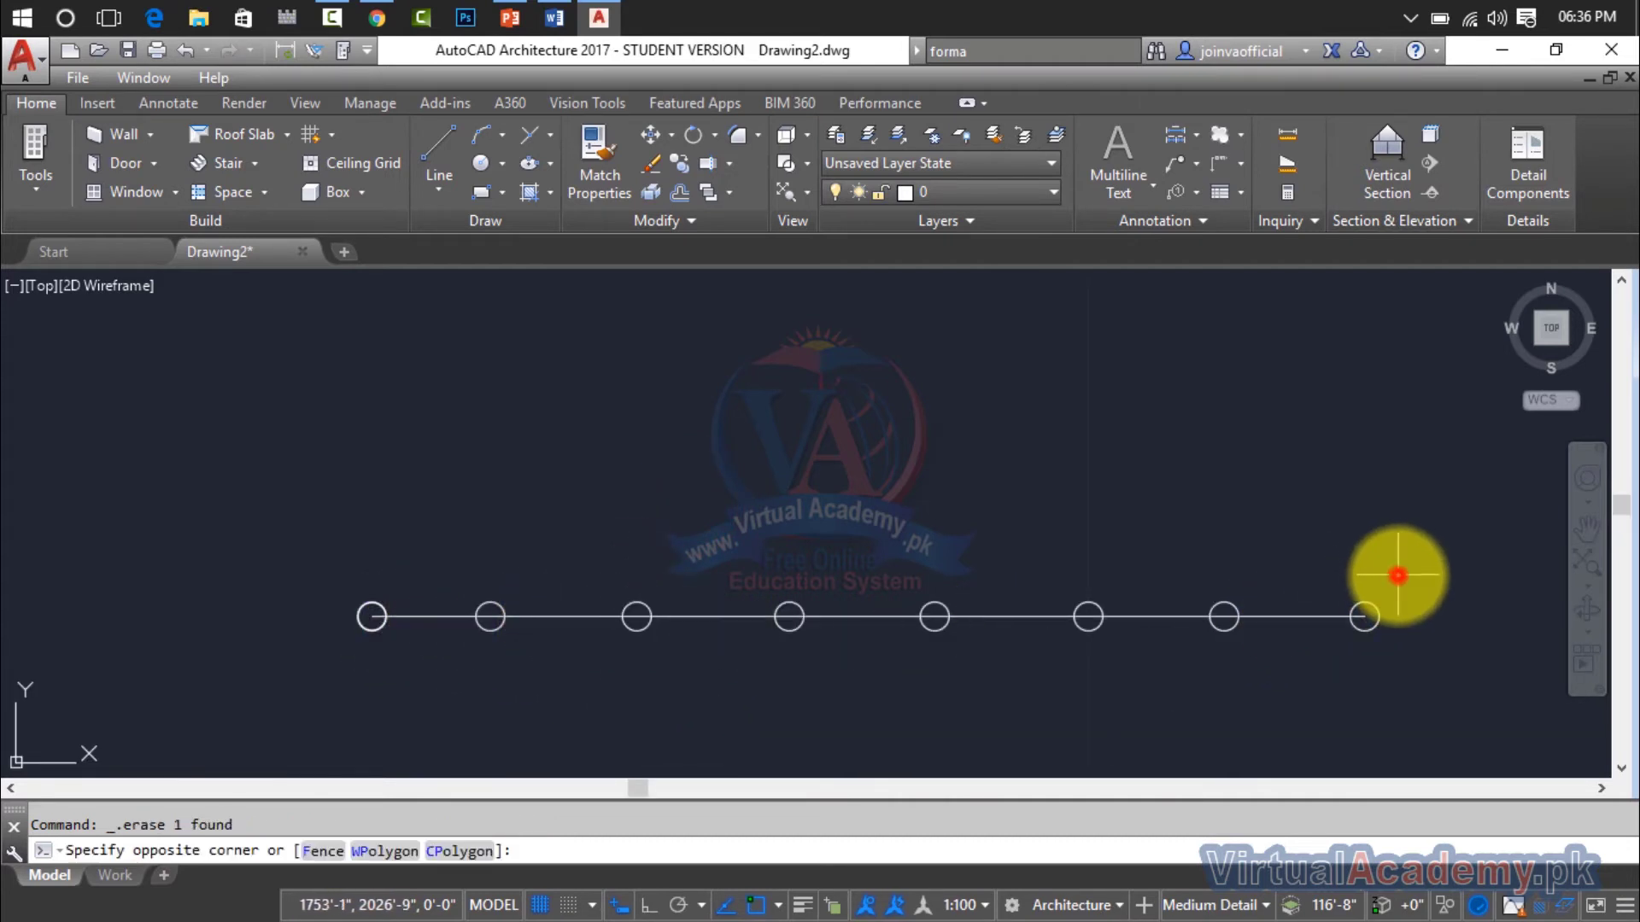
{"action": "left_click", "coordinate": [354, 604]}
{"action": "key", "text": "Delete"}
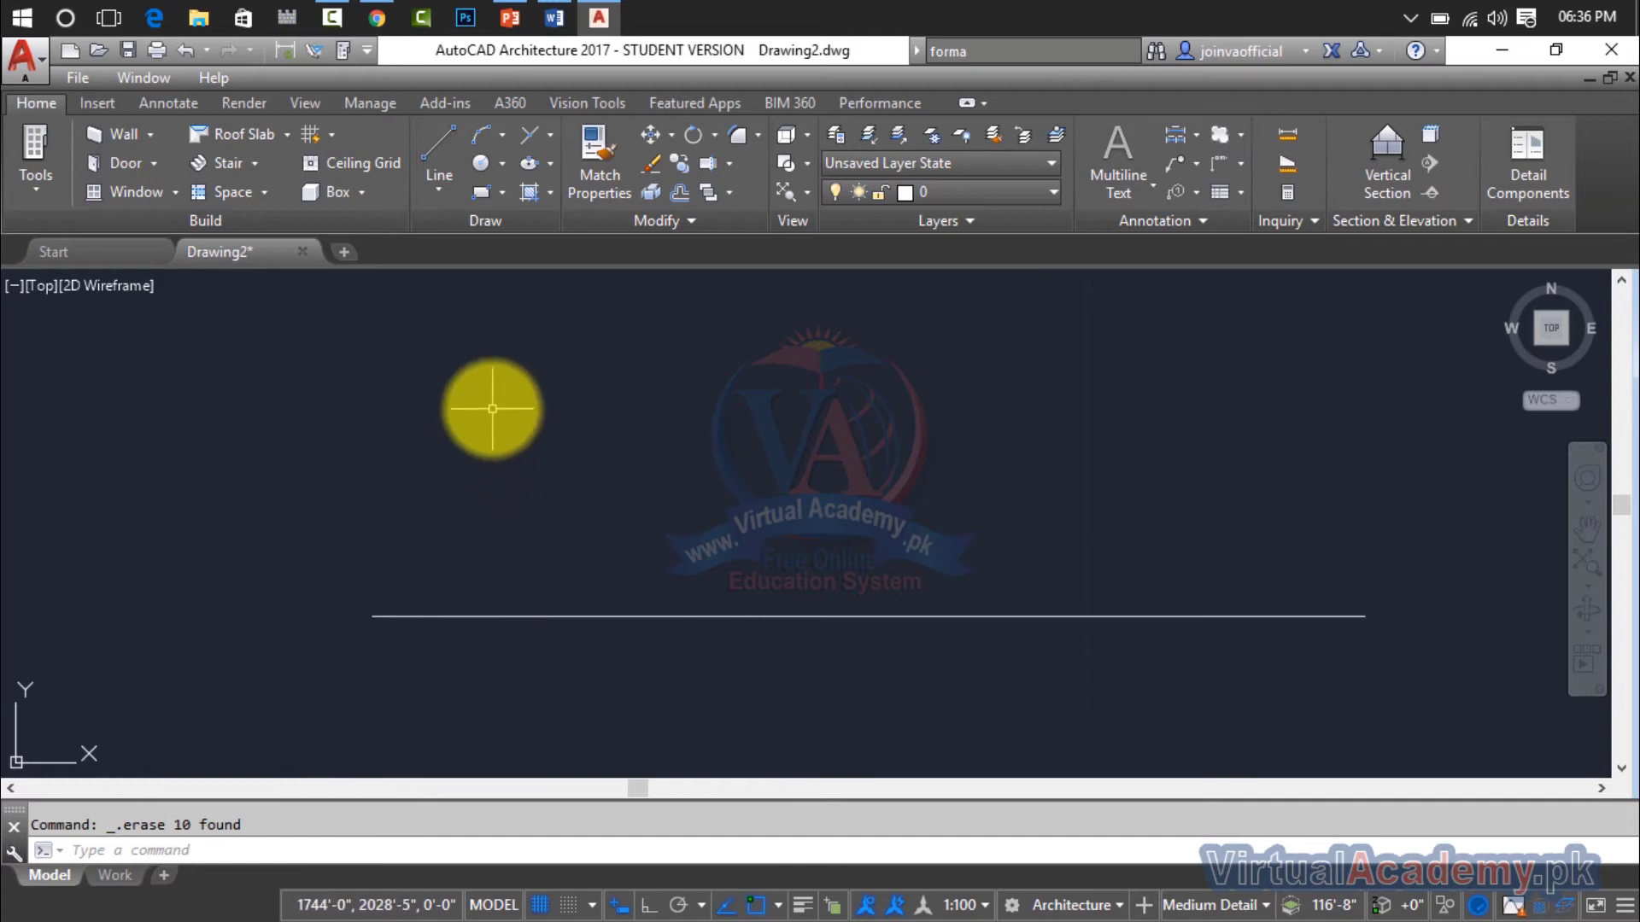
Divide the horizontal line into 5 equal segments with the Divide command
{"action": "left_click", "coordinate": [554, 141]}
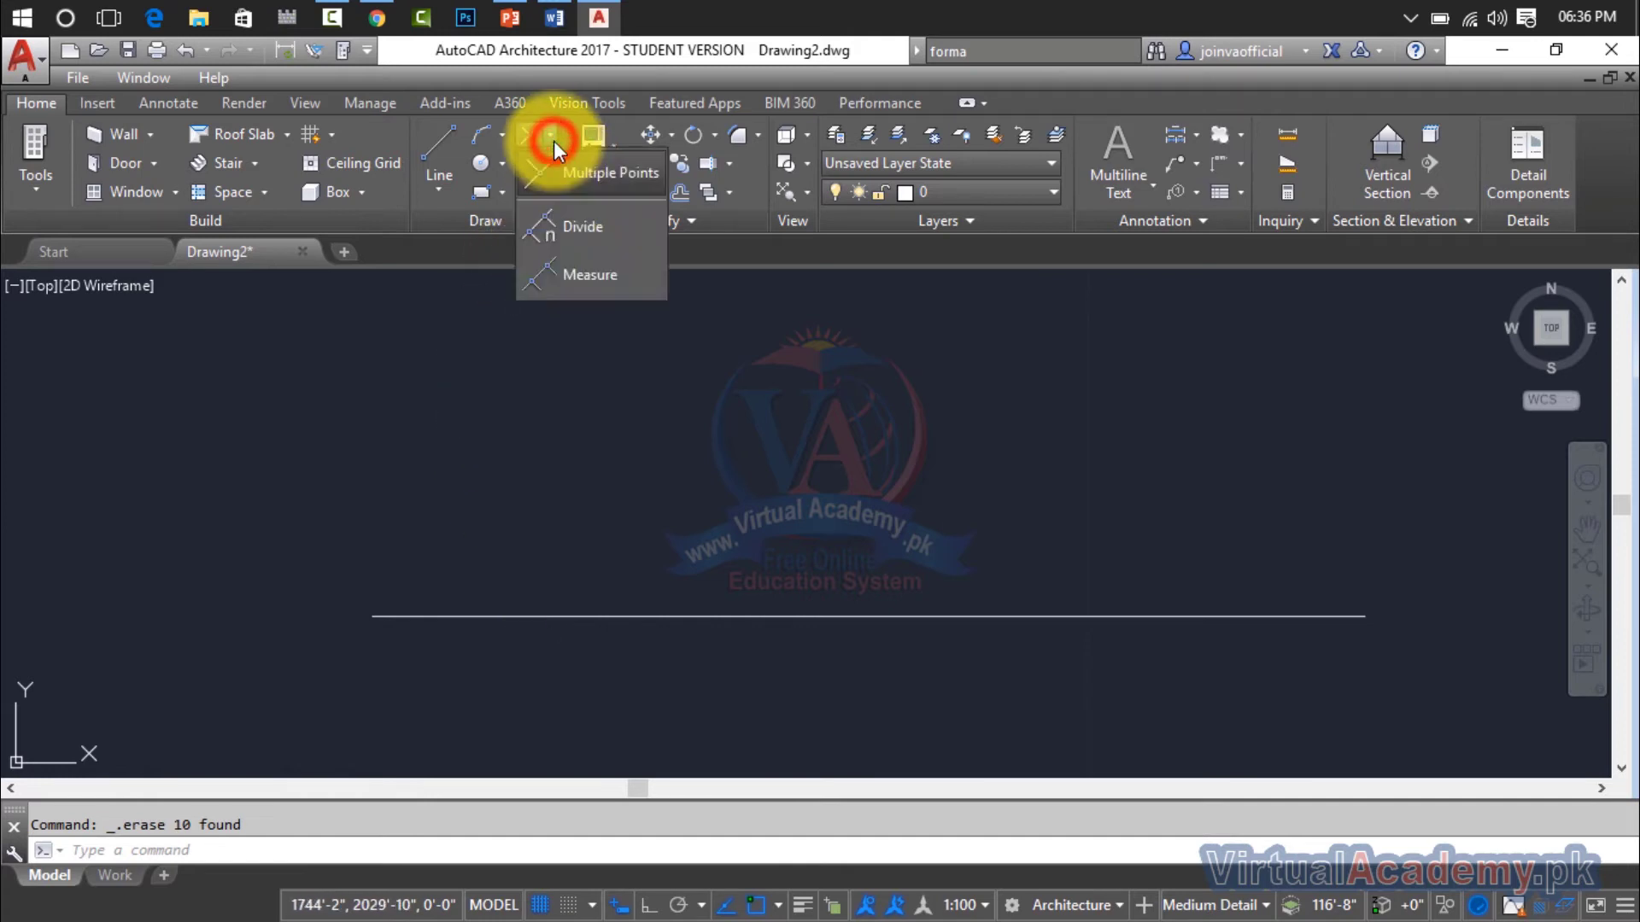
{"action": "left_click", "coordinate": [566, 231]}
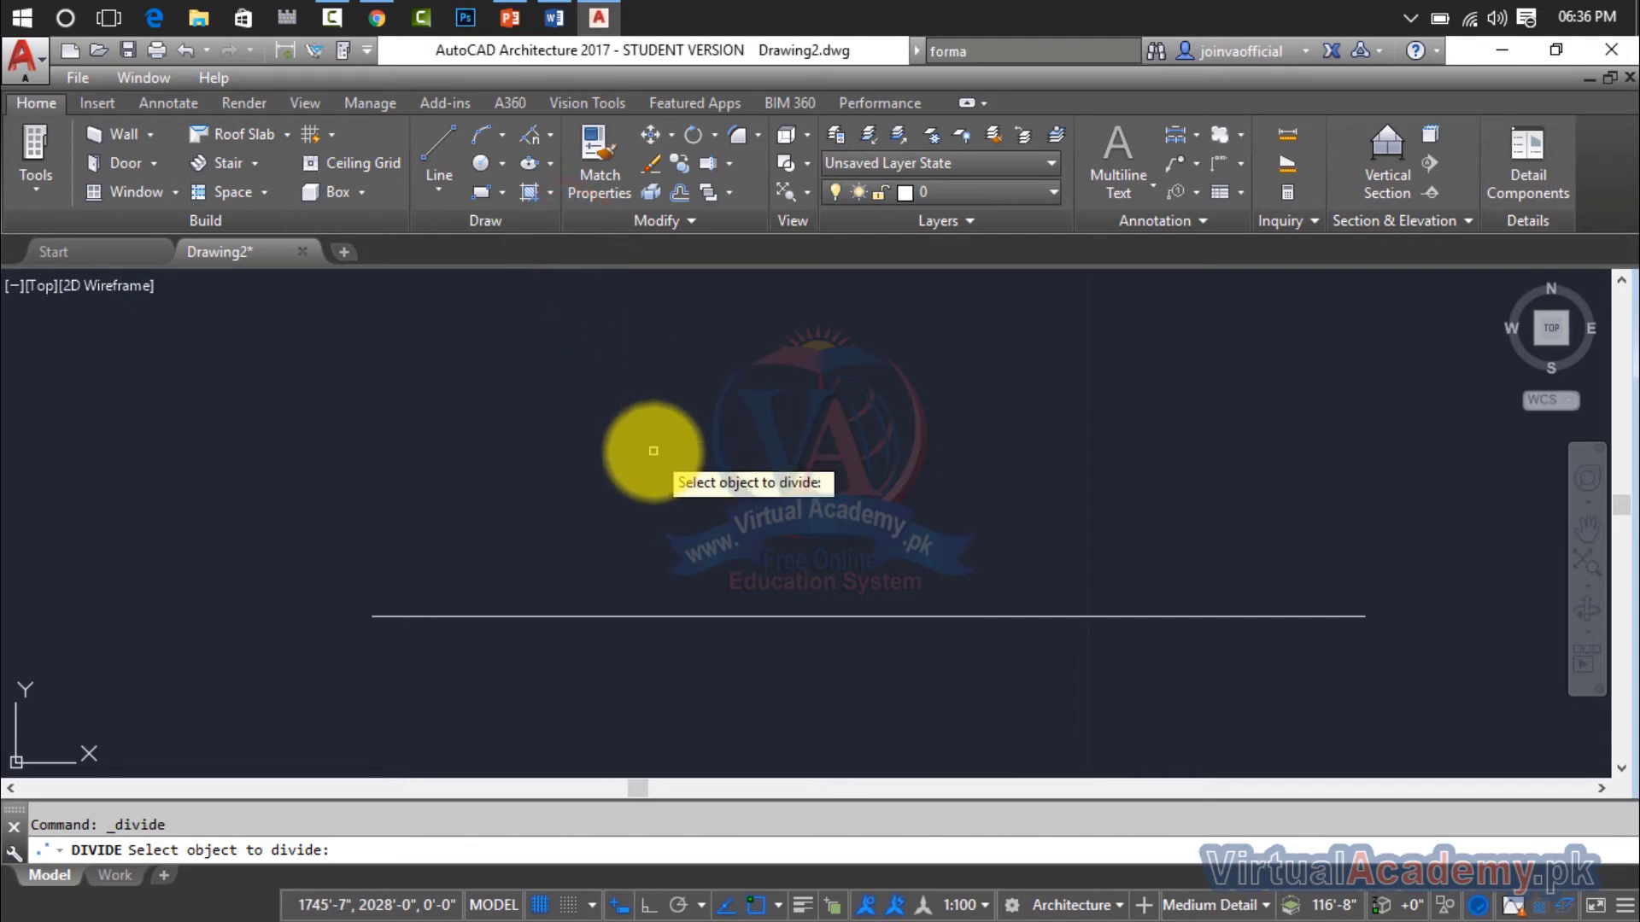
{"action": "left_click", "coordinate": [726, 615]}
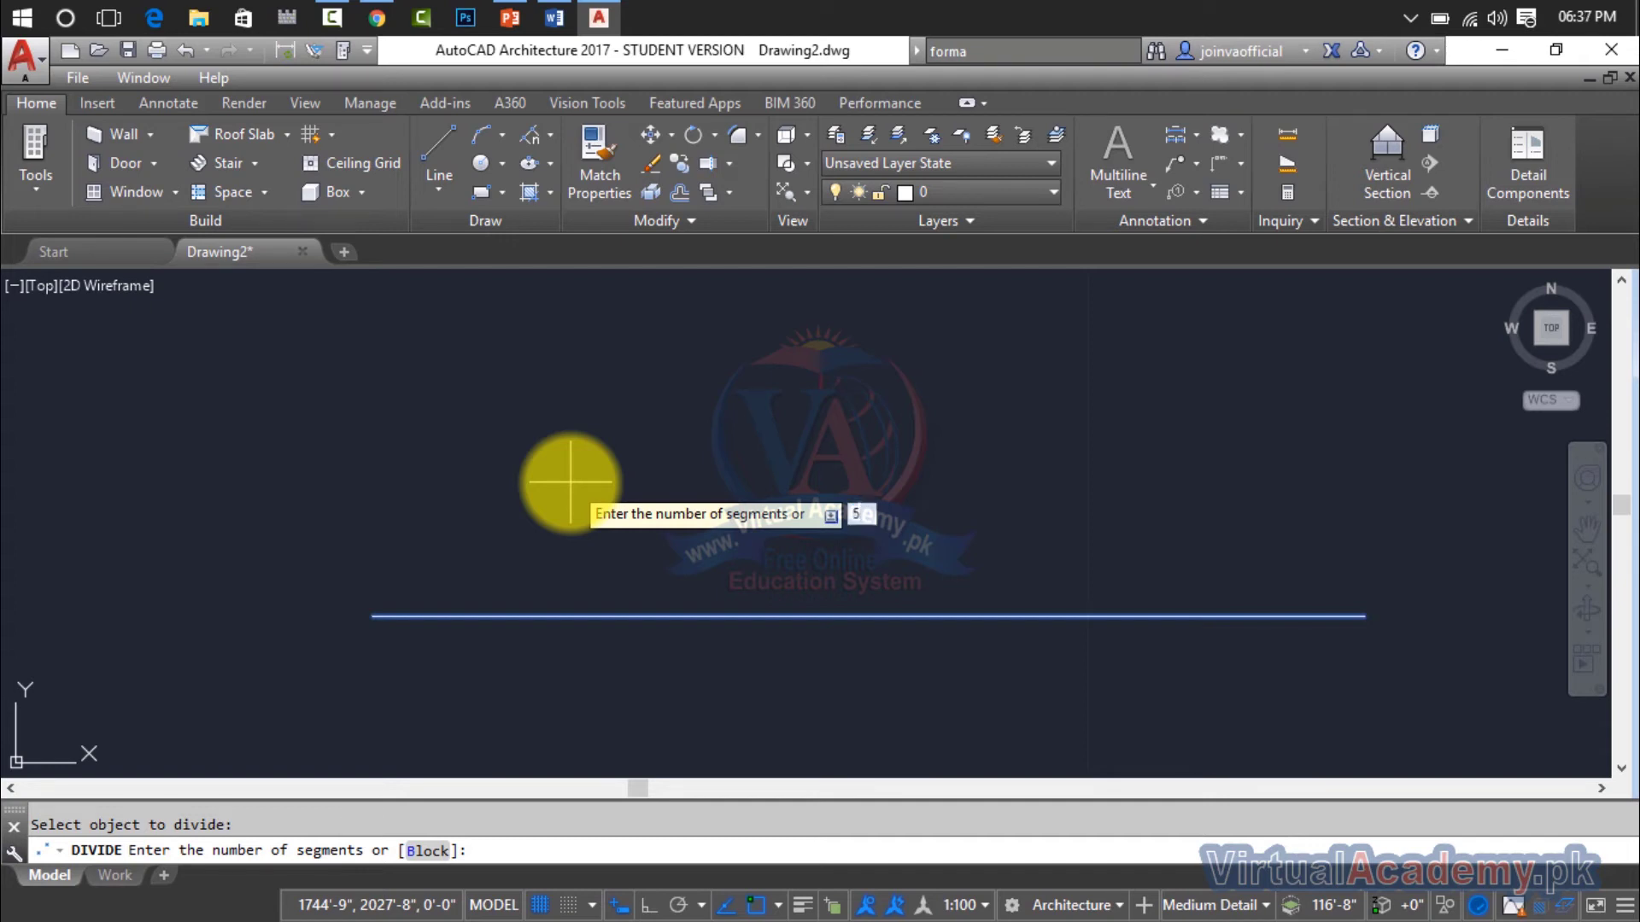
{"action": "key", "text": "Return"}
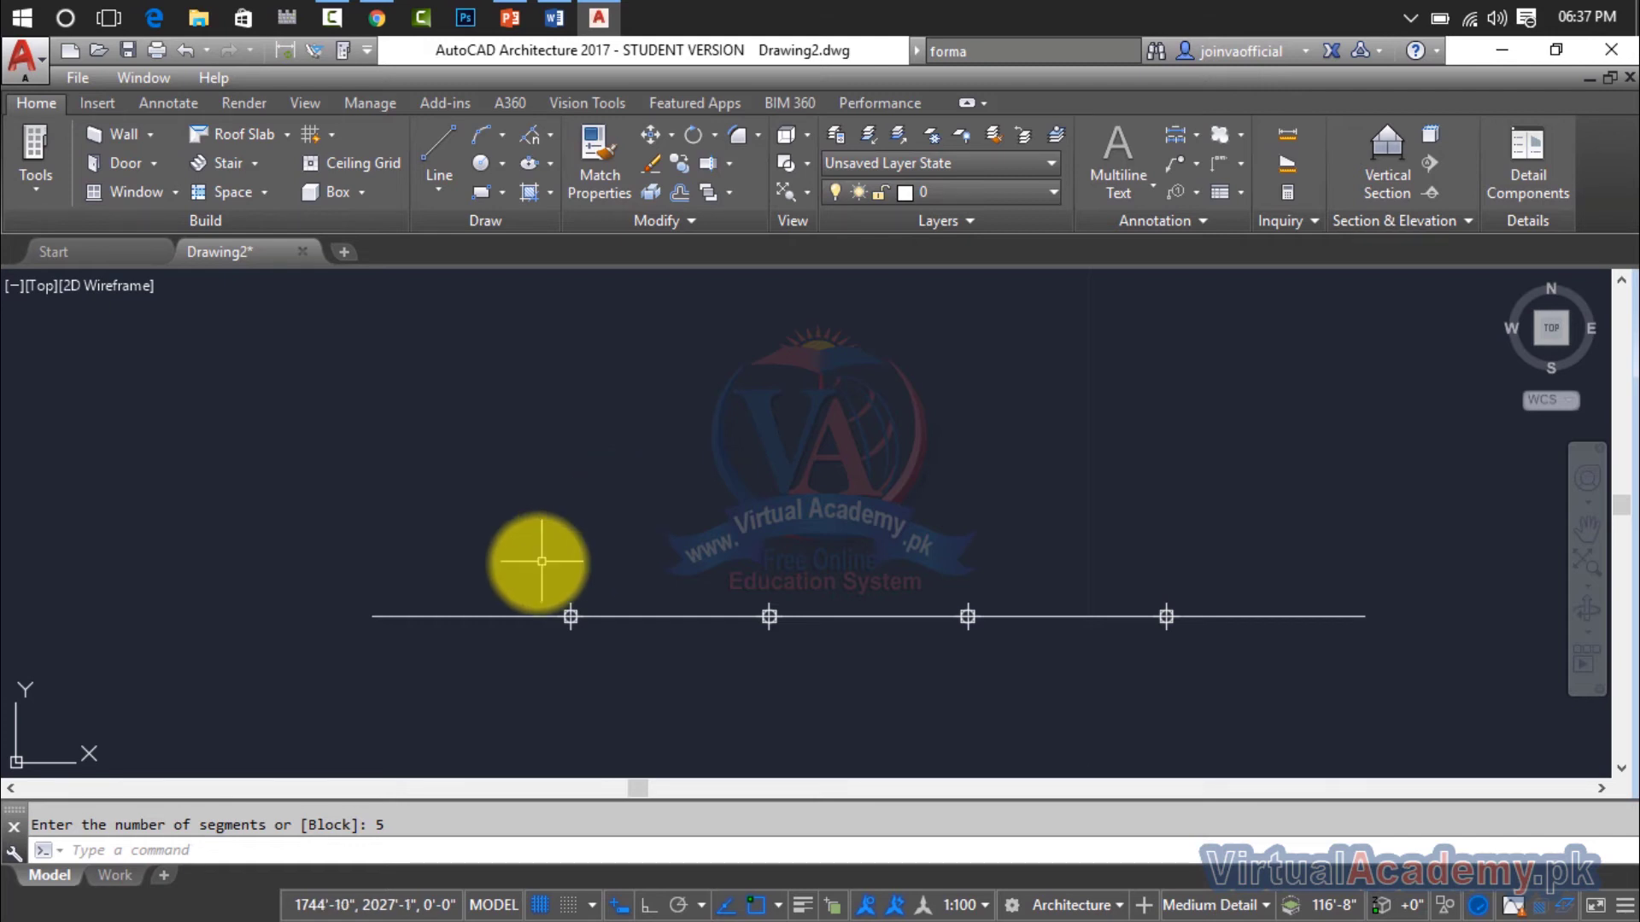
Check with a crossing selection over each of the five segments whether the divided line is still one object, and clear the selection
{"action": "left_click", "coordinate": [463, 541]}
{"action": "left_click", "coordinate": [429, 662]}
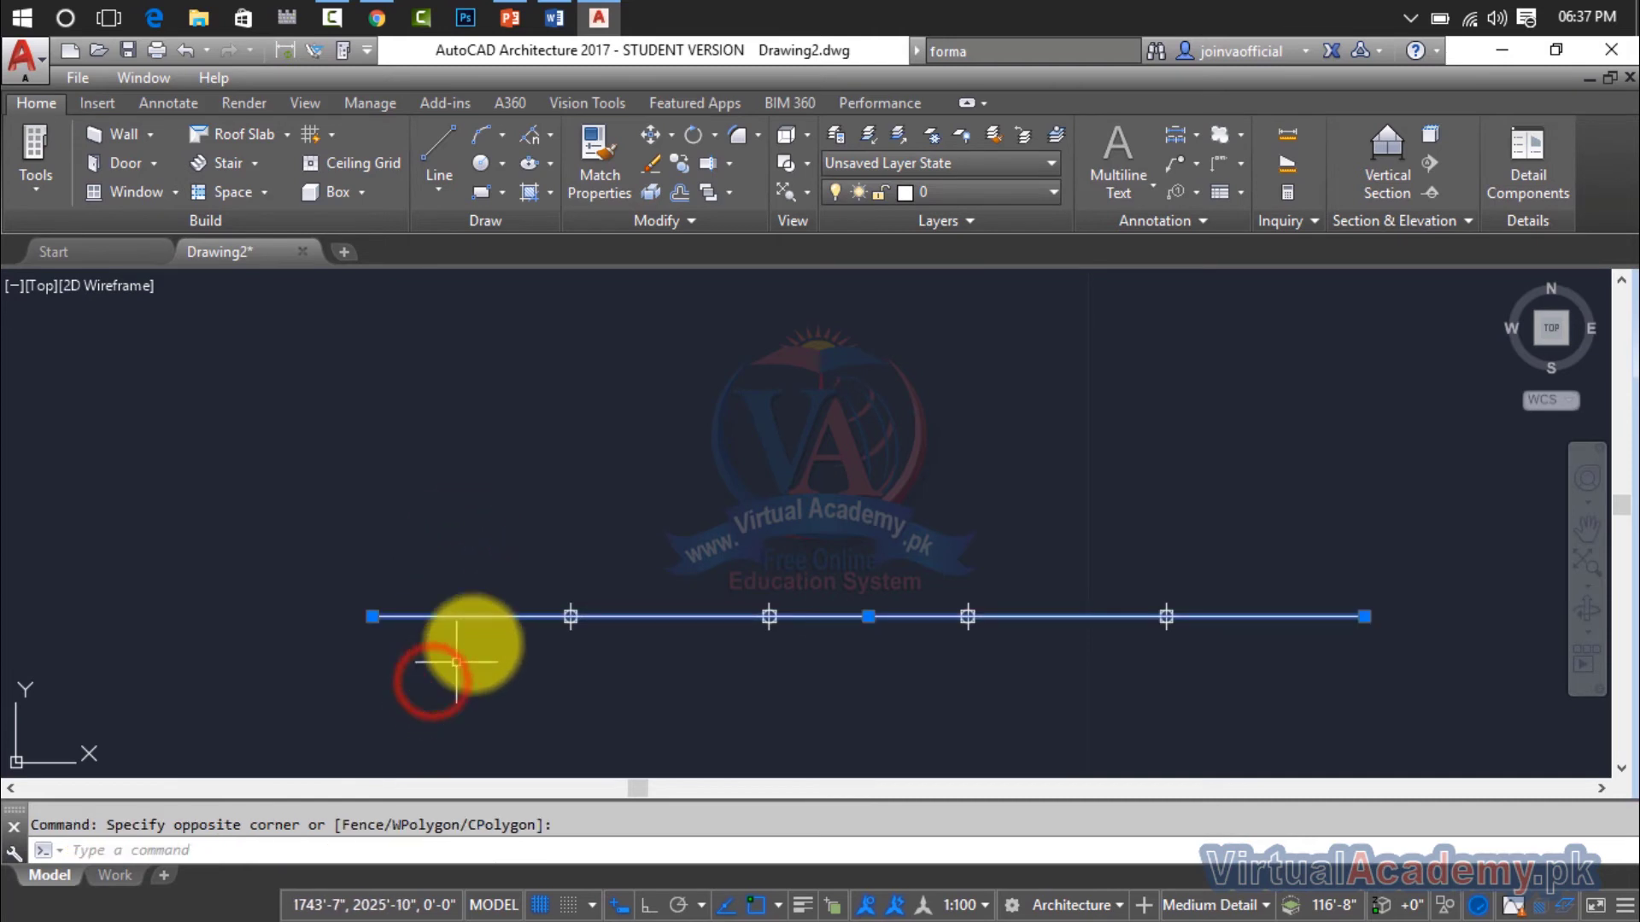
{"action": "left_click", "coordinate": [682, 542]}
{"action": "left_click", "coordinate": [658, 695]}
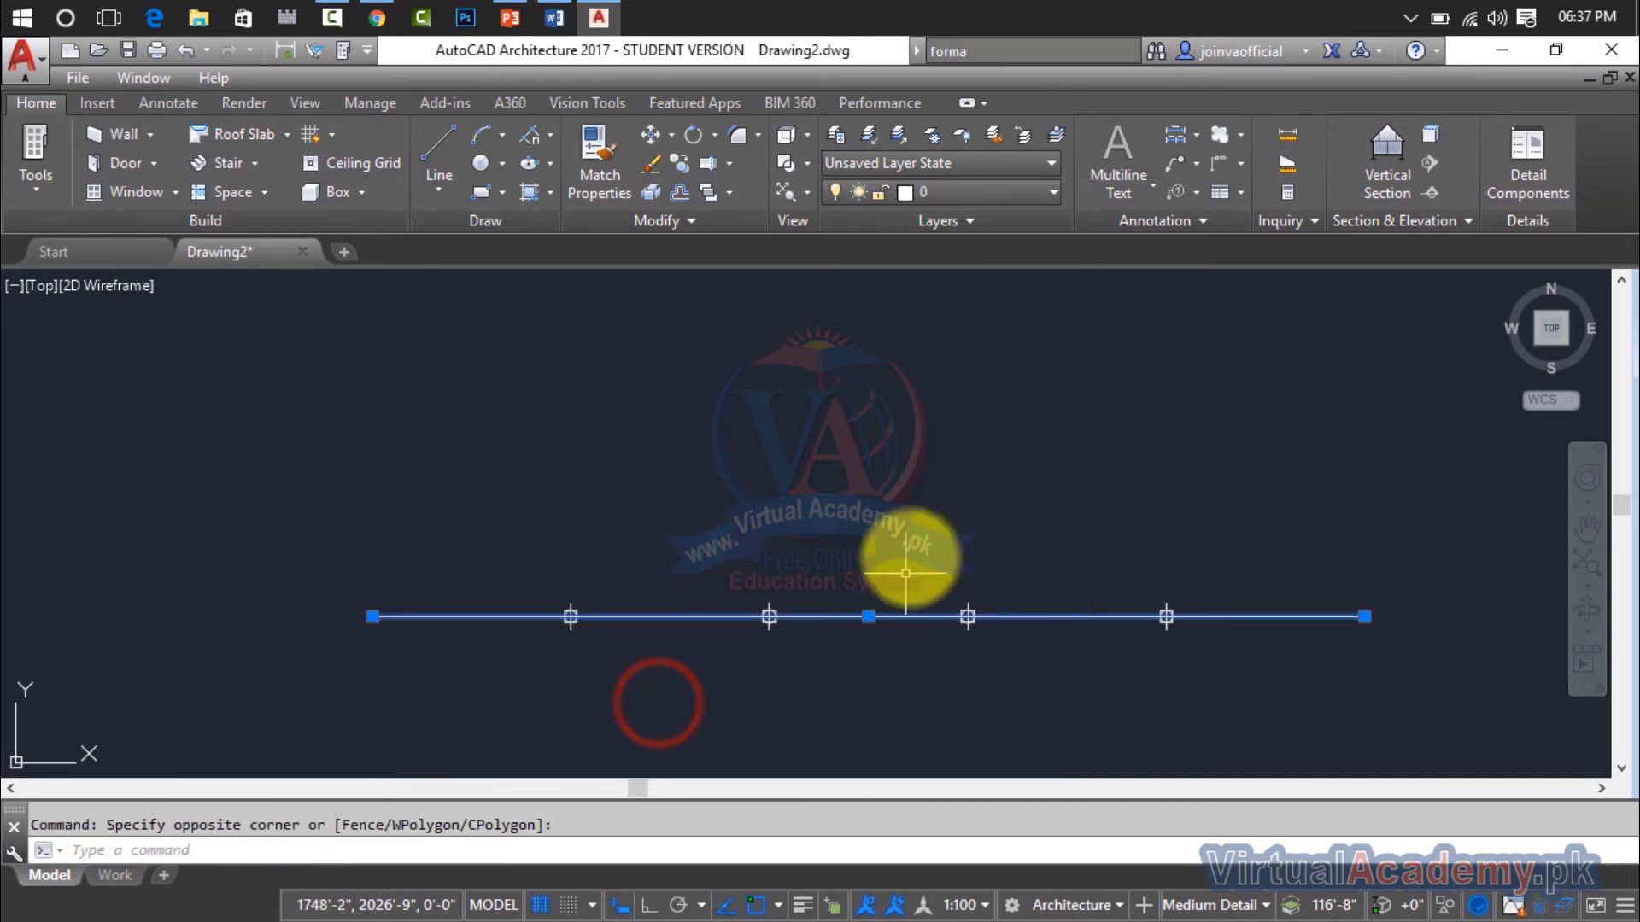
{"action": "left_click", "coordinate": [910, 542]}
{"action": "left_click", "coordinate": [854, 703]}
{"action": "left_click", "coordinate": [1129, 517]}
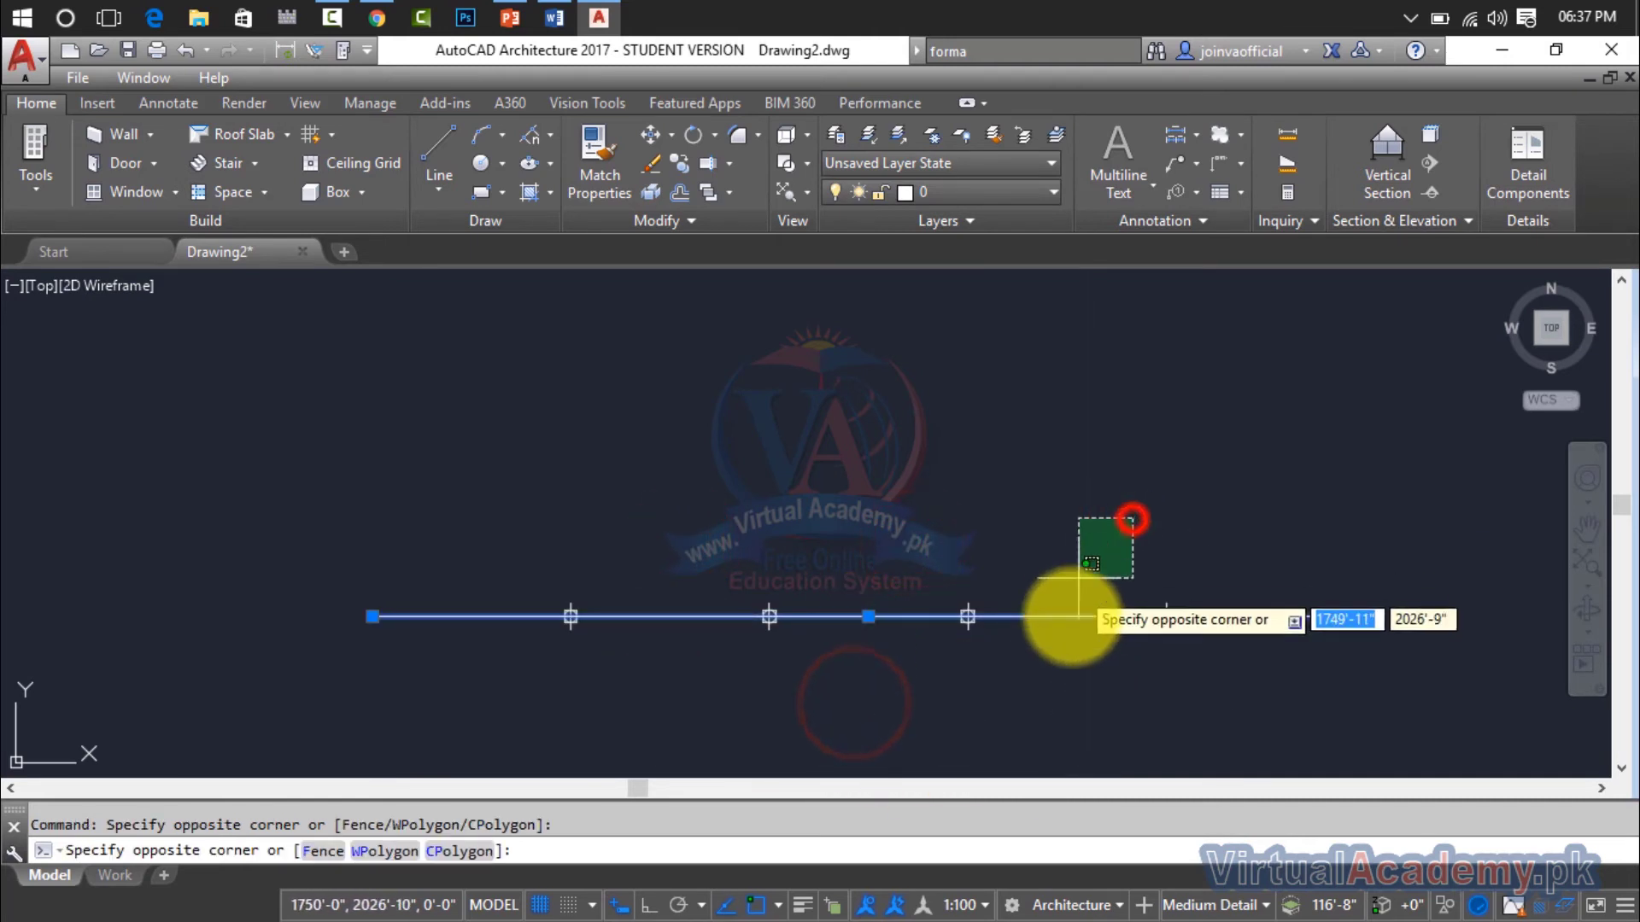
{"action": "left_click", "coordinate": [1066, 699]}
{"action": "left_click", "coordinate": [1334, 477]}
{"action": "left_click", "coordinate": [1243, 720]}
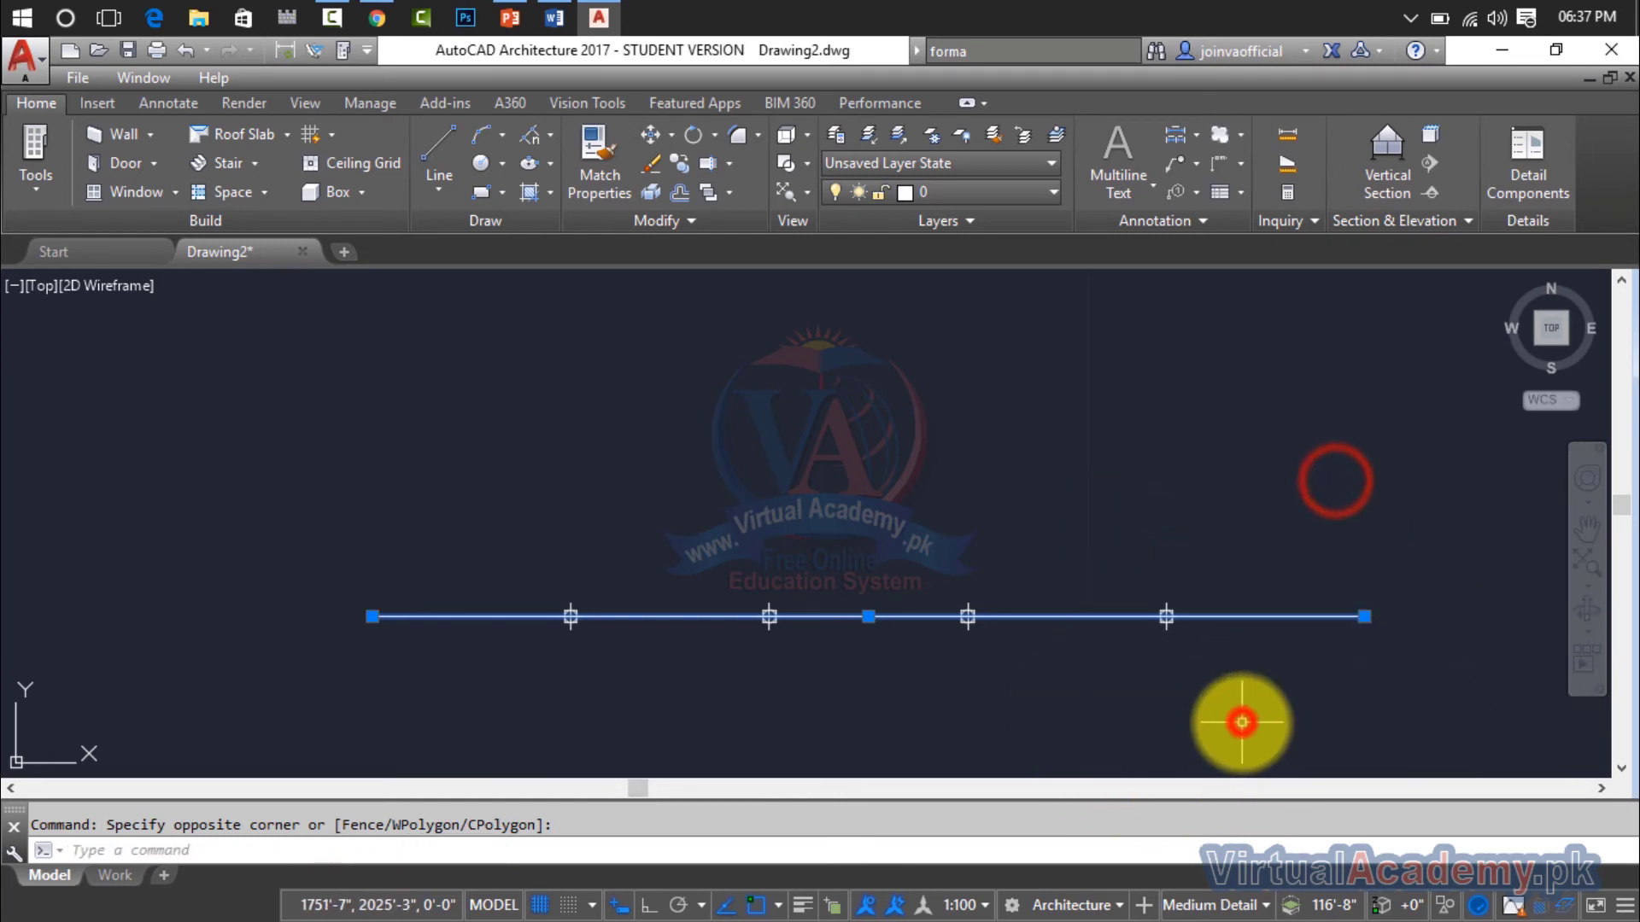
{"action": "key", "text": "Escape"}
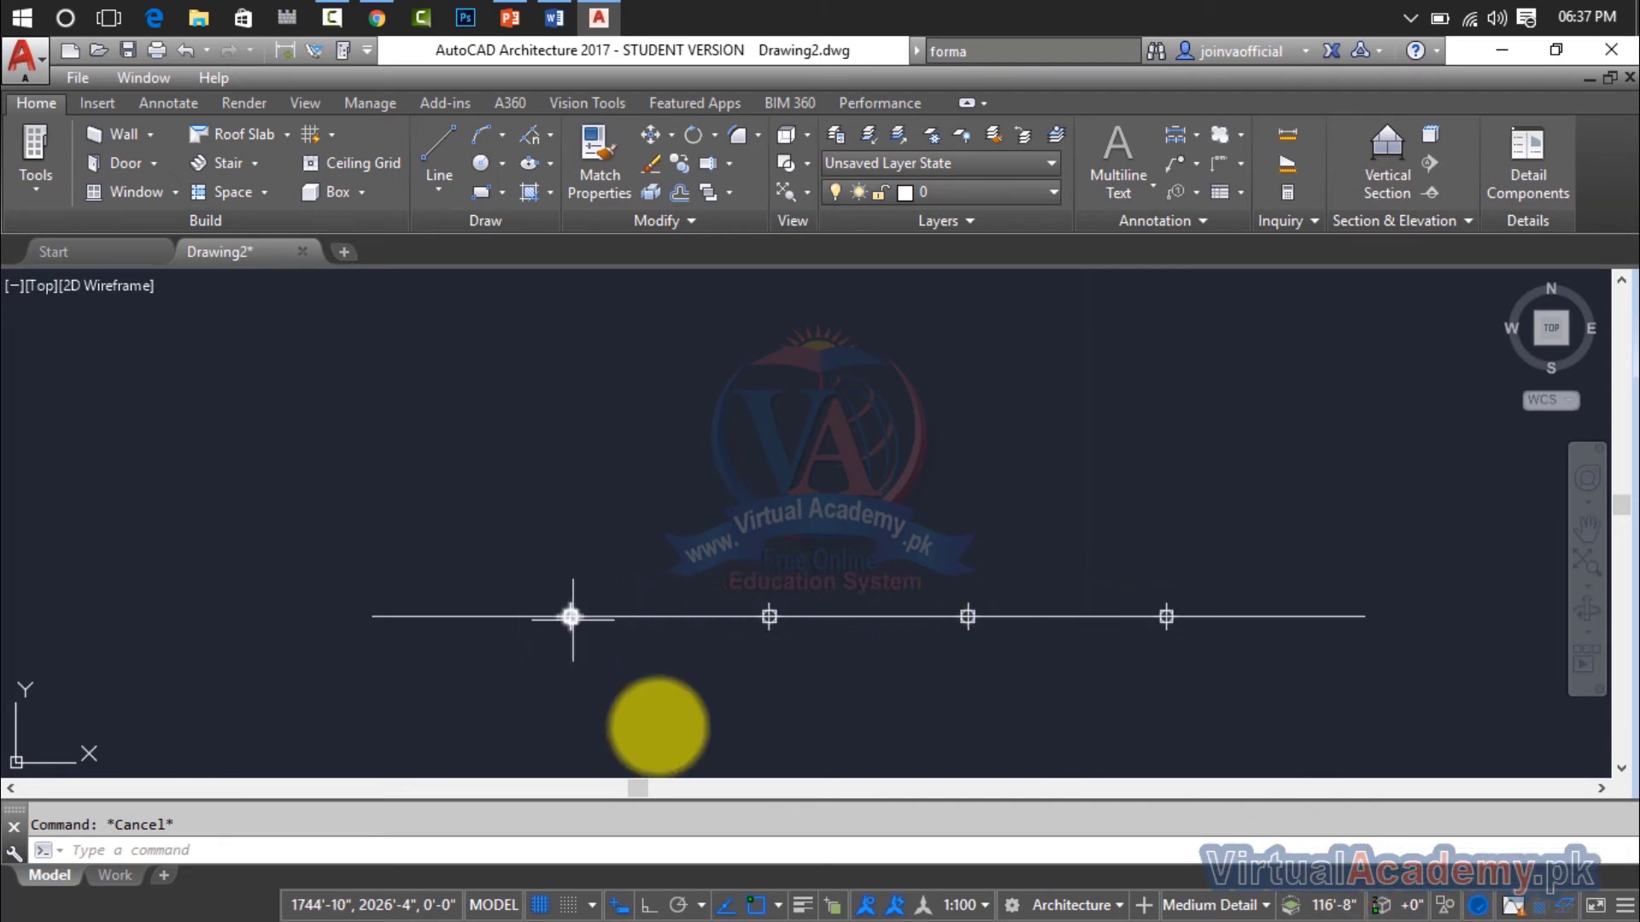
Draw a small circle freehand above the first division point of the line
{"action": "type", "text": "c"}
{"action": "key", "text": "Return"}
{"action": "left_click", "coordinate": [561, 442]}
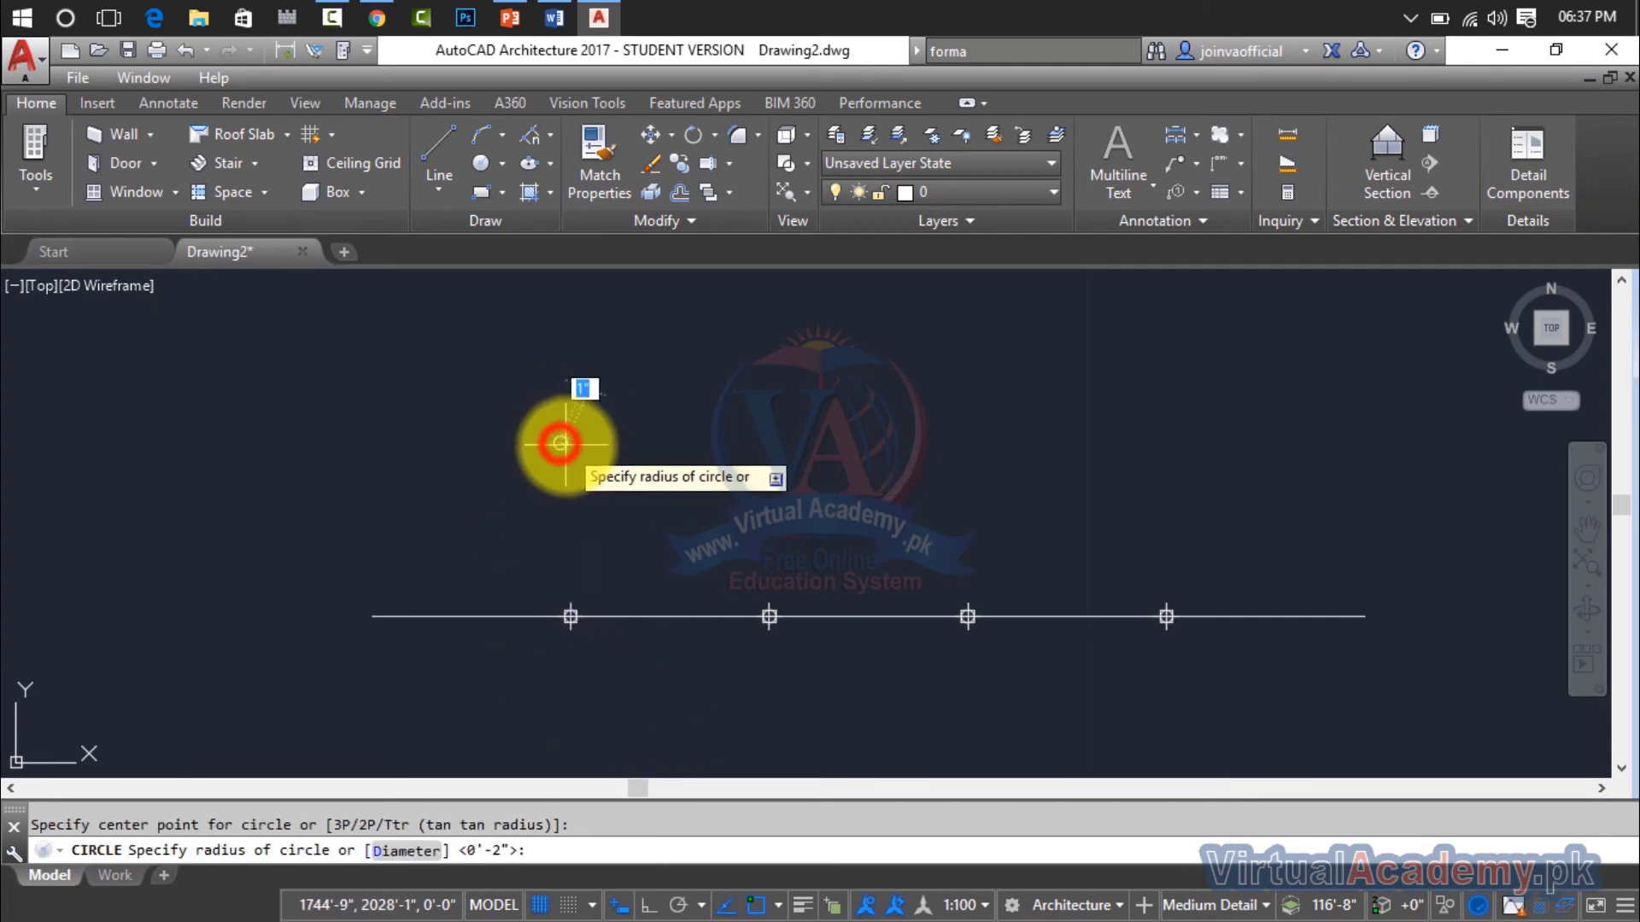
{"action": "scroll", "coordinate": [570, 425], "scroll_direction": "up", "scroll_amount": 2}
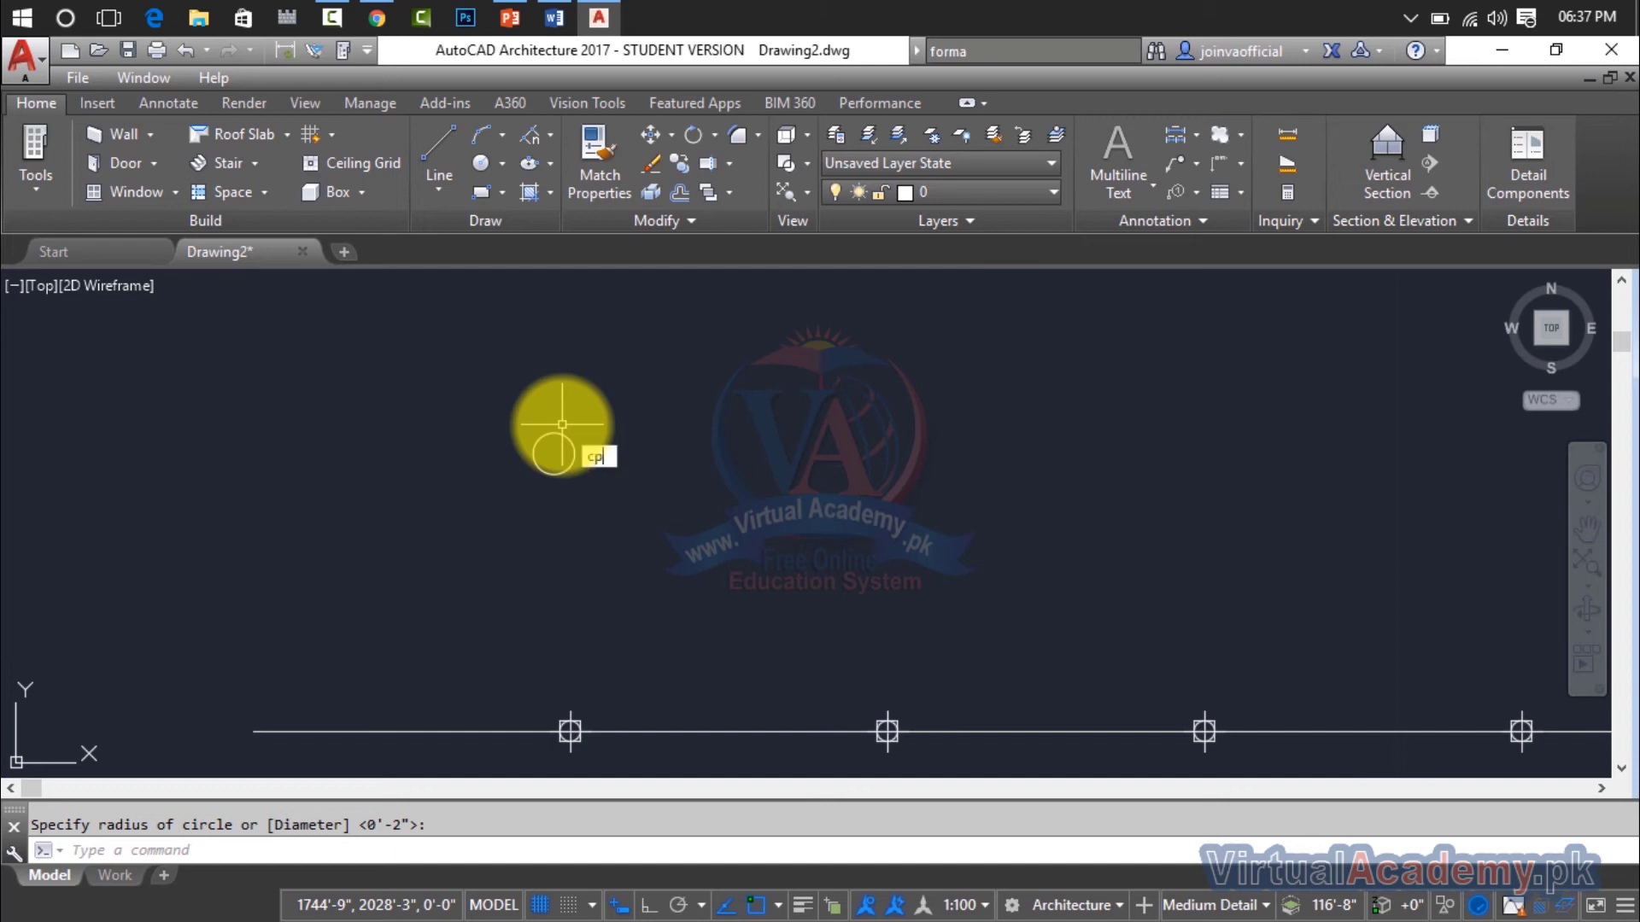
Copy the small circle from its center onto each of the four division points on the line
{"action": "key", "text": "Return"}
{"action": "left_click", "coordinate": [562, 439]}
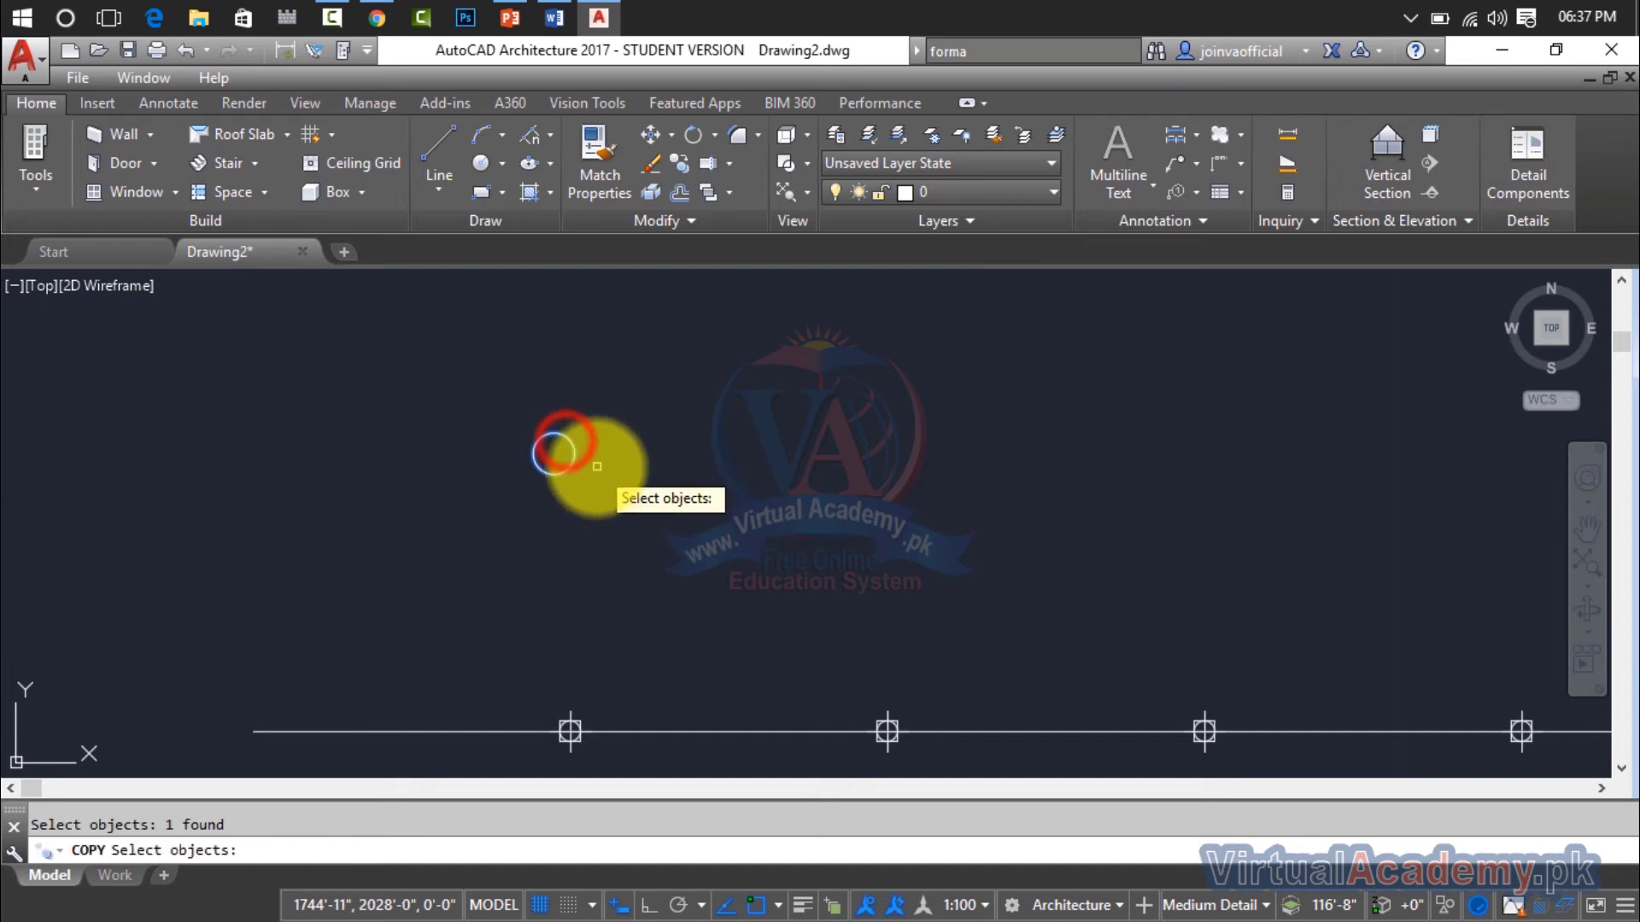
{"action": "key", "text": "Return"}
{"action": "left_click", "coordinate": [553, 453]}
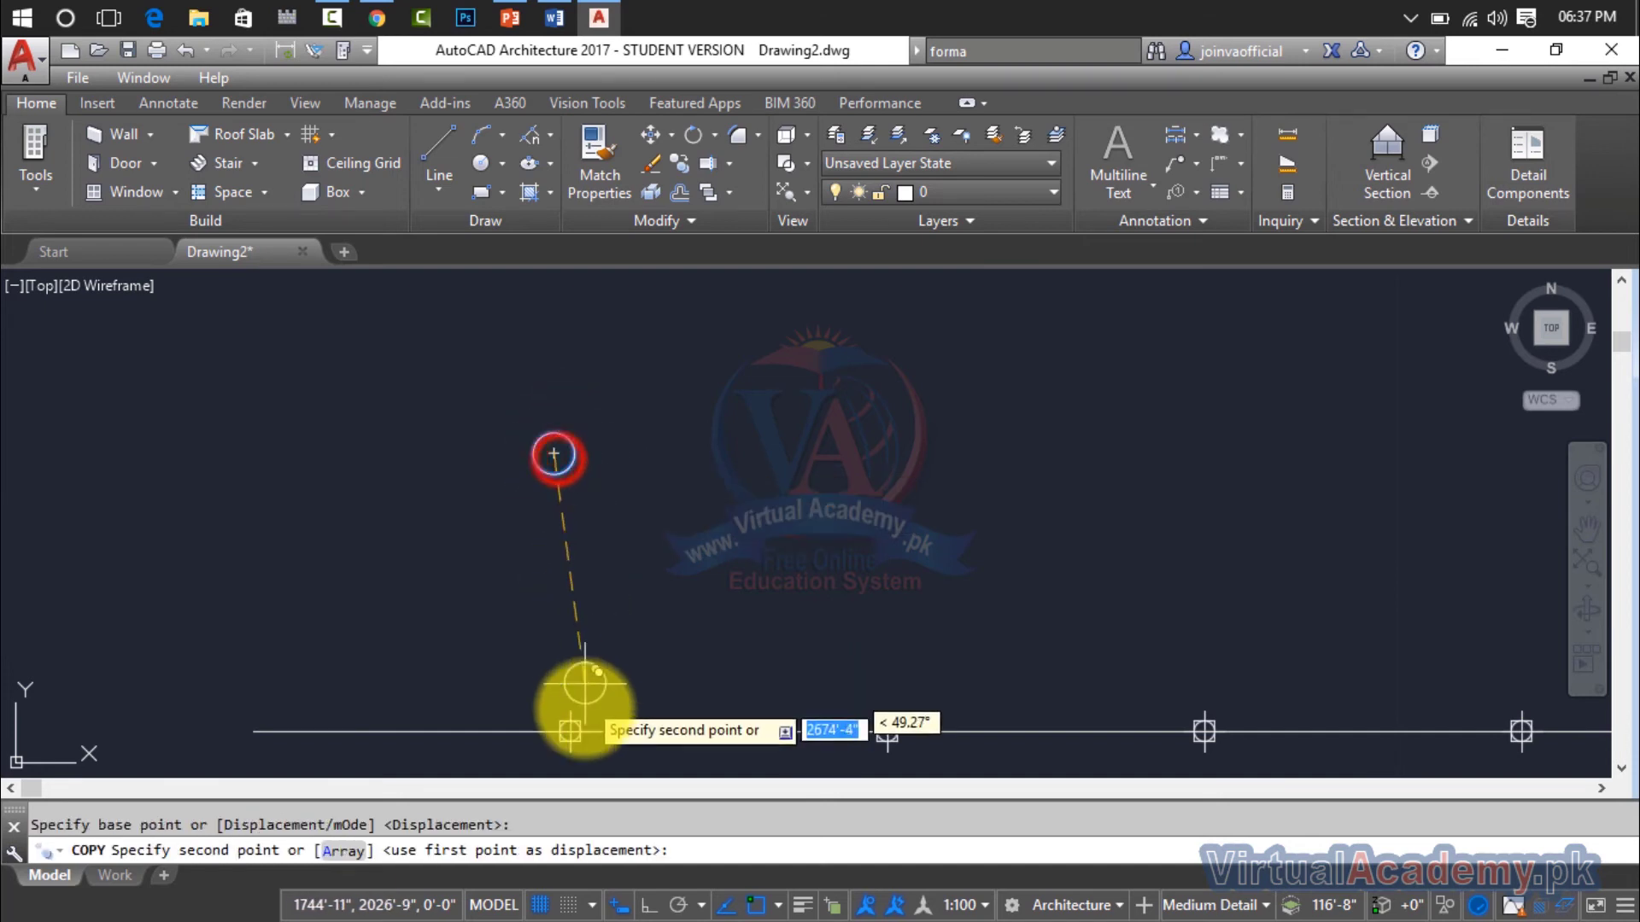
{"action": "left_click", "coordinate": [570, 731]}
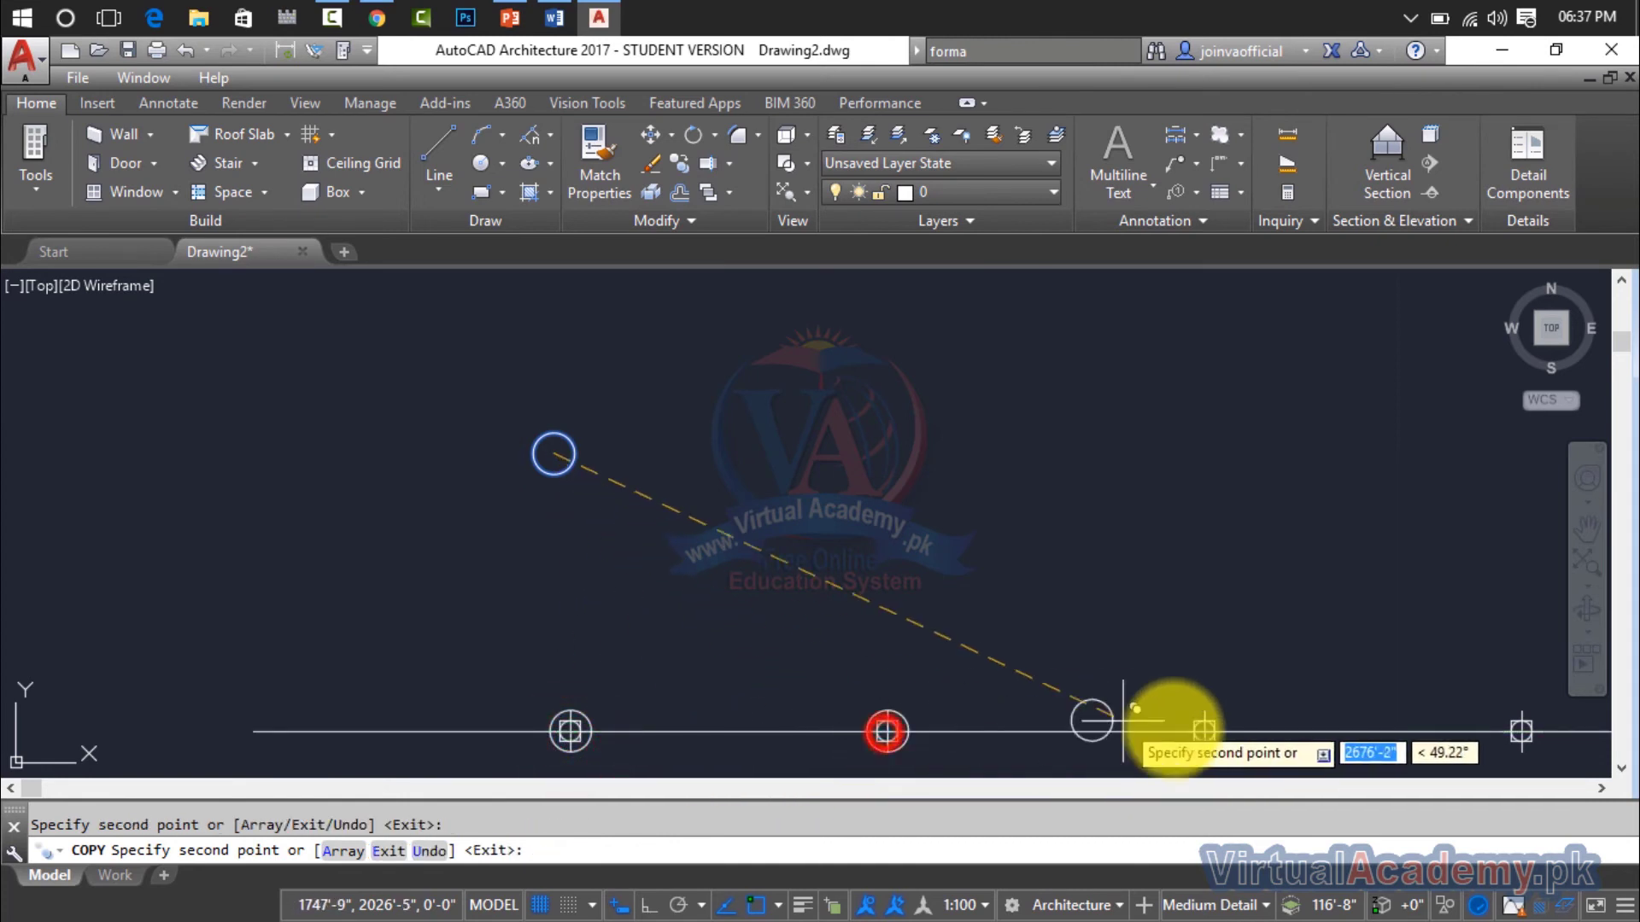
{"action": "left_click", "coordinate": [1204, 731]}
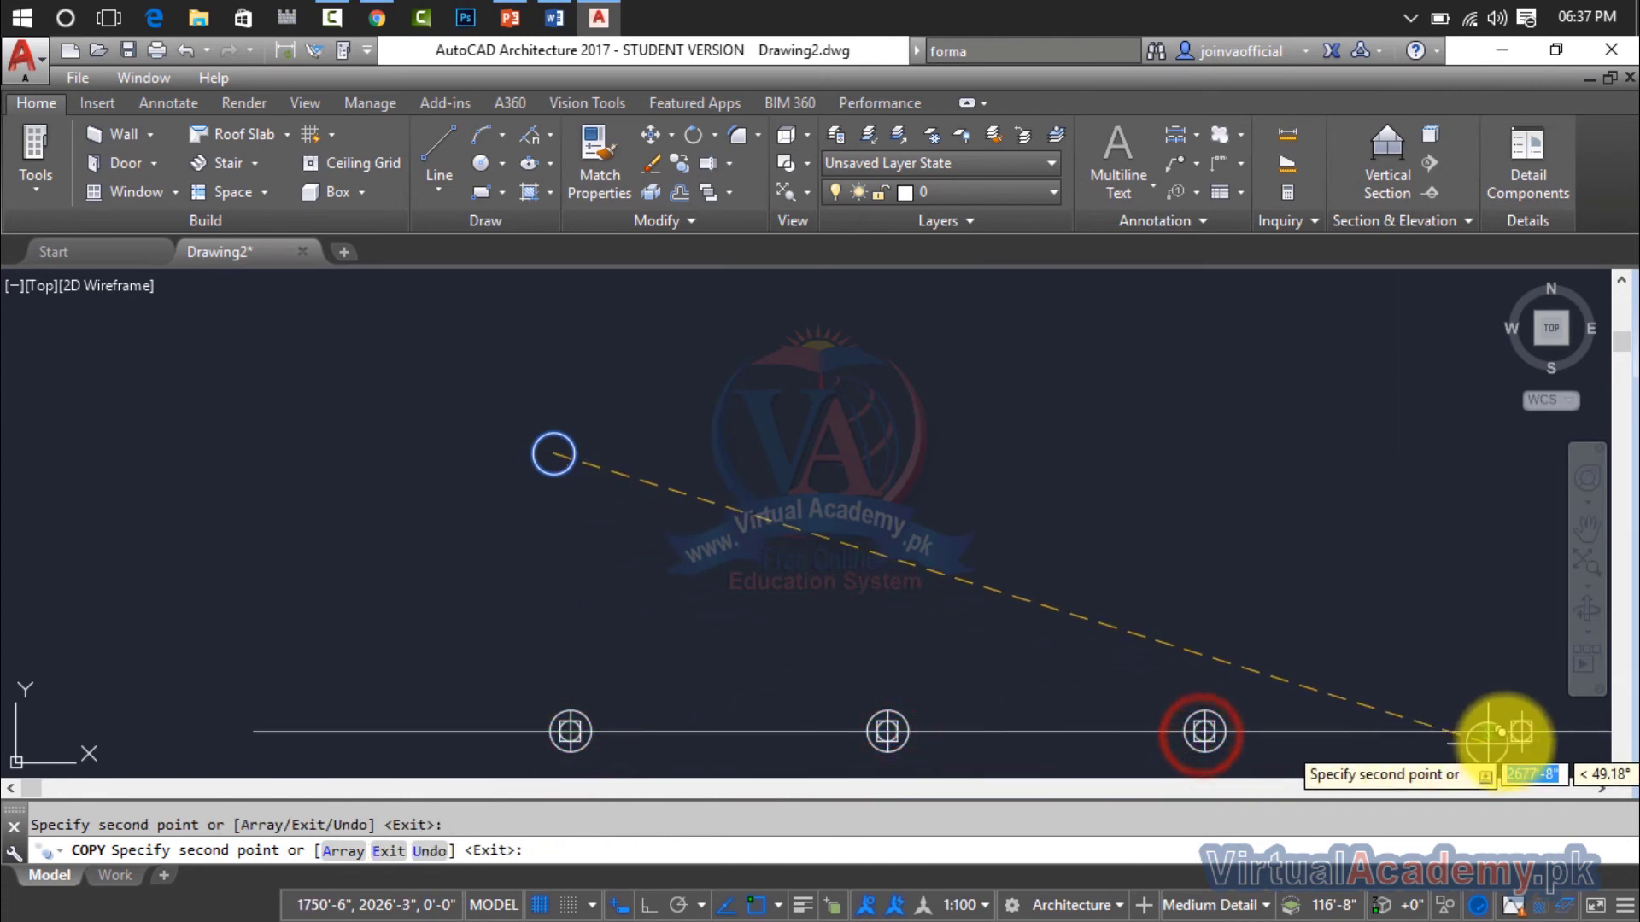
{"action": "left_click", "coordinate": [1519, 731]}
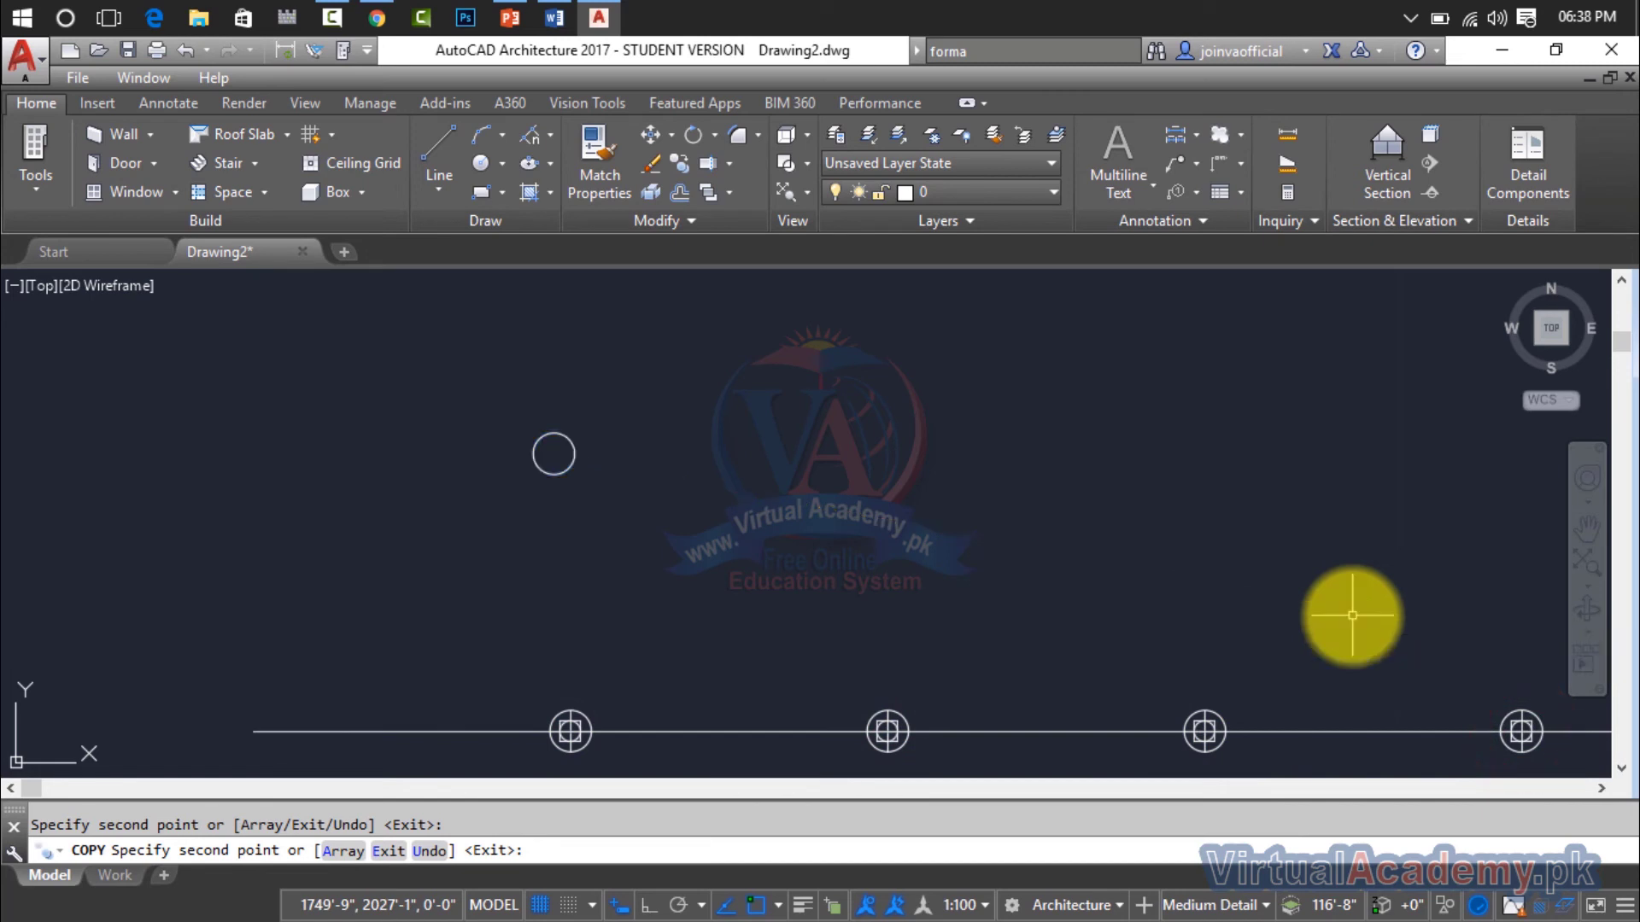
{"action": "key", "text": "Escape"}
Delete the source circle above the divided line
{"action": "scroll", "coordinate": [1347, 613], "scroll_direction": "down", "scroll_amount": 4}
{"action": "middle_click_drag", "start_coordinate": [1343, 611], "coordinate": [1109, 604]}
{"action": "left_click", "coordinate": [831, 537]}
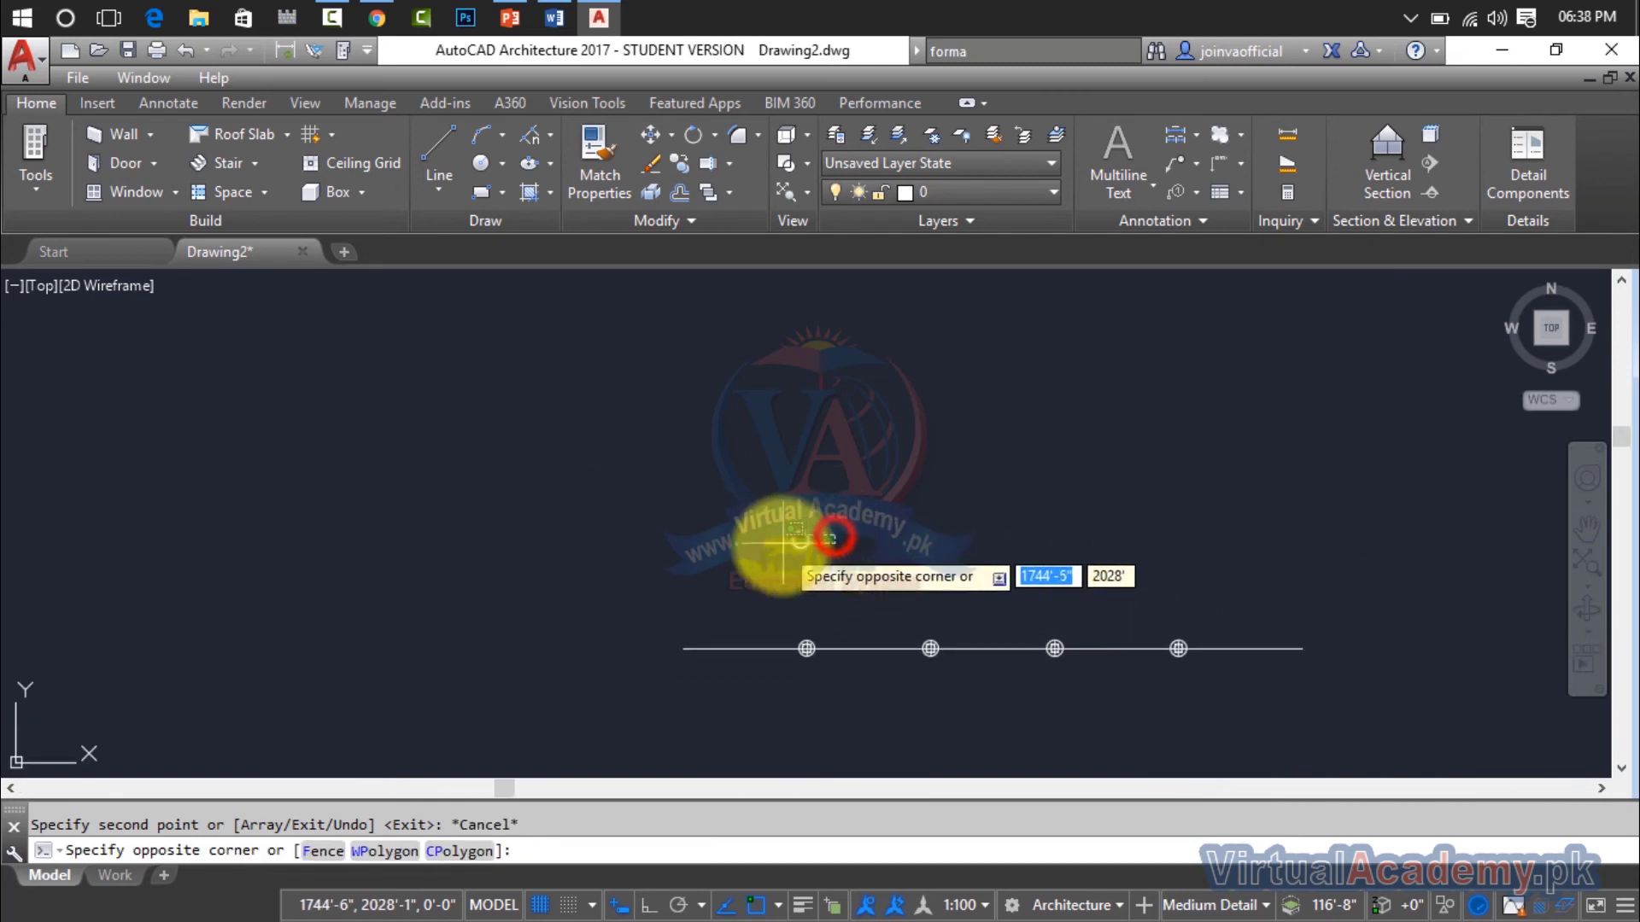
{"action": "left_click", "coordinate": [779, 548]}
{"action": "key", "text": "Delete"}
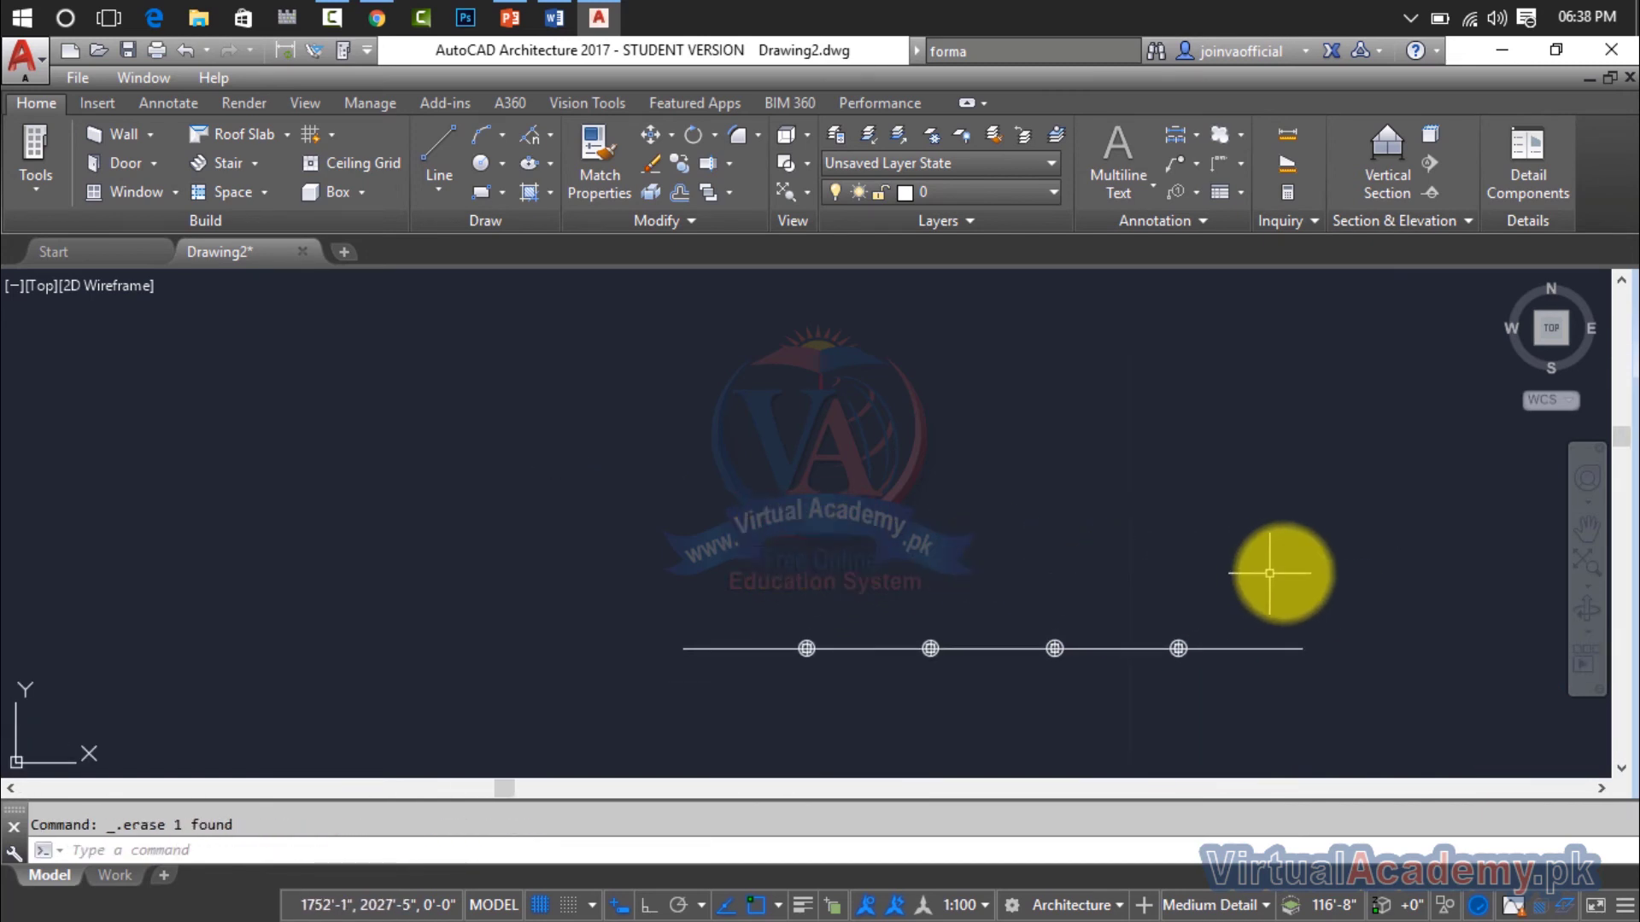
Delete the four division points and their circles, keeping only the horizontal line
{"action": "left_click", "coordinate": [1300, 572]}
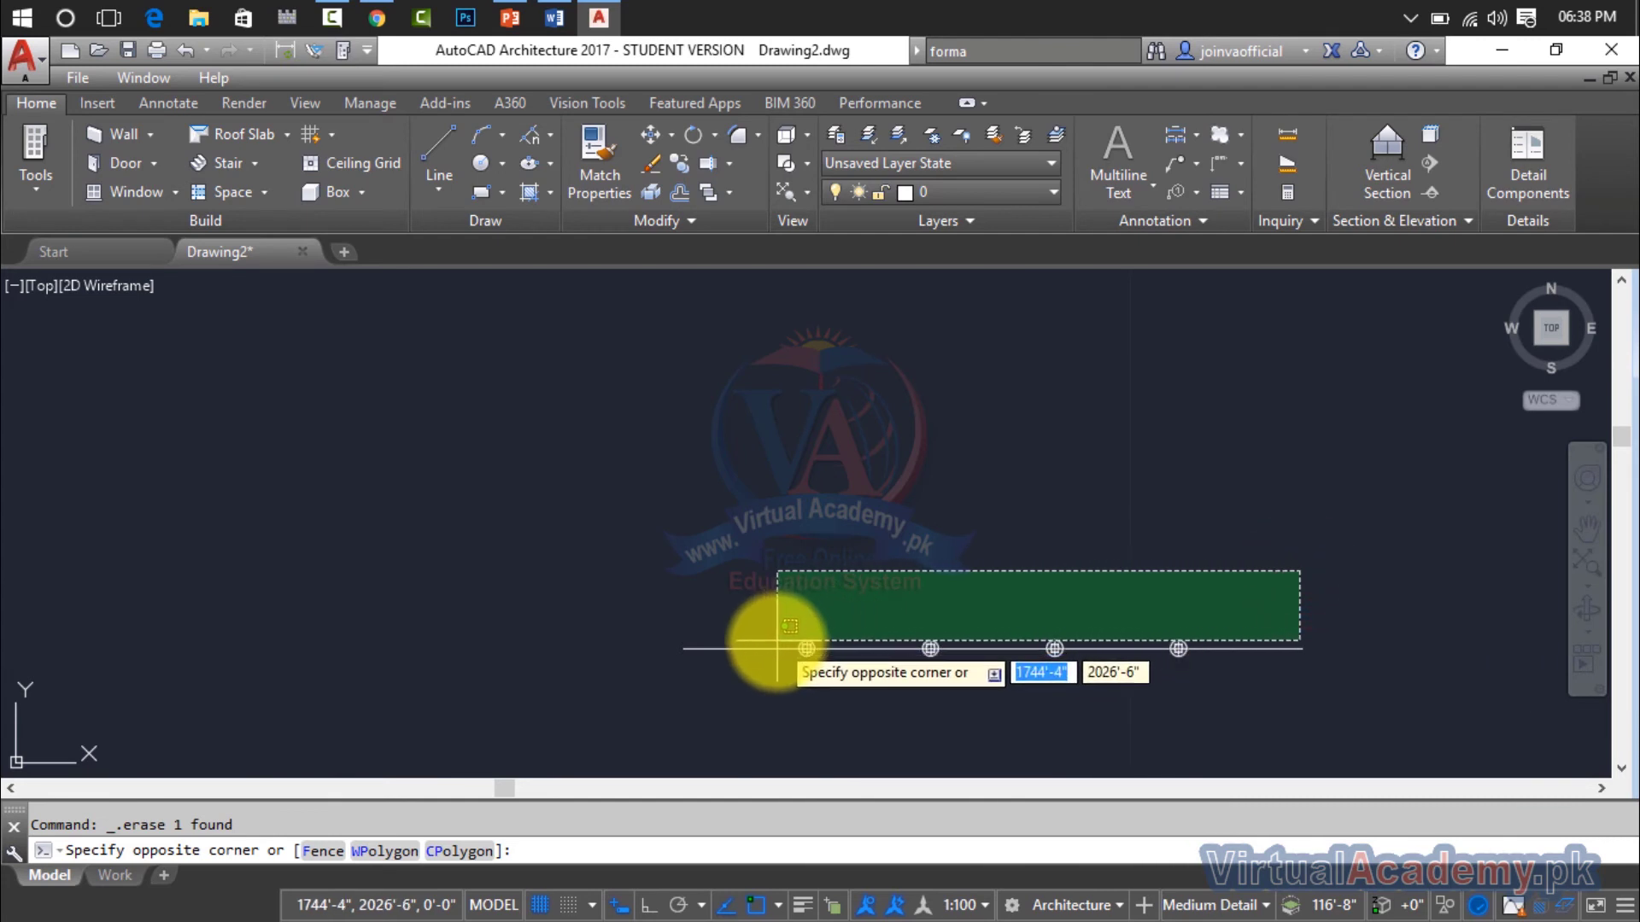
{"action": "left_click", "coordinate": [777, 641]}
{"action": "key", "text": "Delete"}
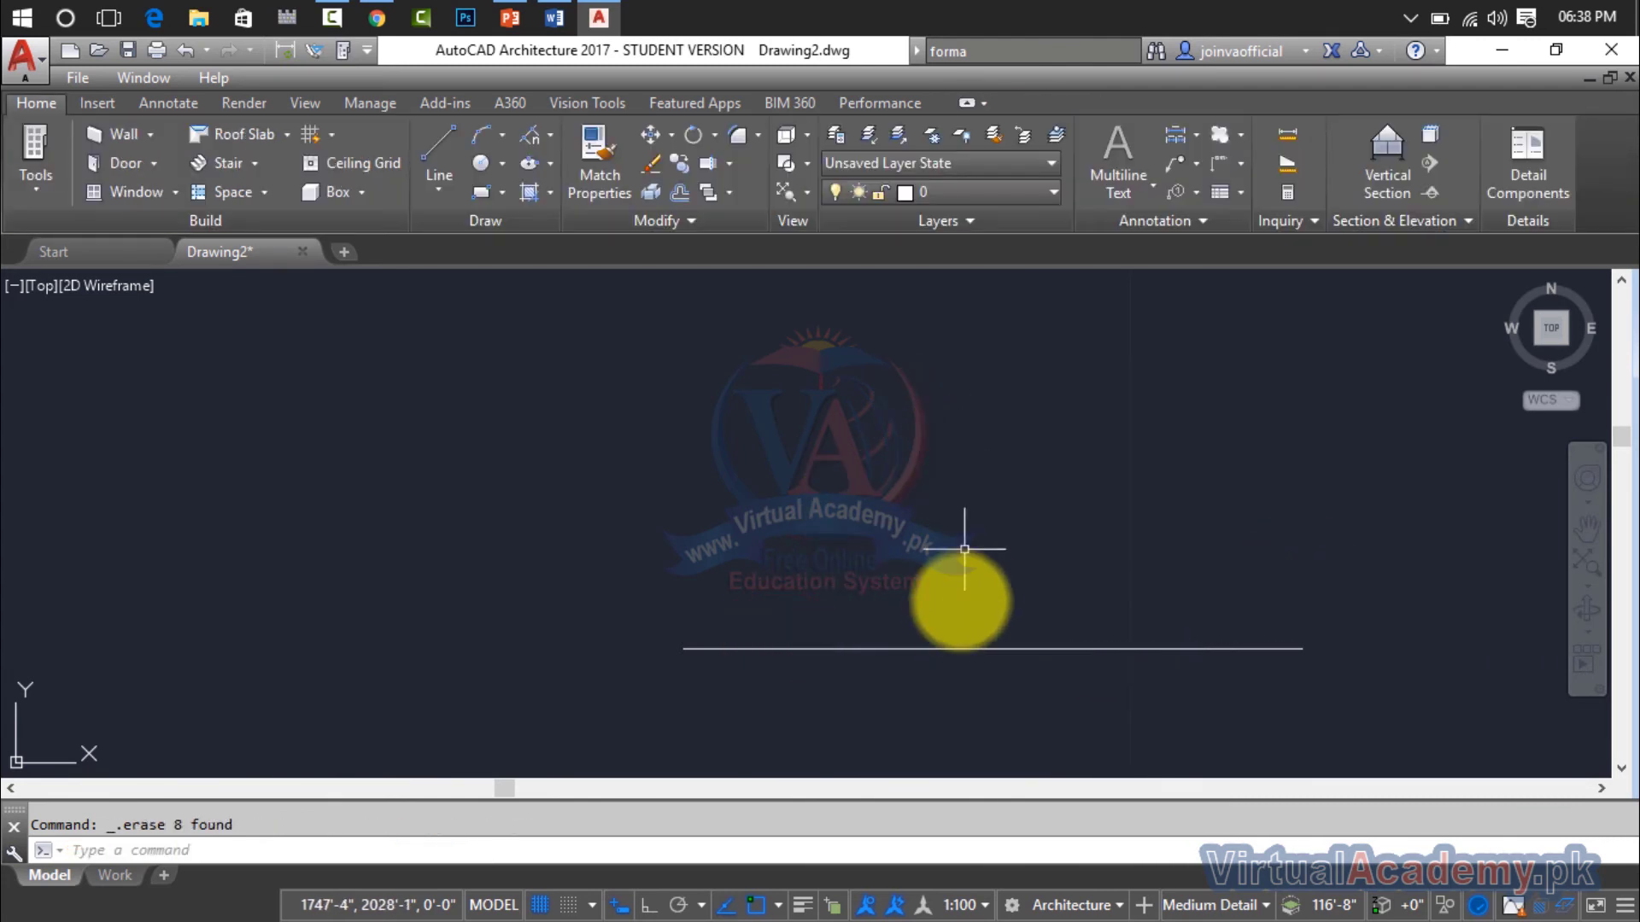
{"action": "middle_click_drag", "start_coordinate": [854, 570], "coordinate": [670, 588]}
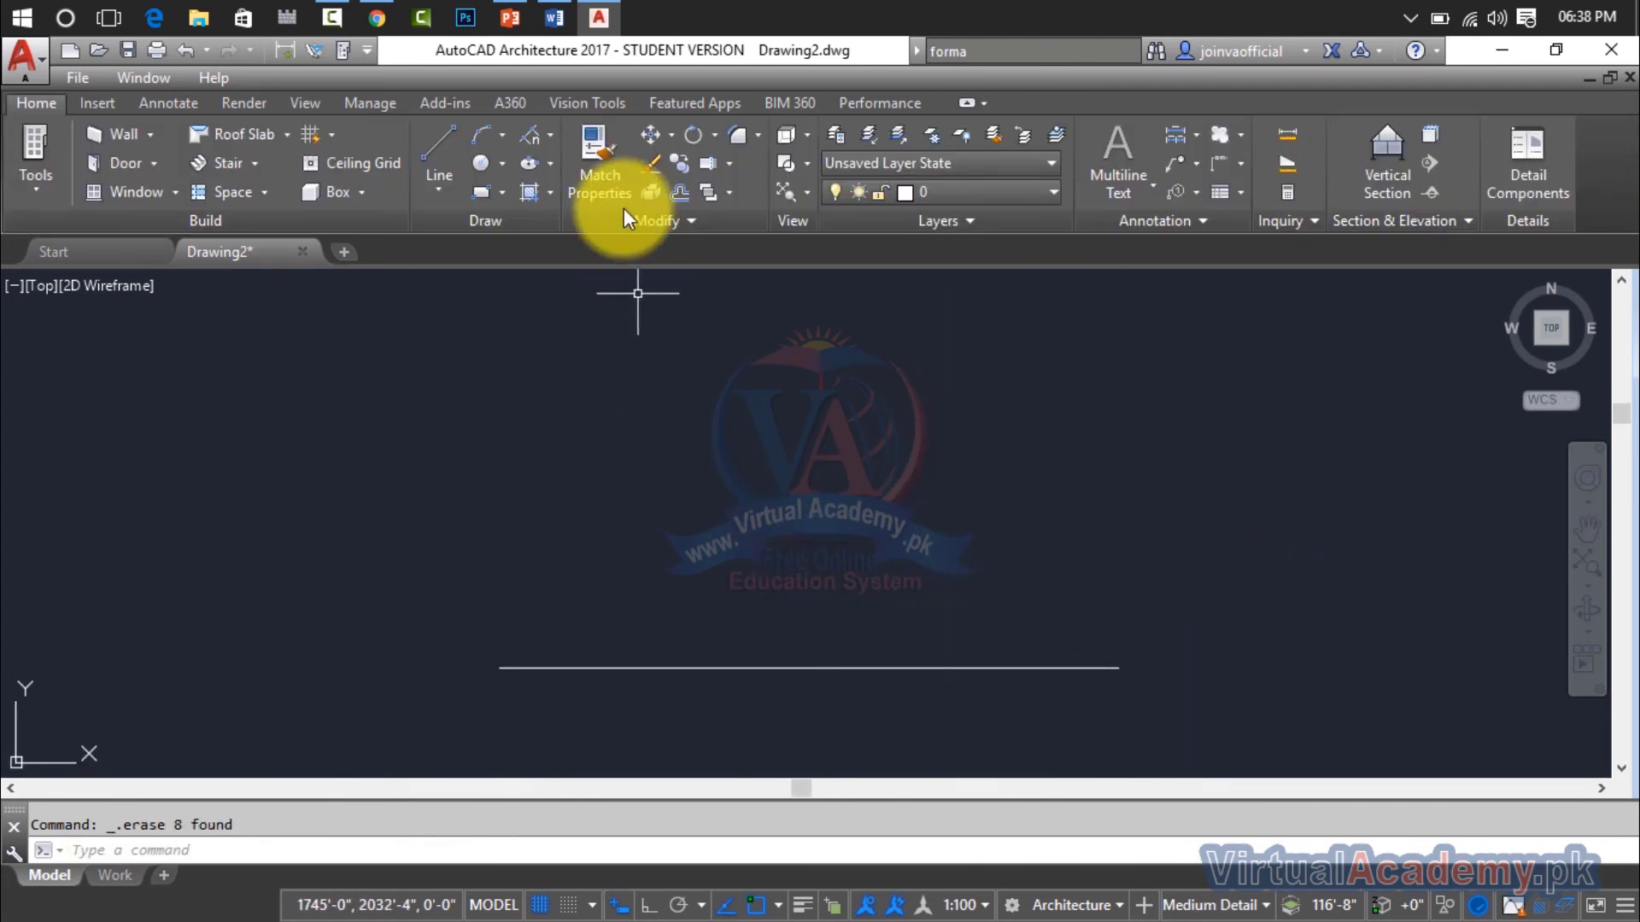
{"action": "left_click", "coordinate": [548, 141]}
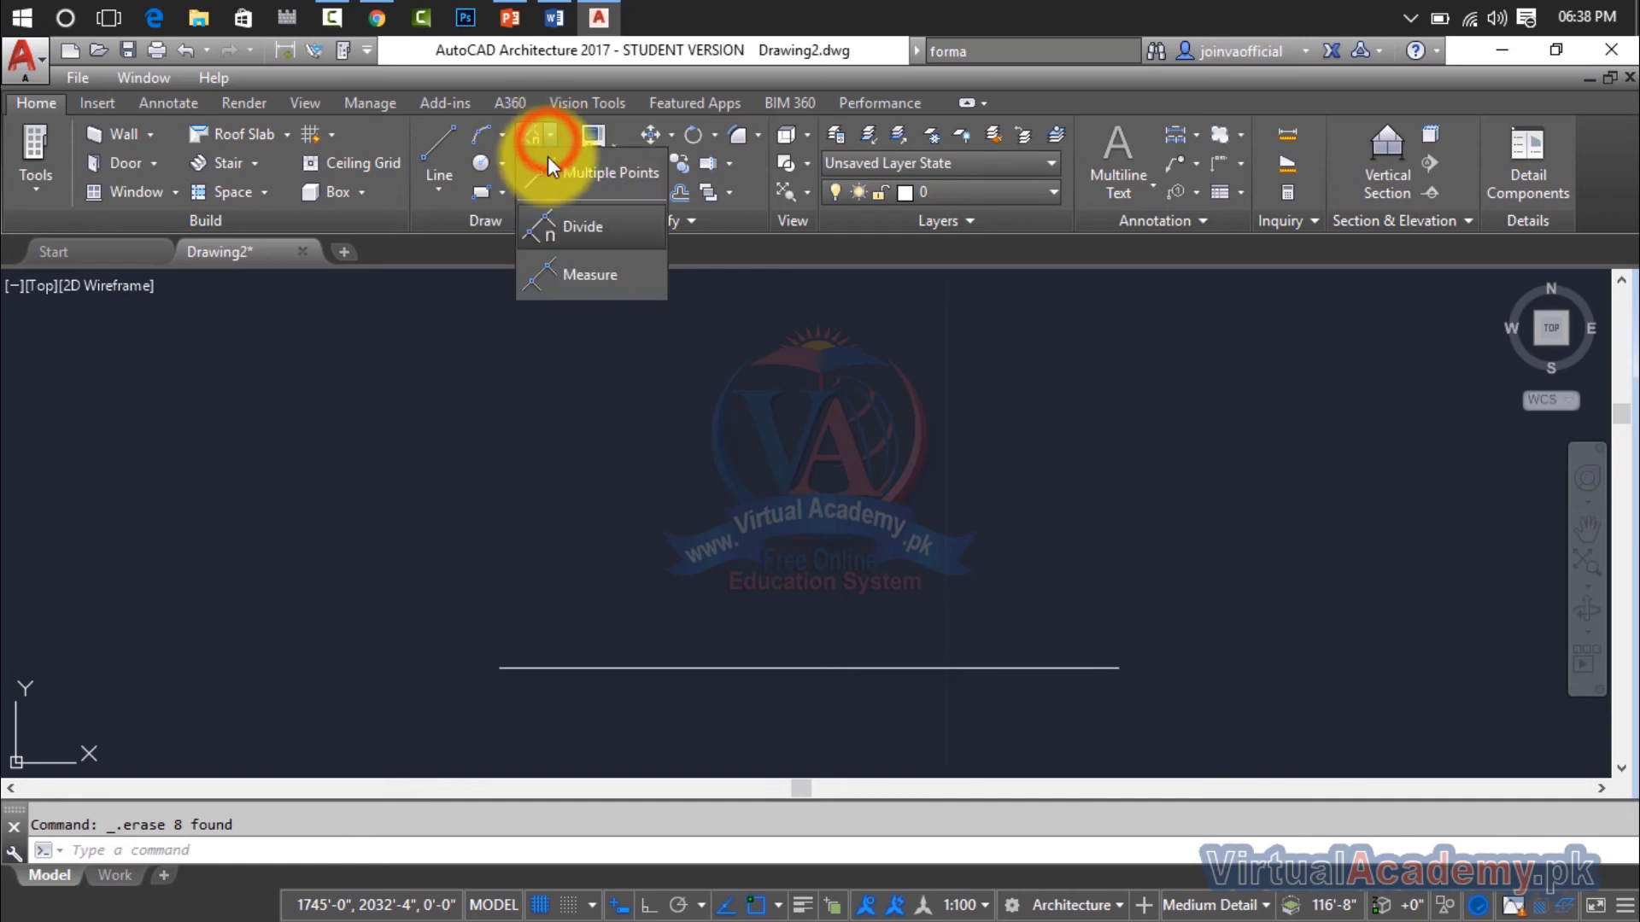
{"action": "left_click", "coordinate": [570, 275]}
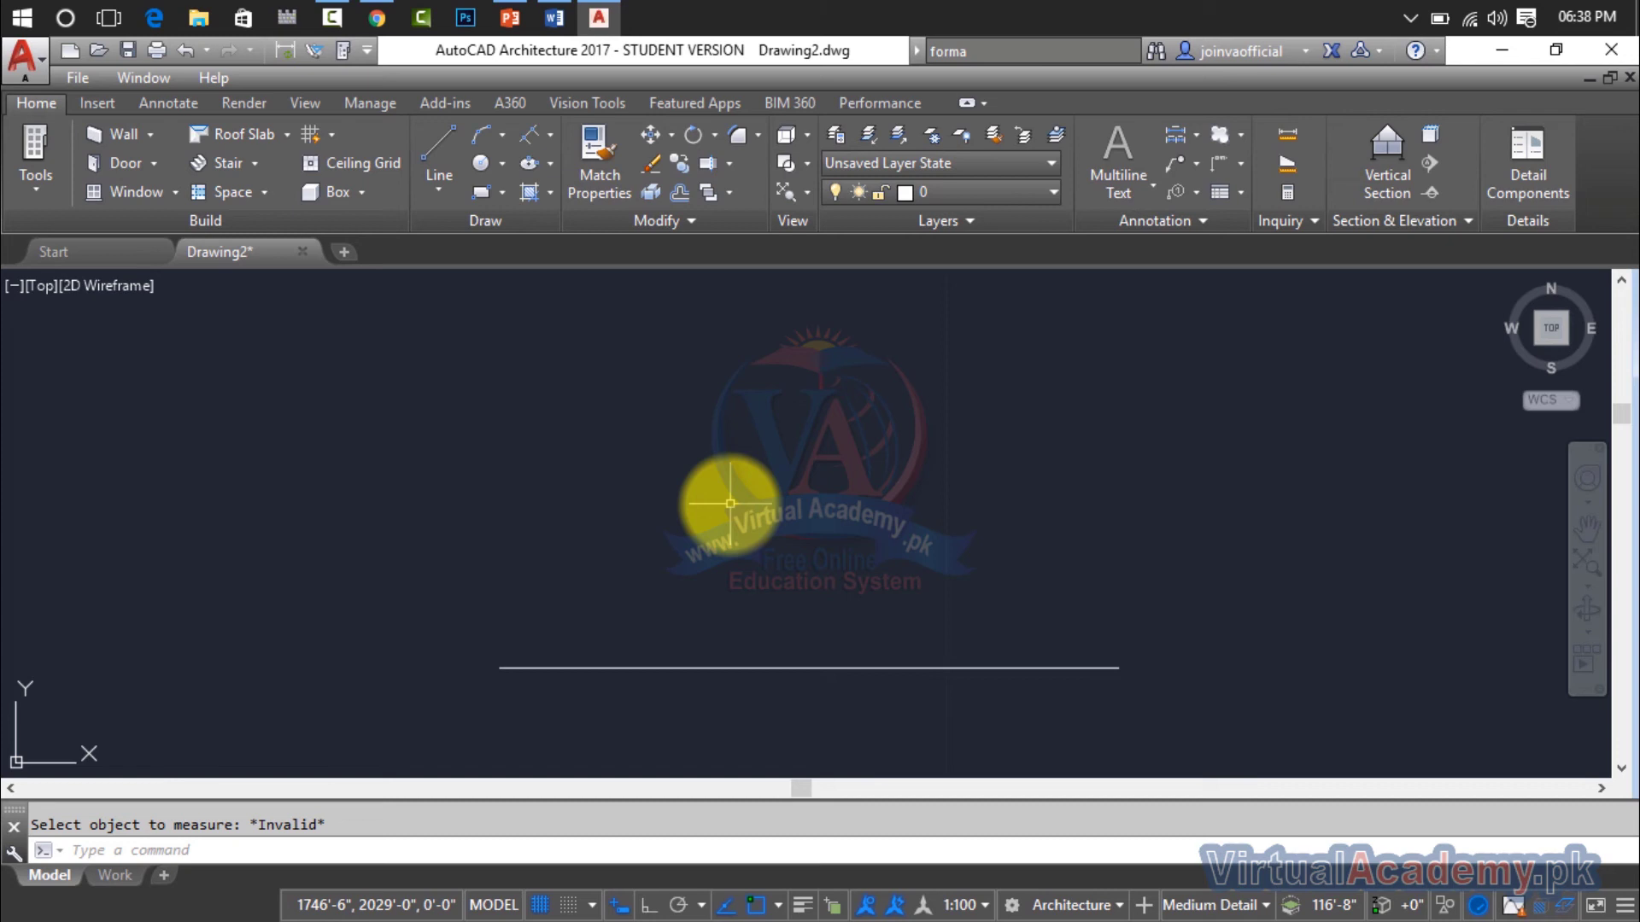
{"action": "key", "text": "Escape"}
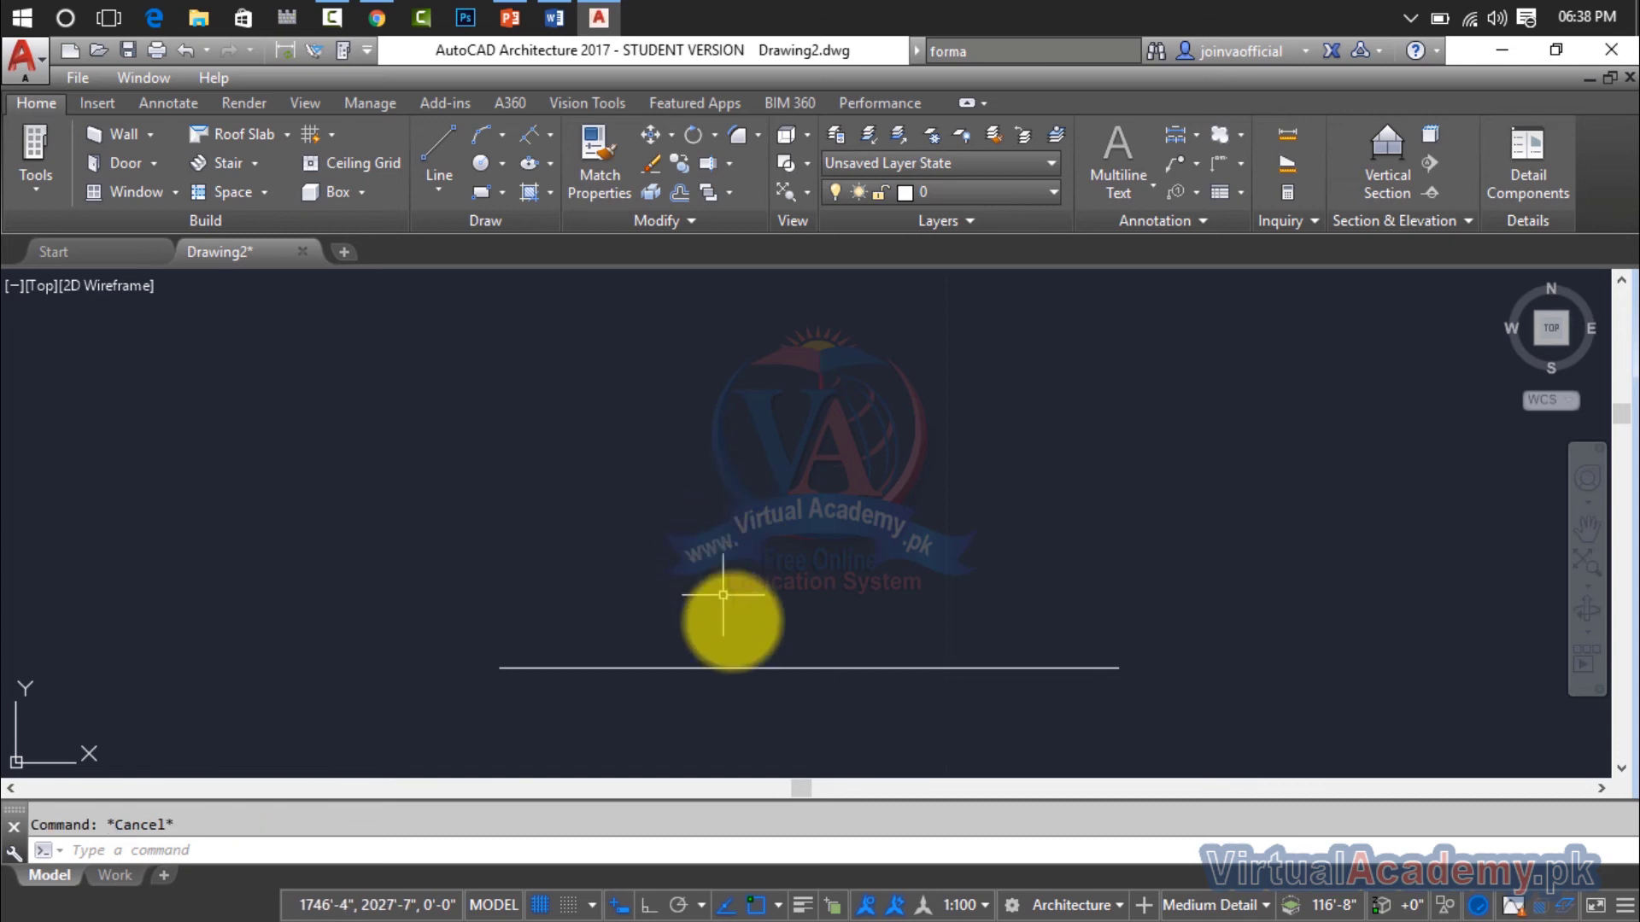
Place points along the horizontal line at 2' intervals with the Measure command
{"action": "left_click", "coordinate": [744, 667]}
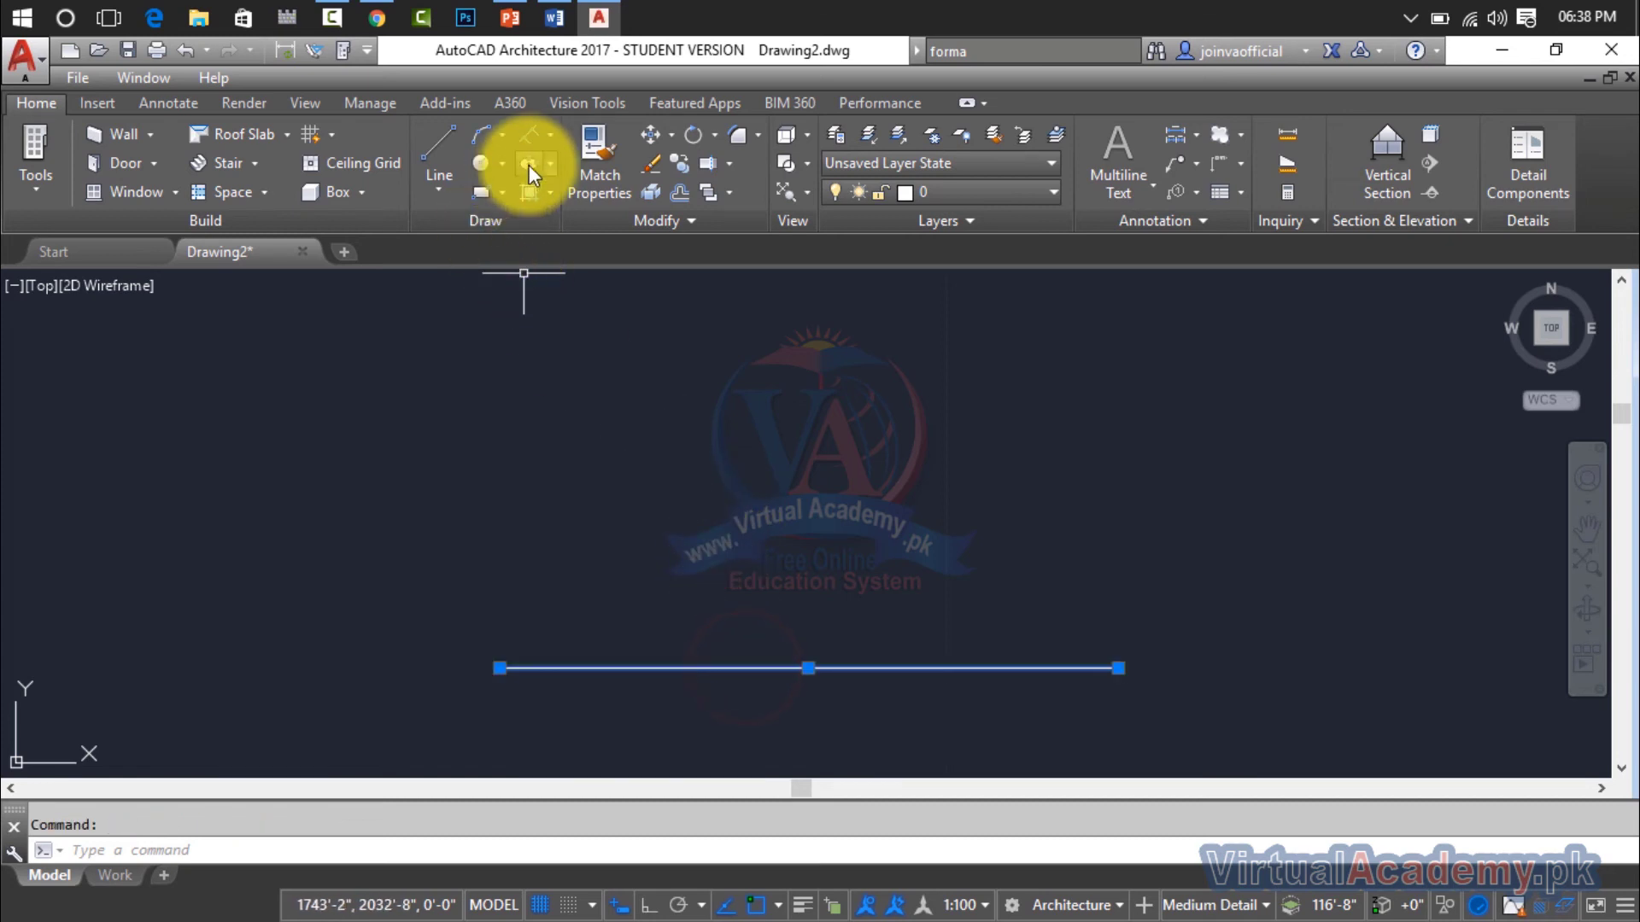
{"action": "left_click", "coordinate": [554, 166]}
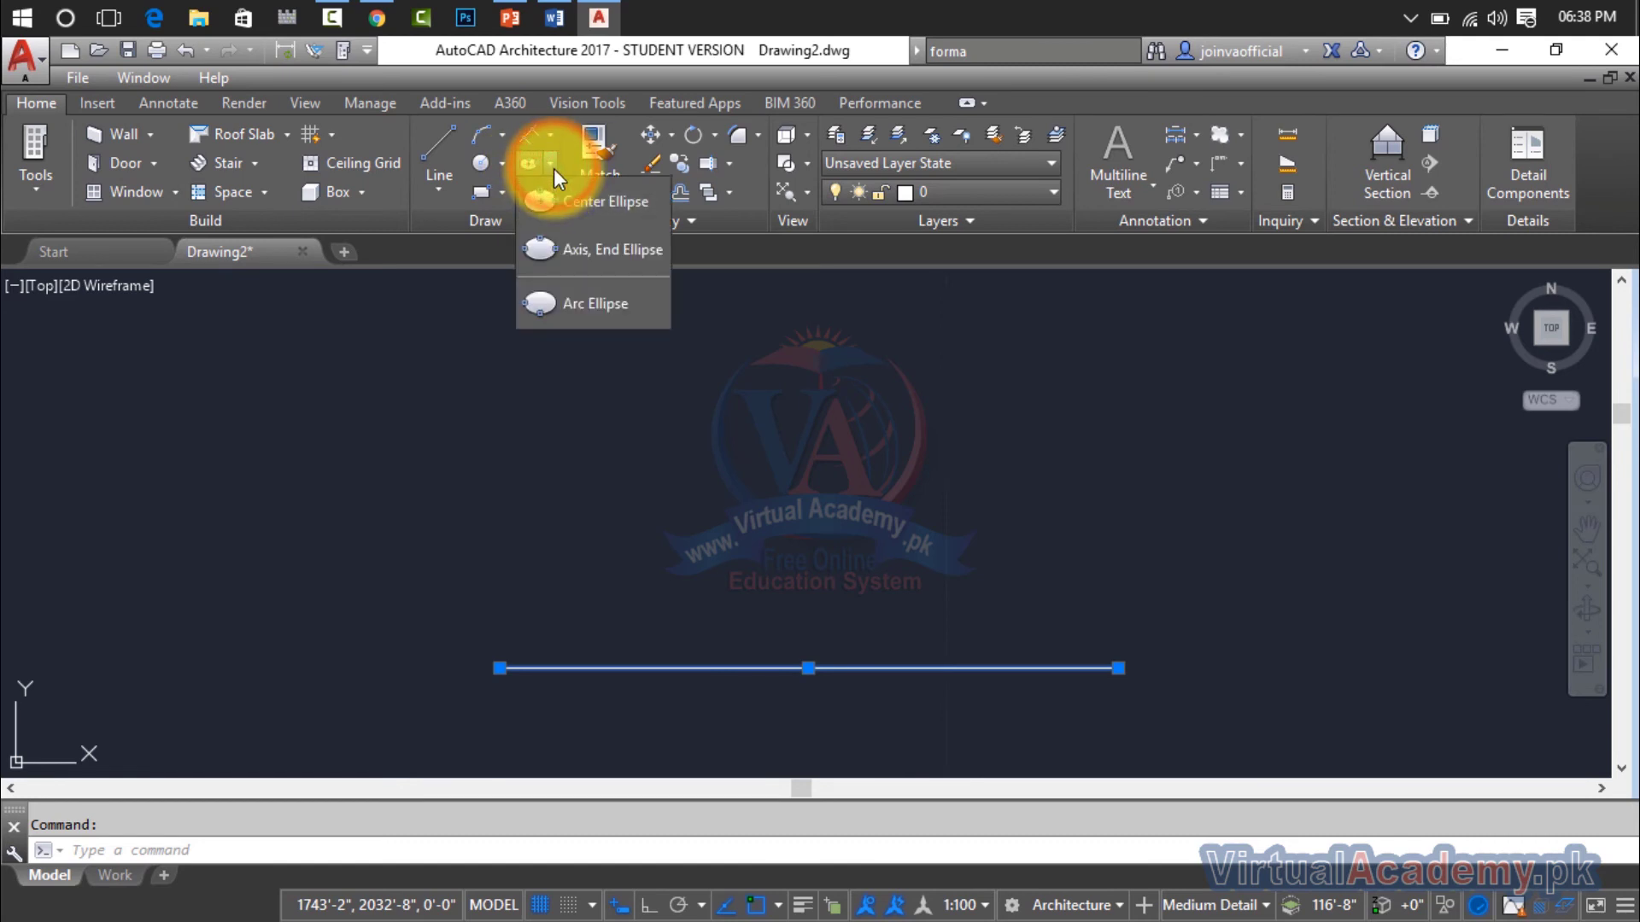
{"action": "left_click", "coordinate": [554, 167]}
{"action": "left_click", "coordinate": [552, 129]}
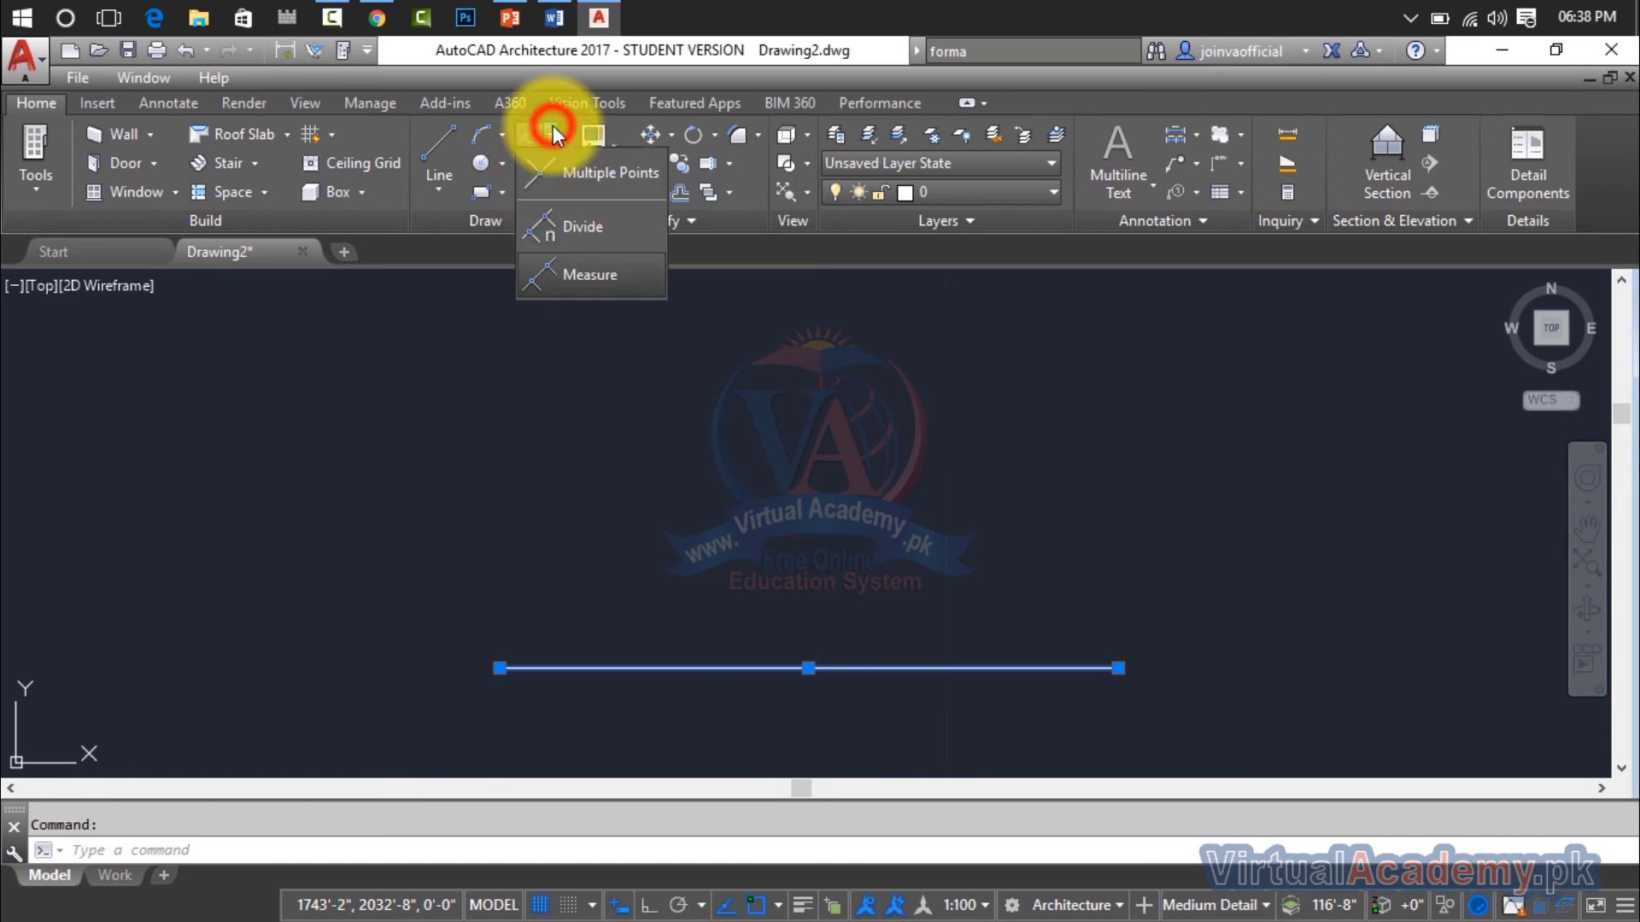
{"action": "left_click", "coordinate": [574, 273]}
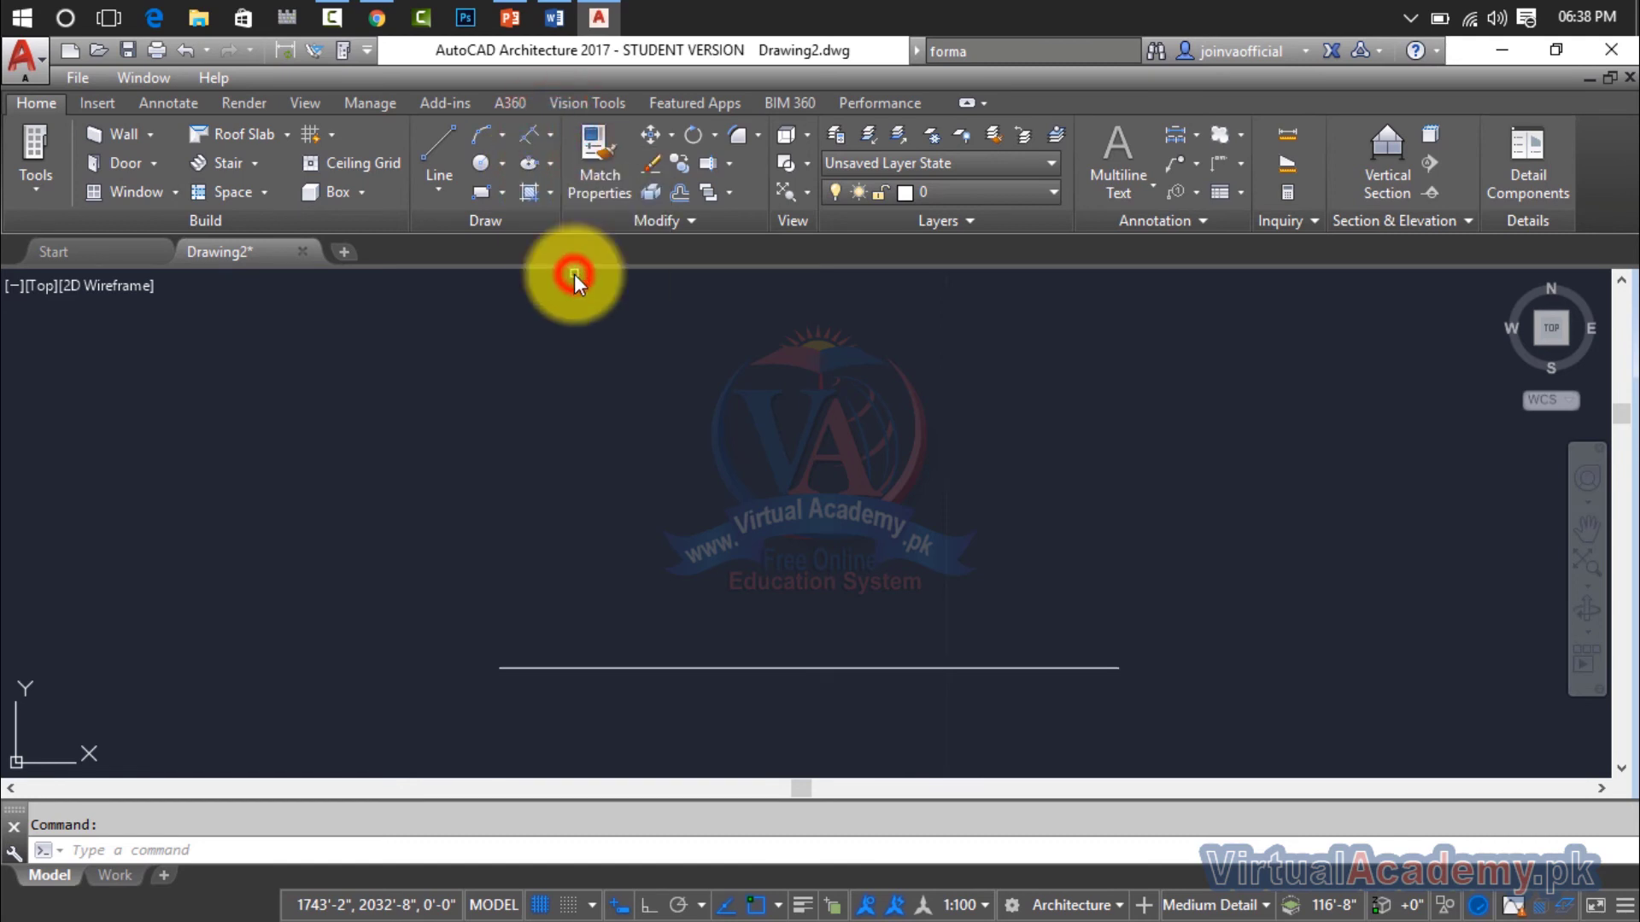
{"action": "left_click", "coordinate": [779, 667]}
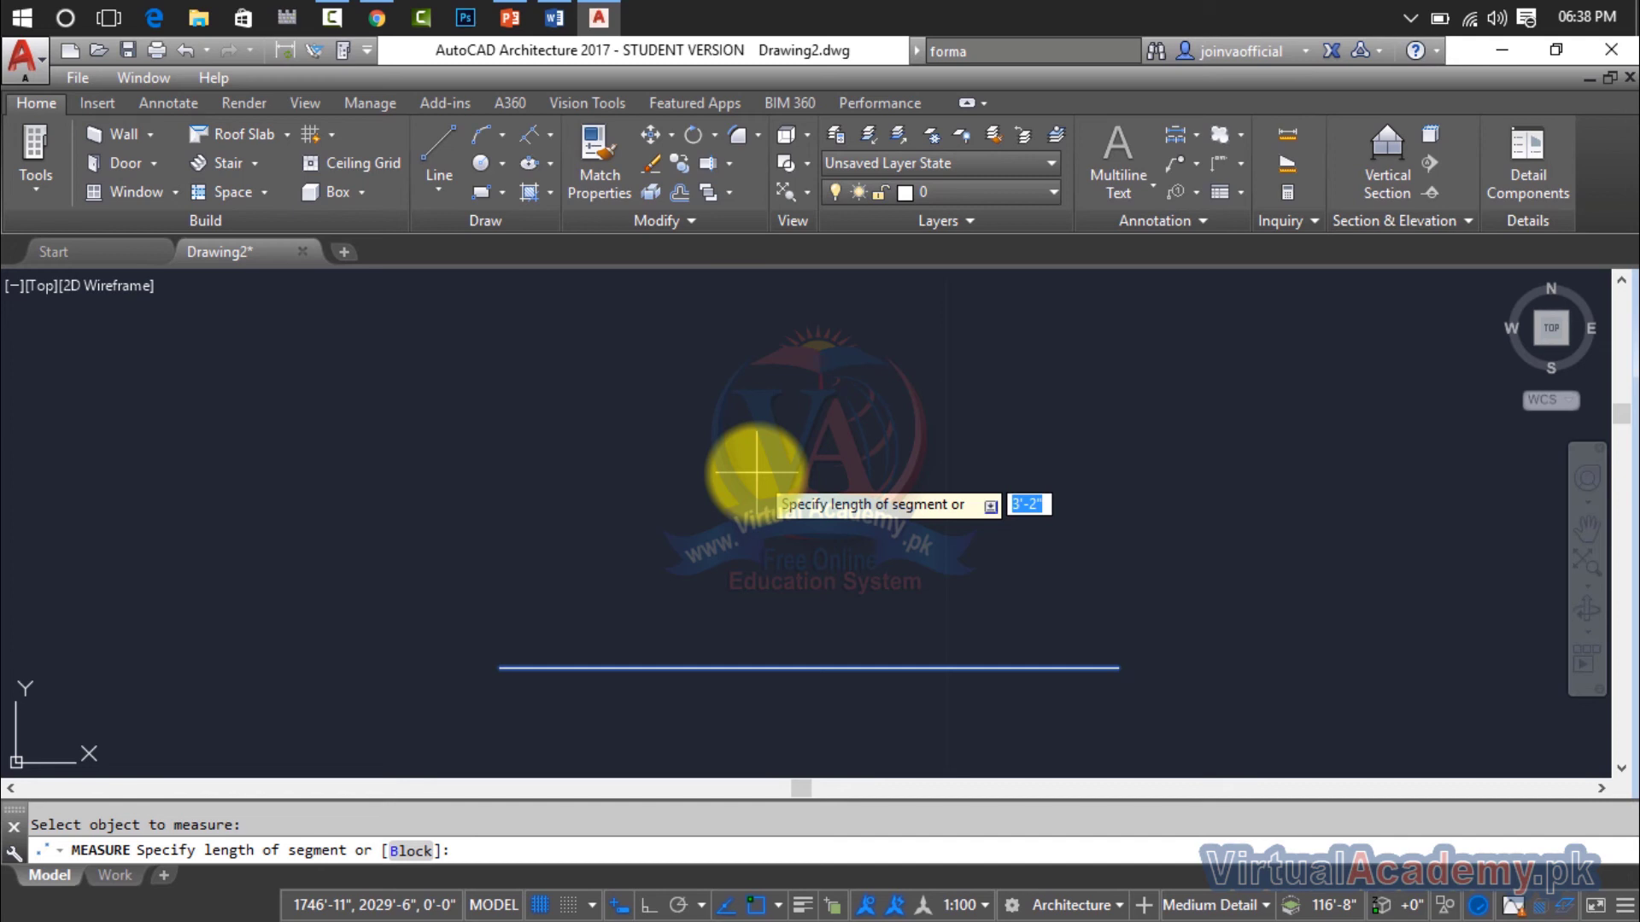
{"action": "type", "text": "2'"}
{"action": "key", "text": "Return"}
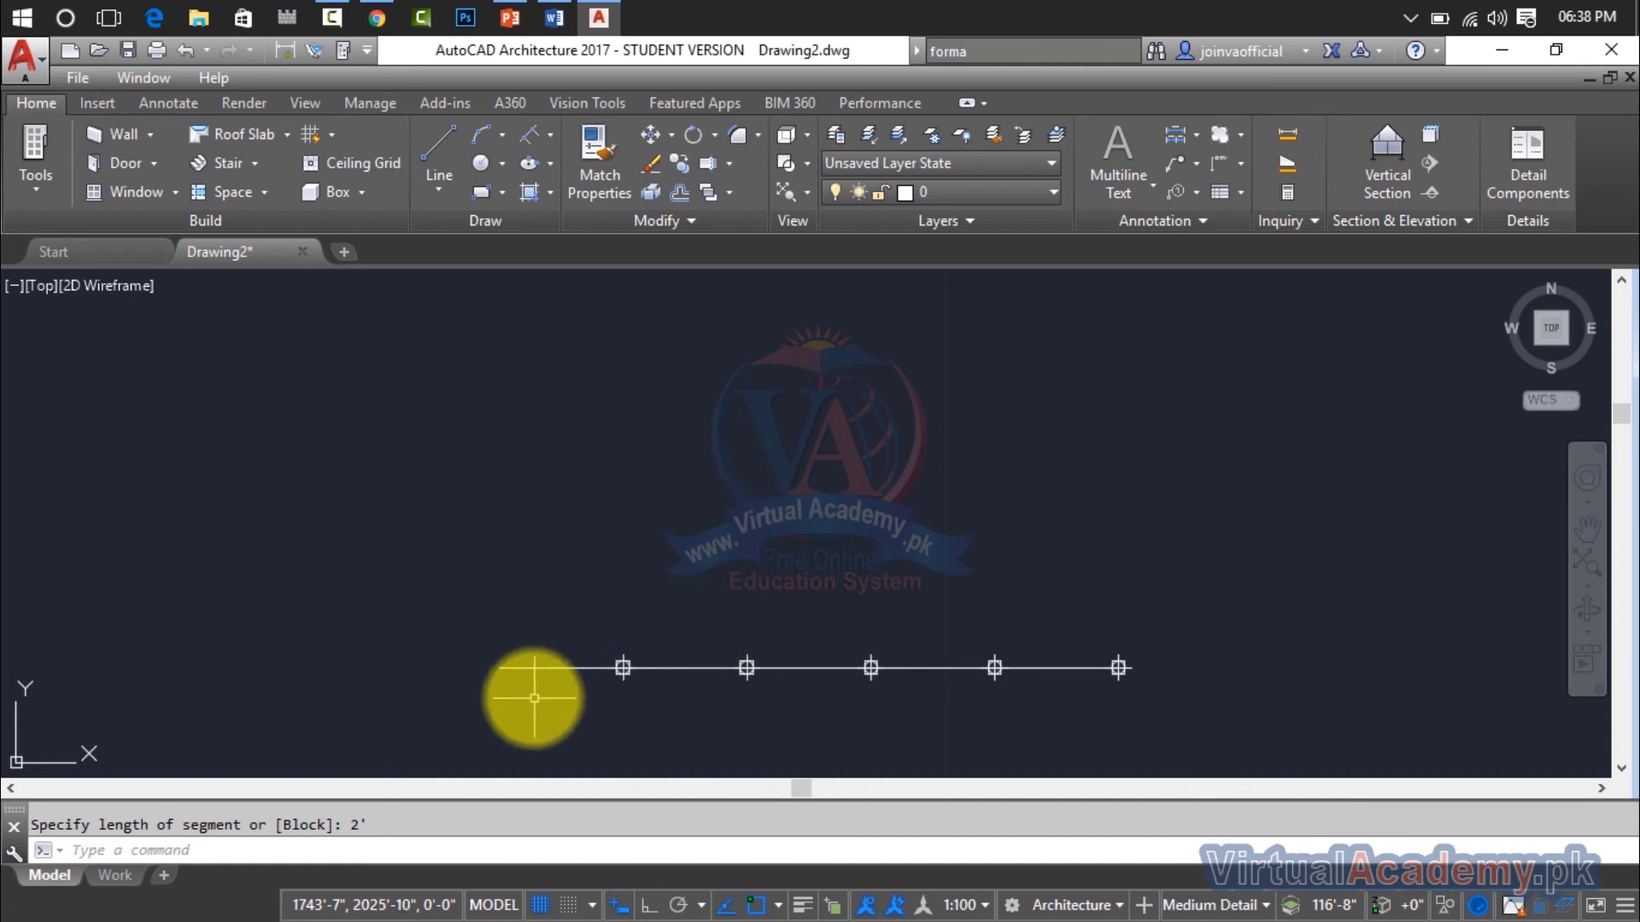
Add a linear dimension above the line, from its left endpoint to the first measured point
{"action": "scroll", "coordinate": [532, 689], "scroll_direction": "up", "scroll_amount": 2}
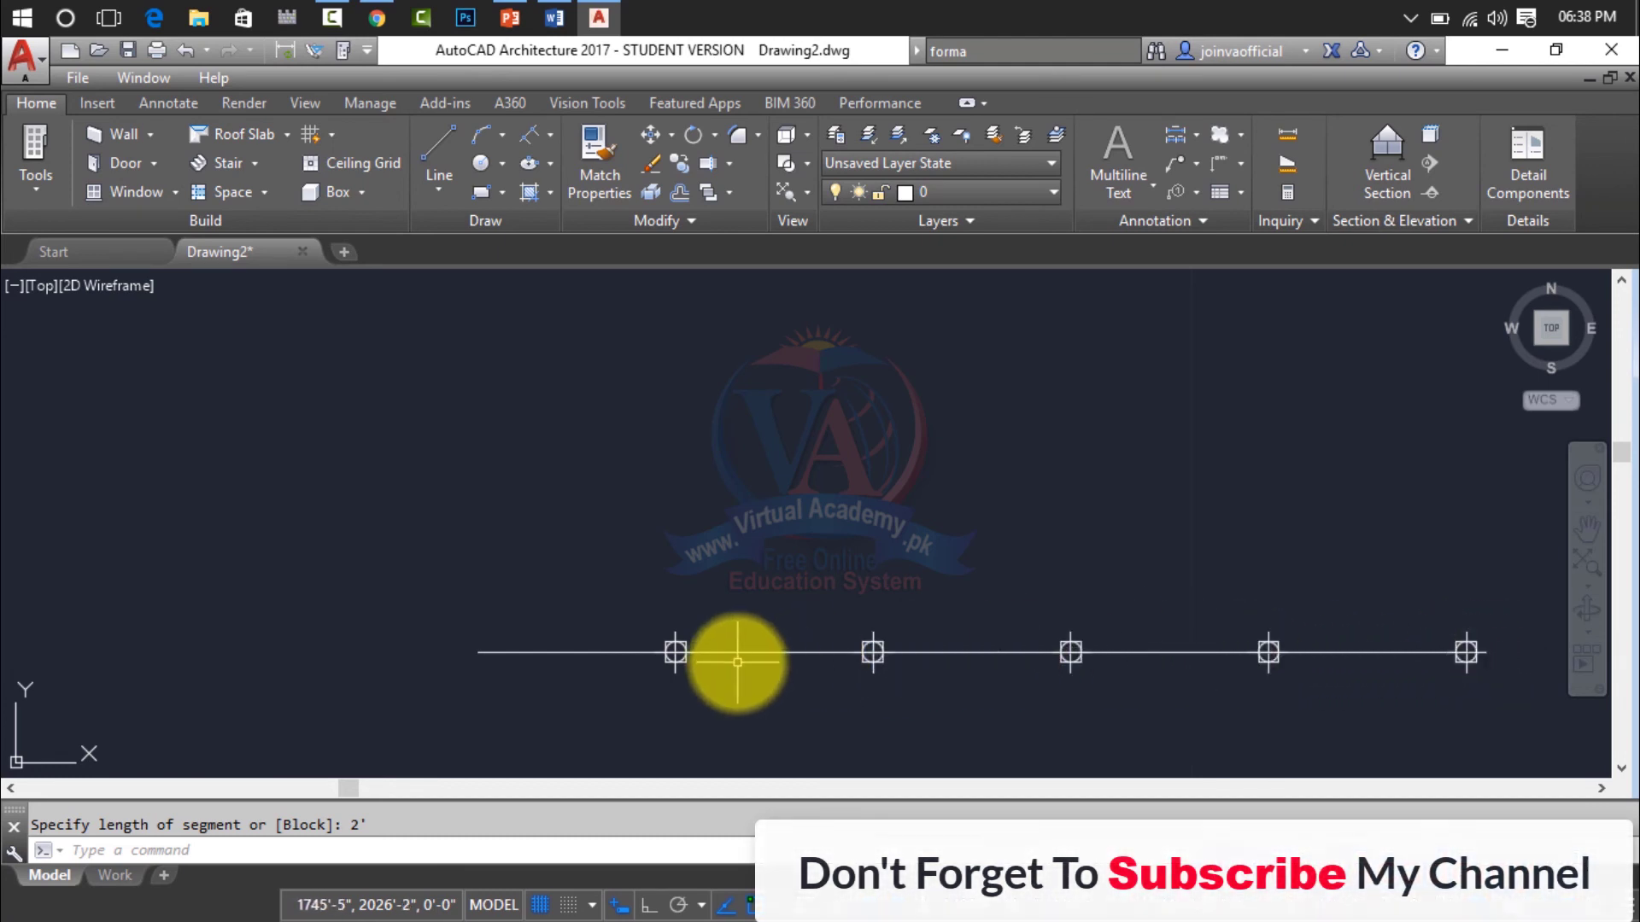
{"action": "scroll", "coordinate": [525, 681], "scroll_direction": "up", "scroll_amount": 2}
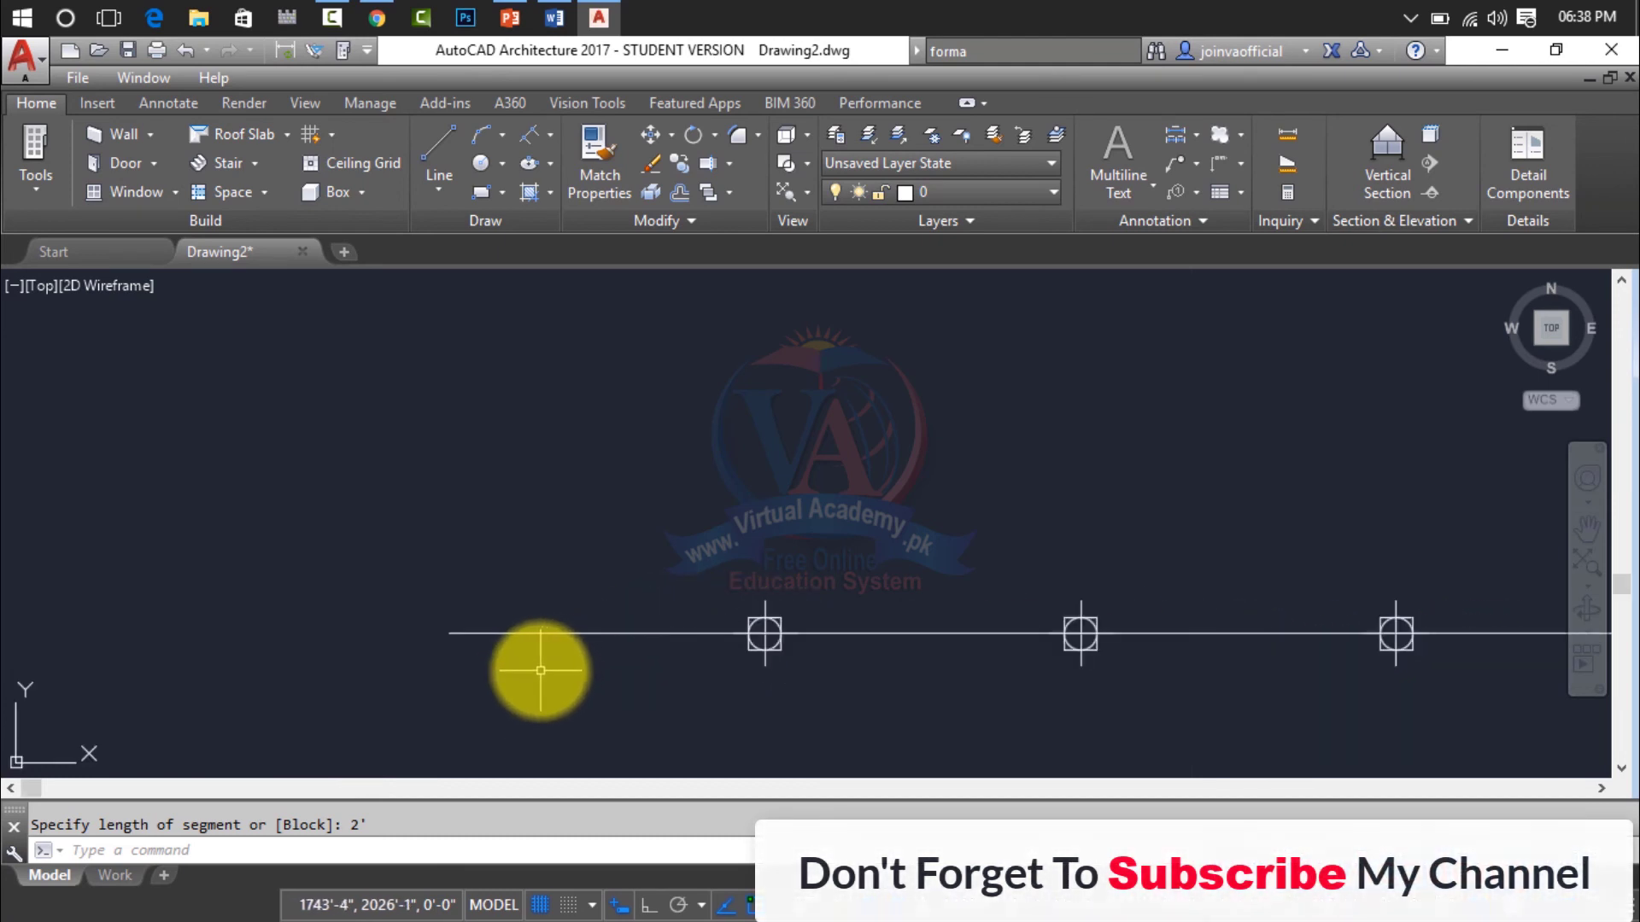
{"action": "left_click", "coordinate": [118, 107]}
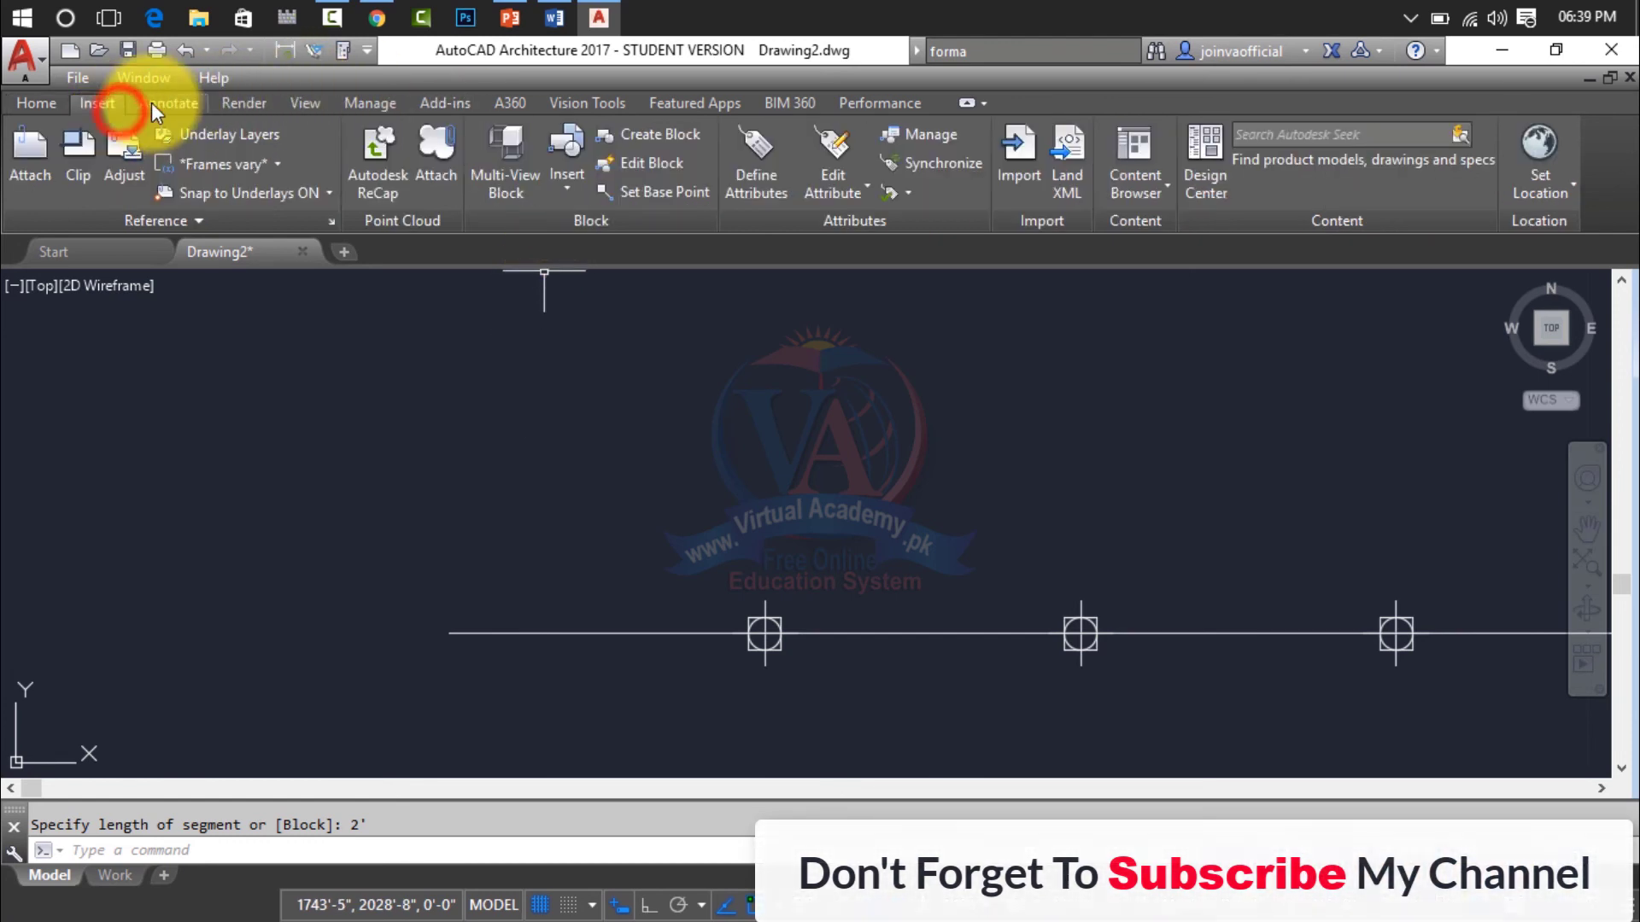
{"action": "left_click", "coordinate": [158, 104]}
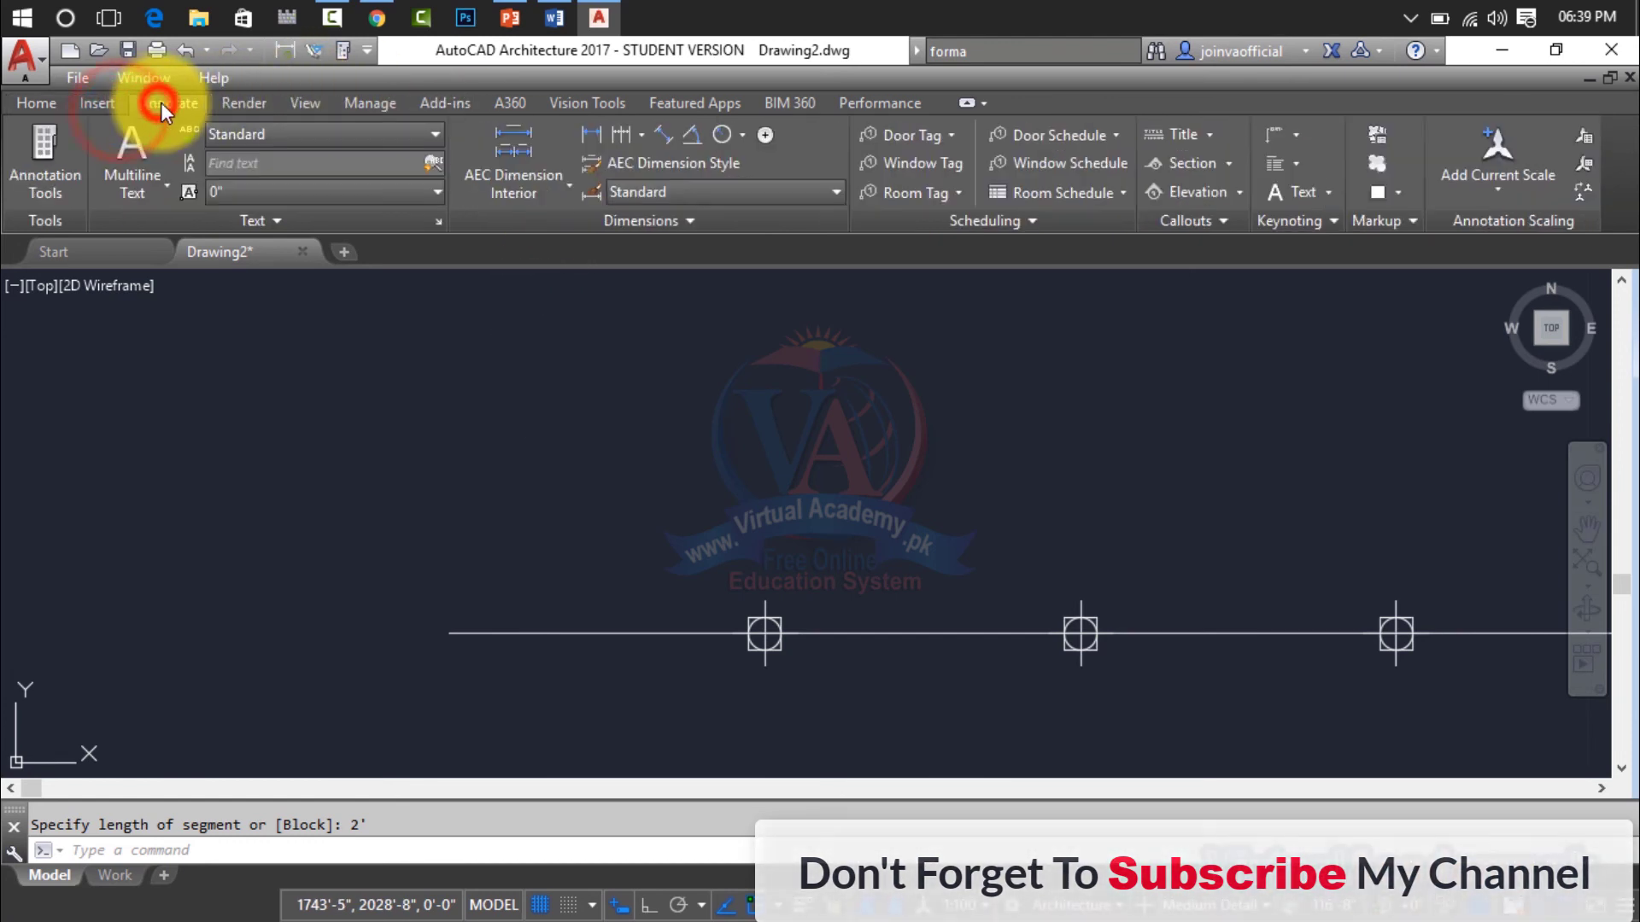
{"action": "left_click", "coordinate": [589, 135]}
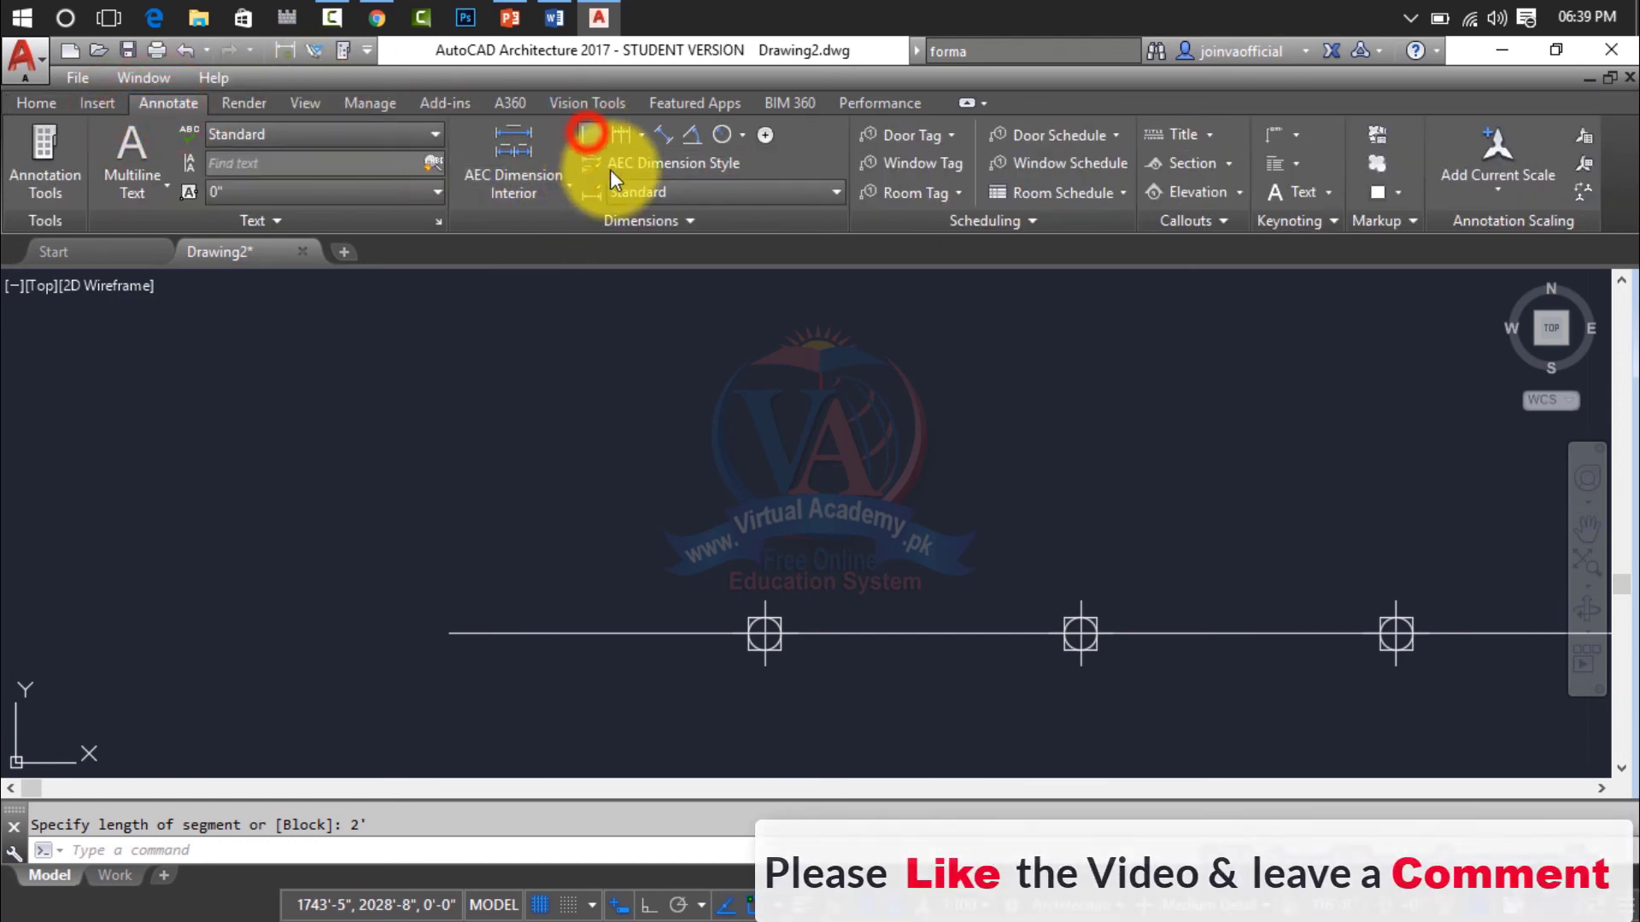
{"action": "left_click", "coordinate": [448, 633]}
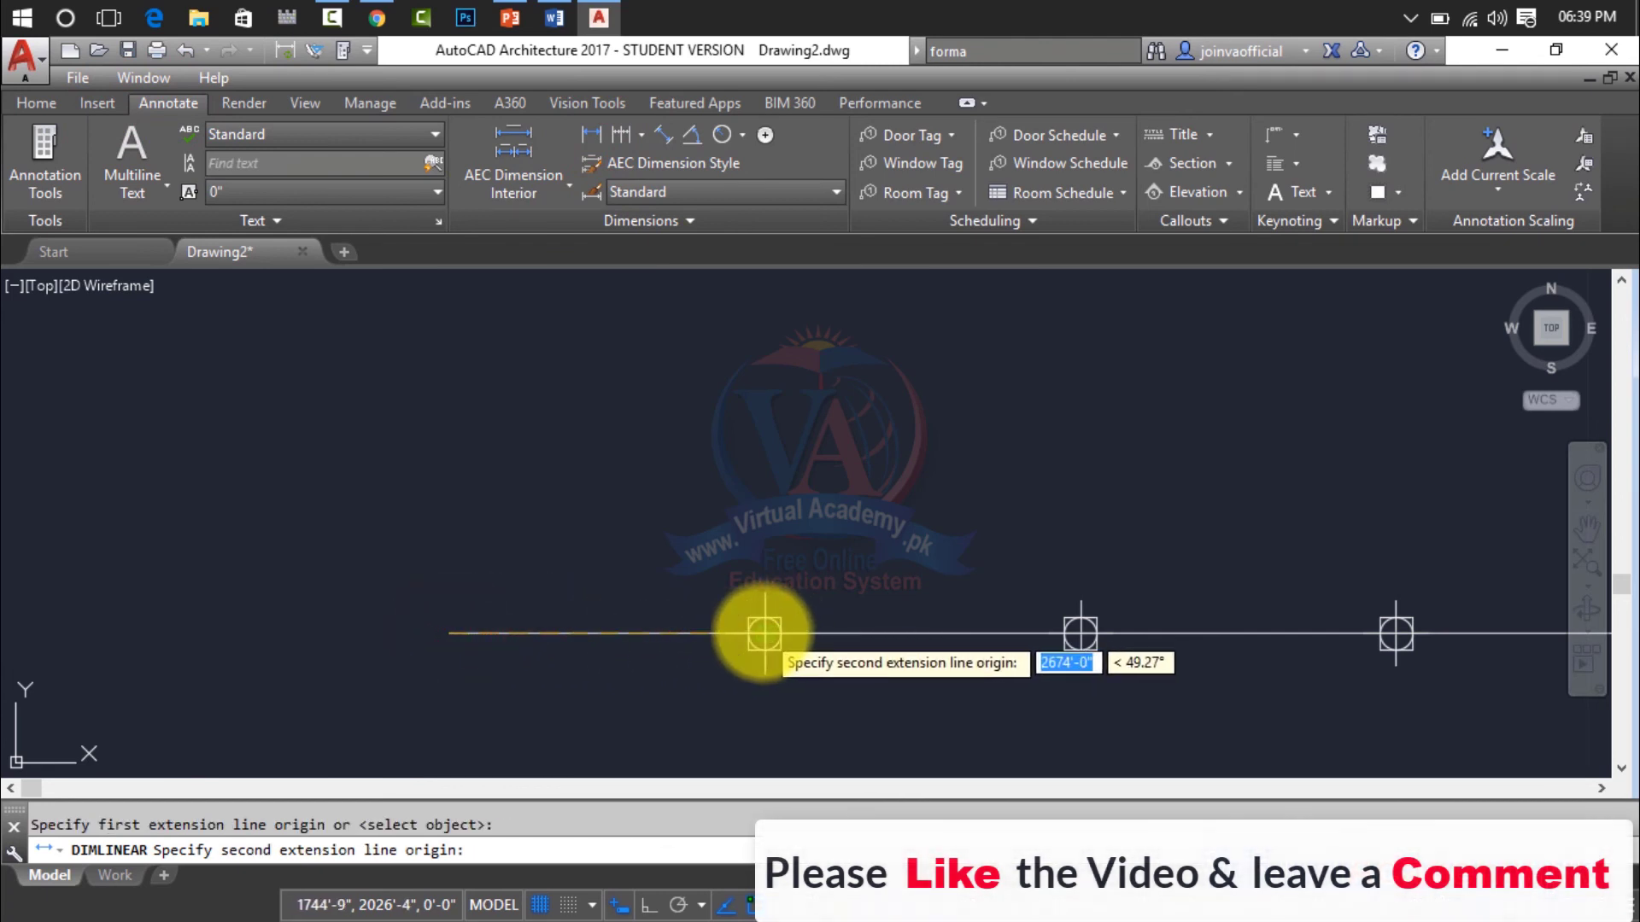
{"action": "left_click", "coordinate": [764, 633]}
{"action": "left_click", "coordinate": [776, 463]}
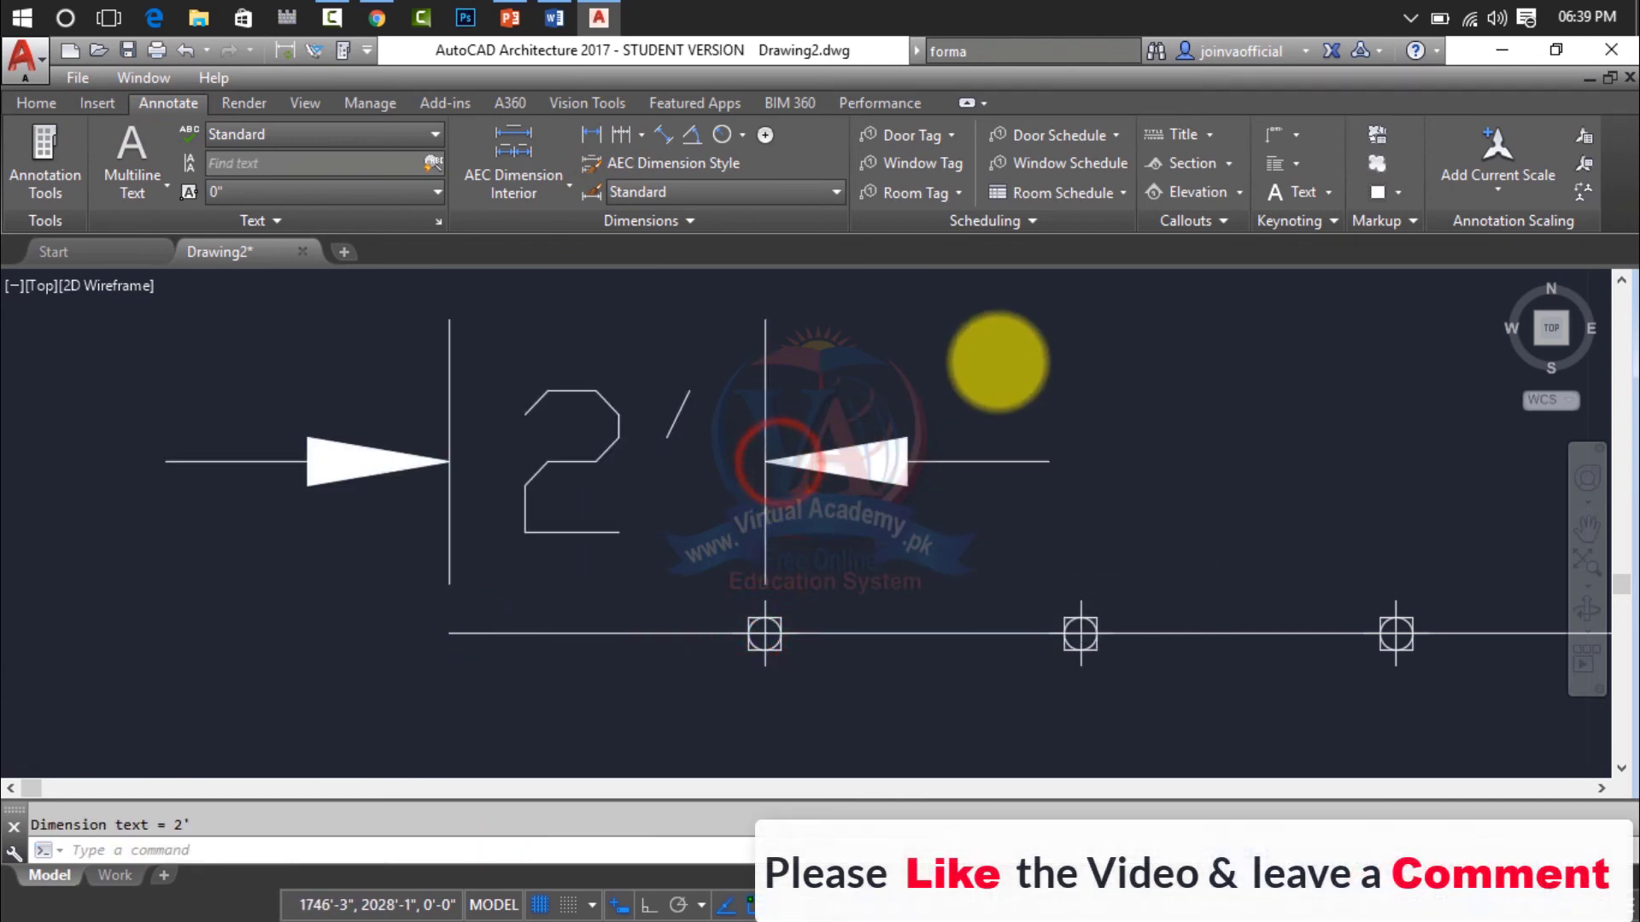
Delete the linear dimension above the first segment, keeping the line and its measured points
{"action": "scroll", "coordinate": [998, 362], "scroll_direction": "down", "scroll_amount": 2}
{"action": "left_click", "coordinate": [1036, 350]}
{"action": "left_click", "coordinate": [497, 474]}
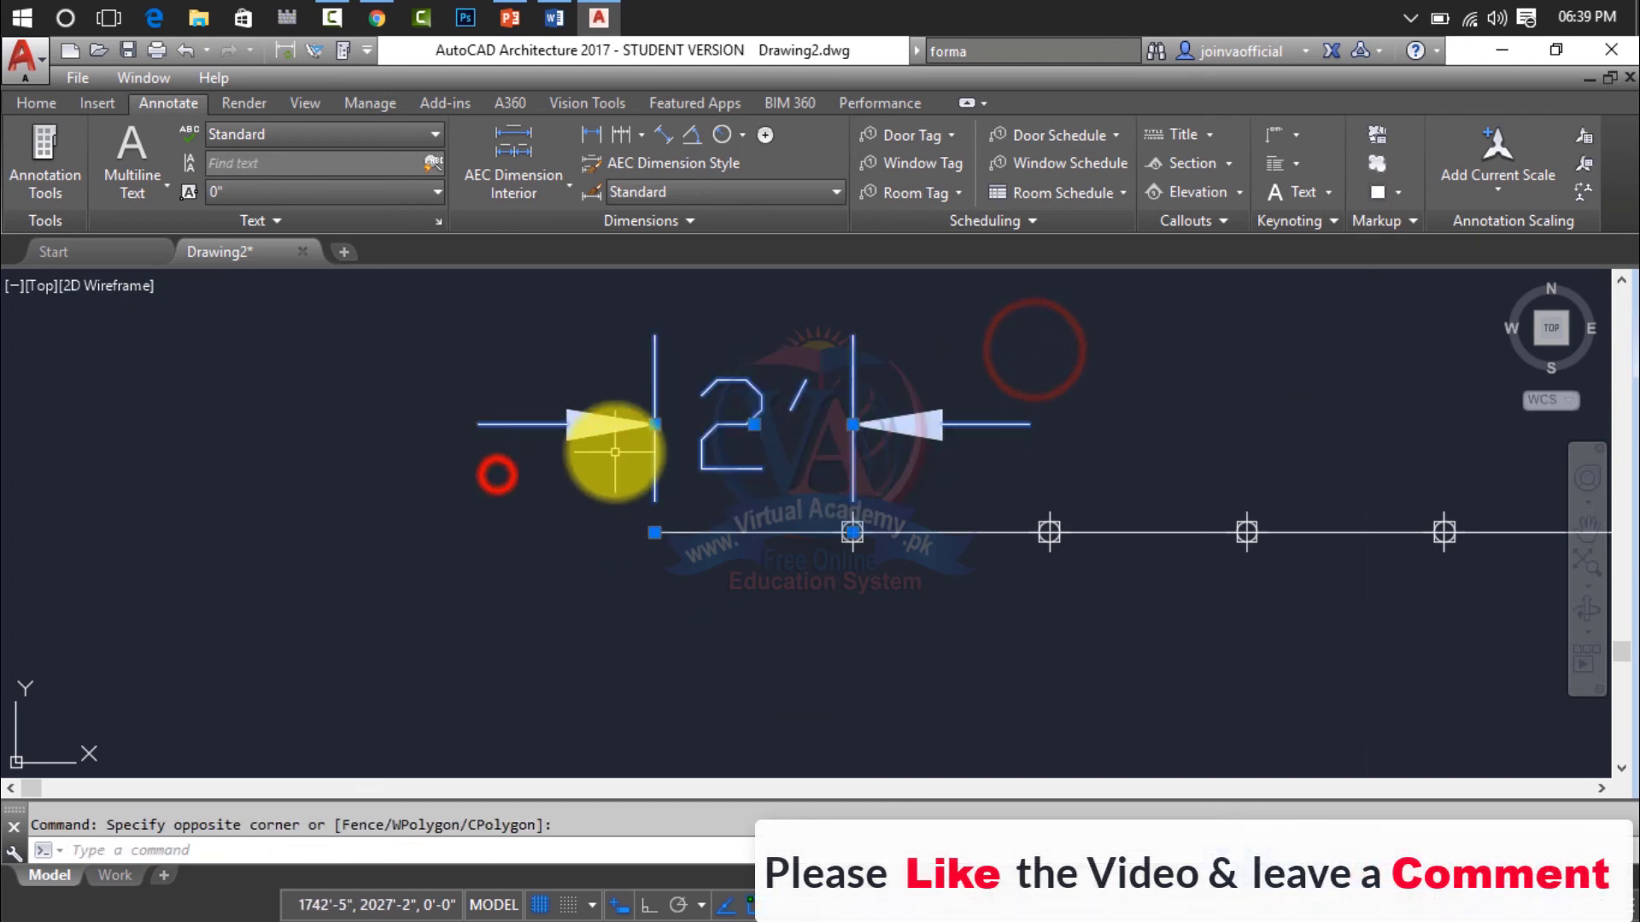
{"action": "key", "text": "Delete"}
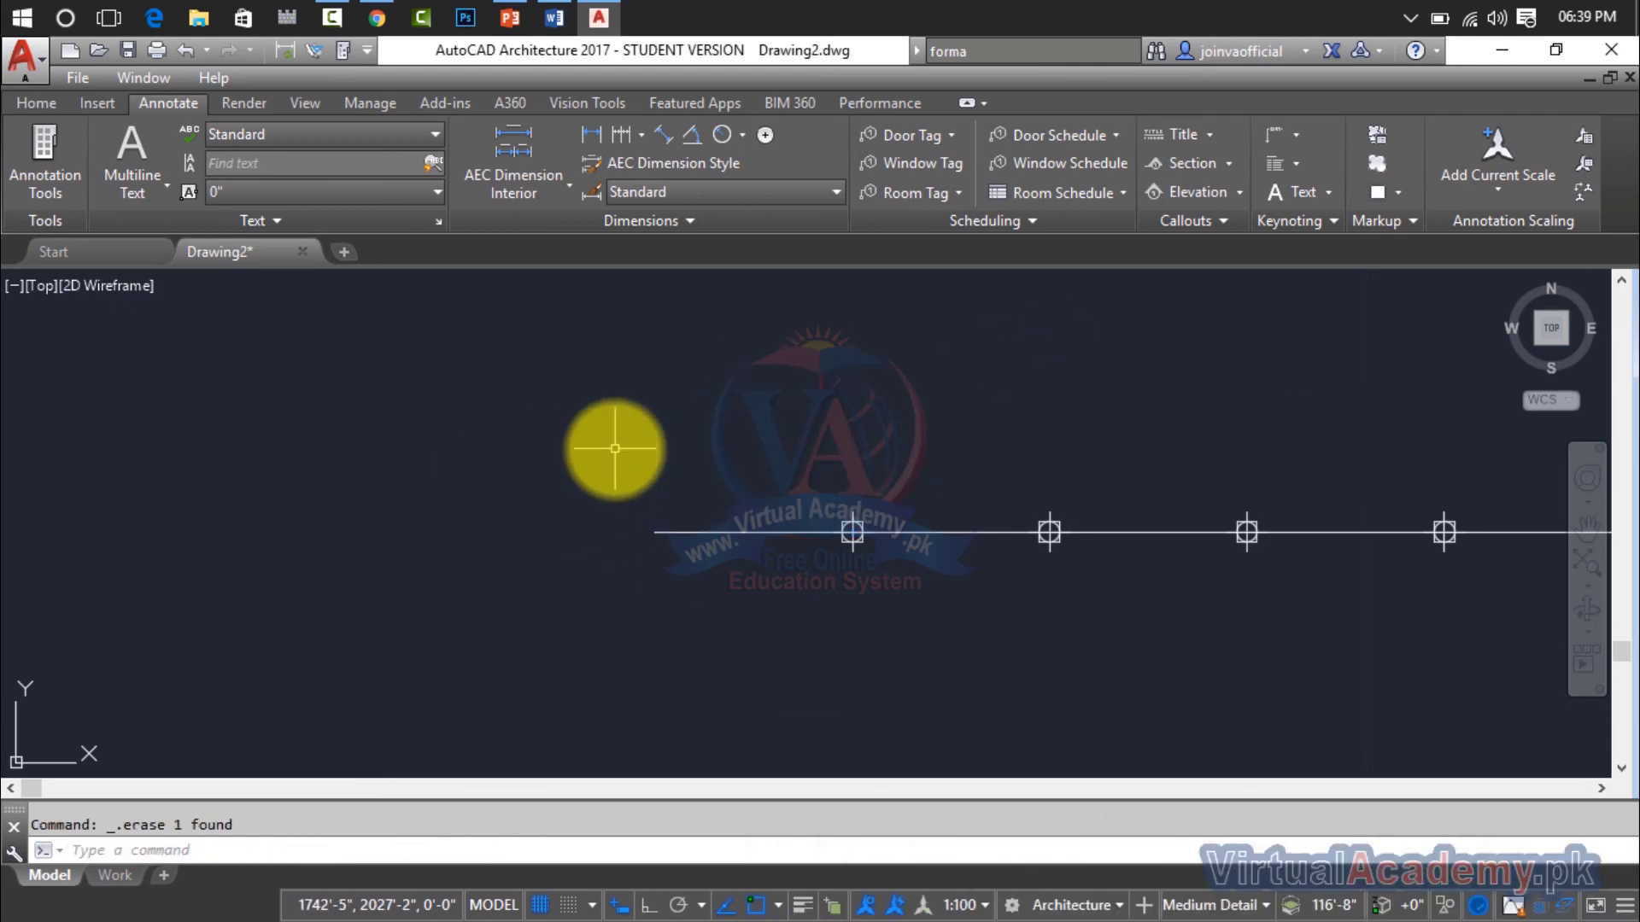